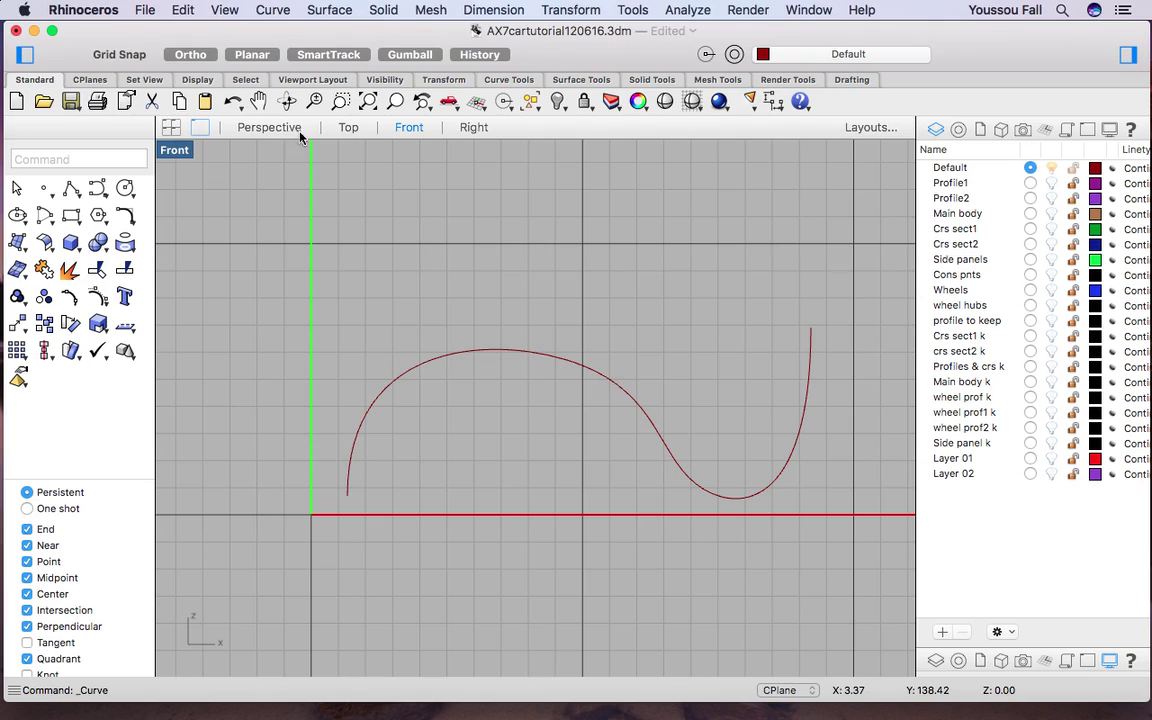
In the Top view, draw a degree-3 S-shaped curve starting at about 2.63, 12.43 and running downward across the X axis.
left_click(348, 128)
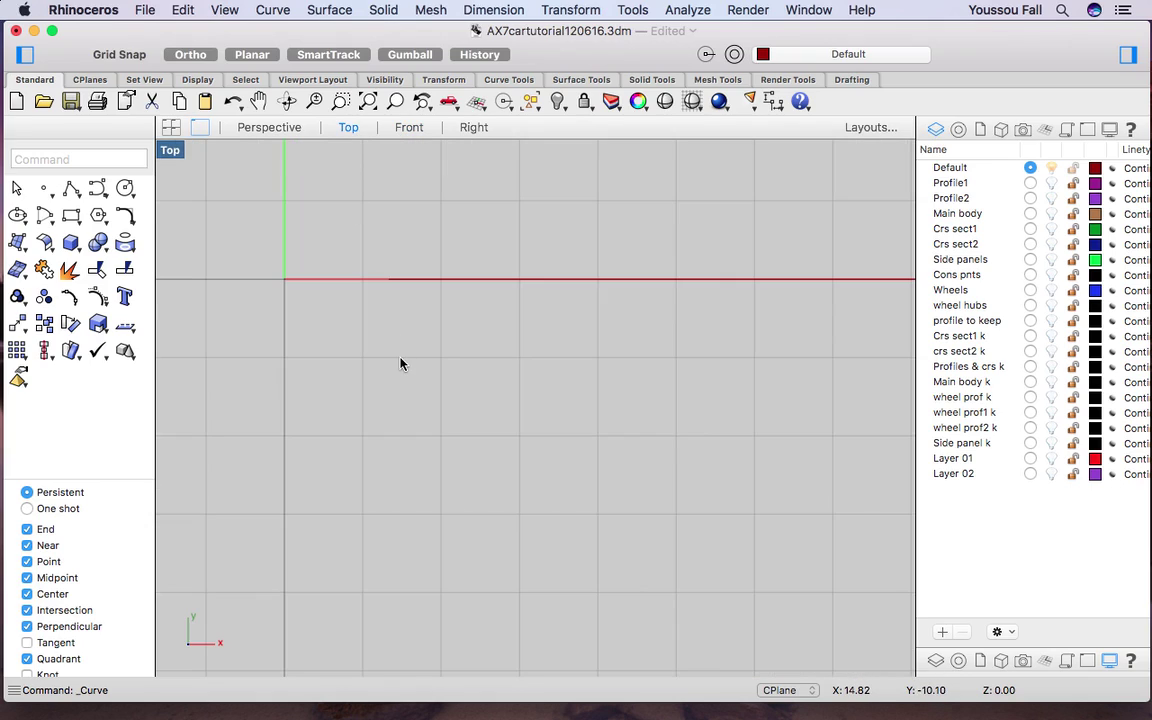
left_click(97, 188)
left_click(305, 182)
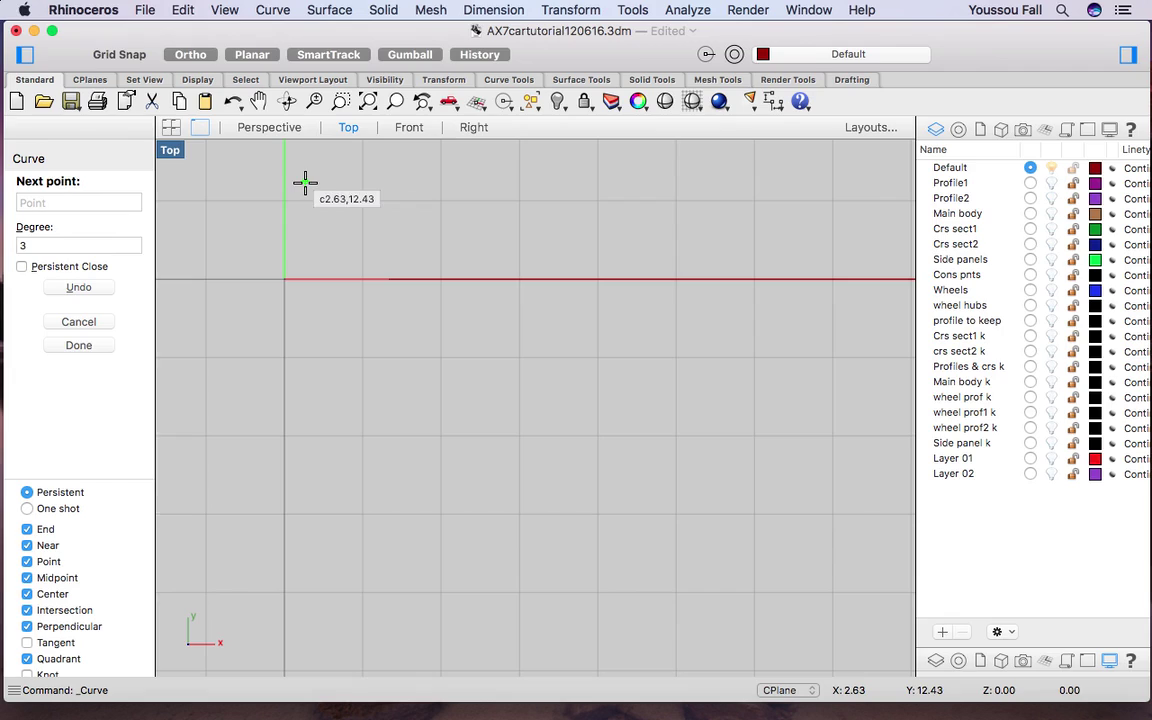
left_click(343, 255)
left_click(347, 356)
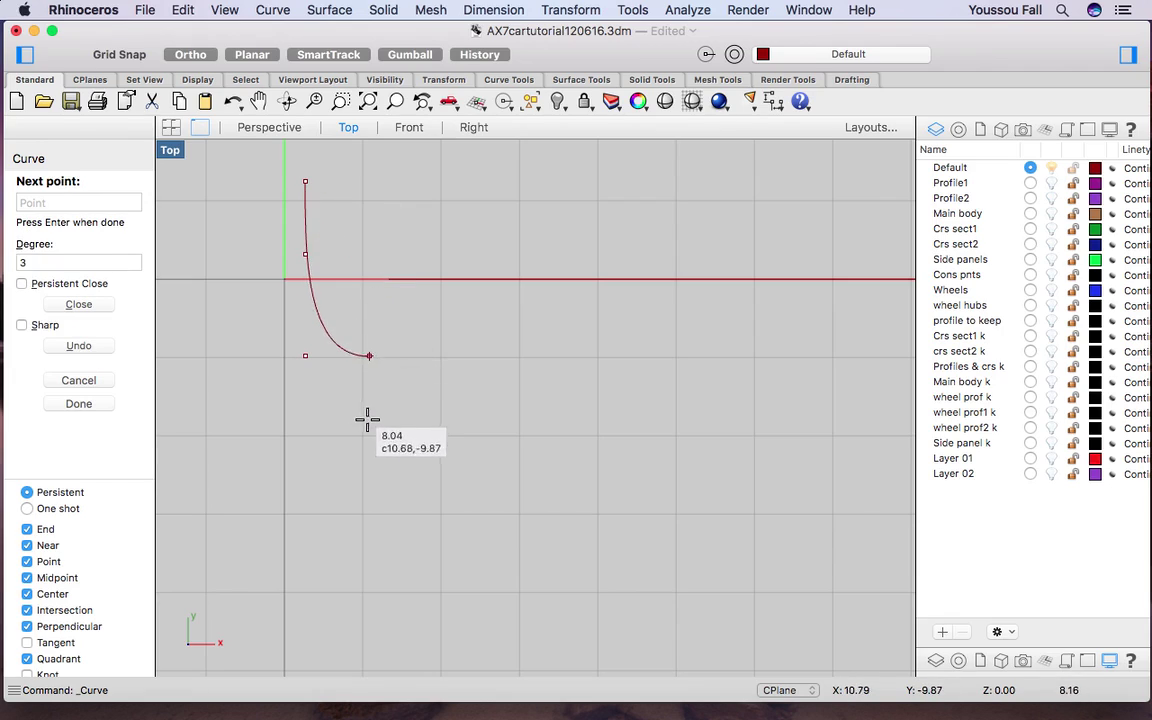
left_click(427, 394)
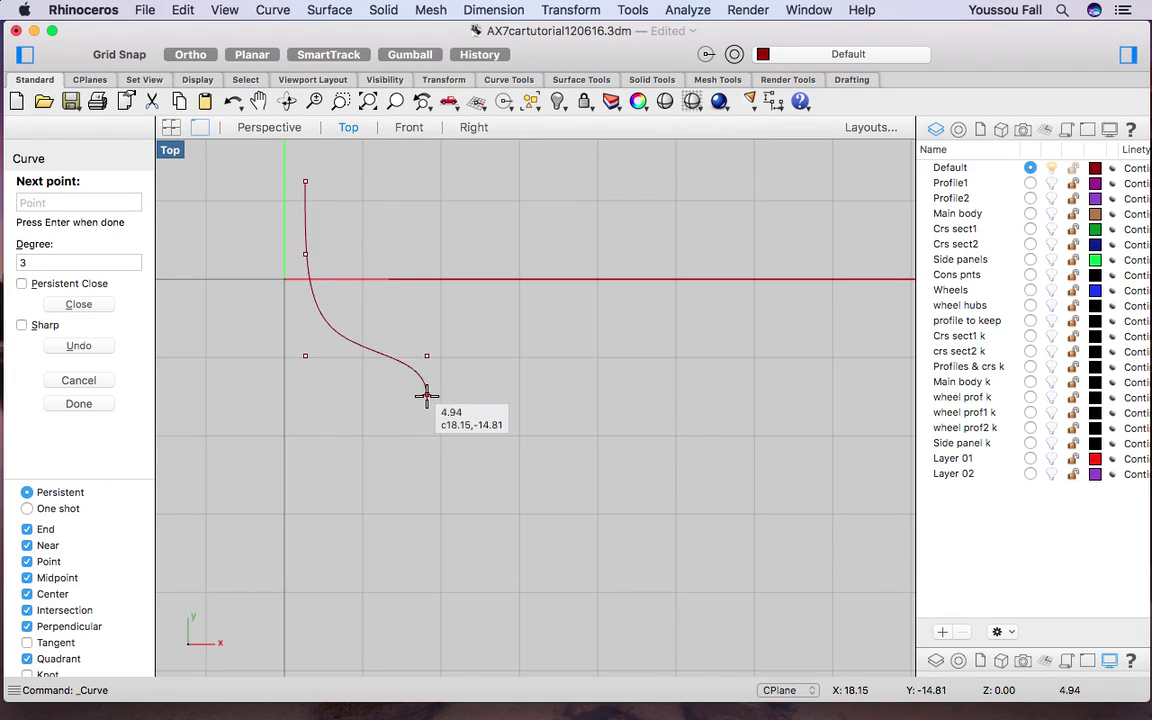
left_click(319, 470)
key("Return")
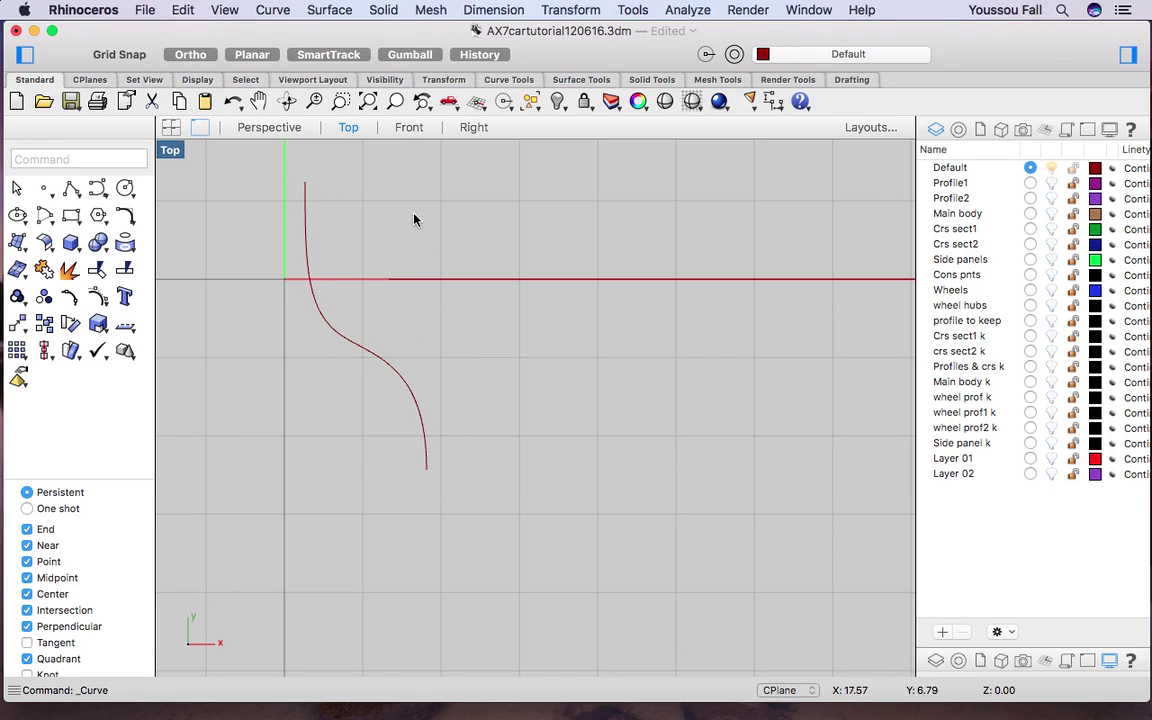
In the Perspective view, run Sweep1 with the long wavy curve as rail and the small S-shaped curve as cross section.
left_click(284, 132)
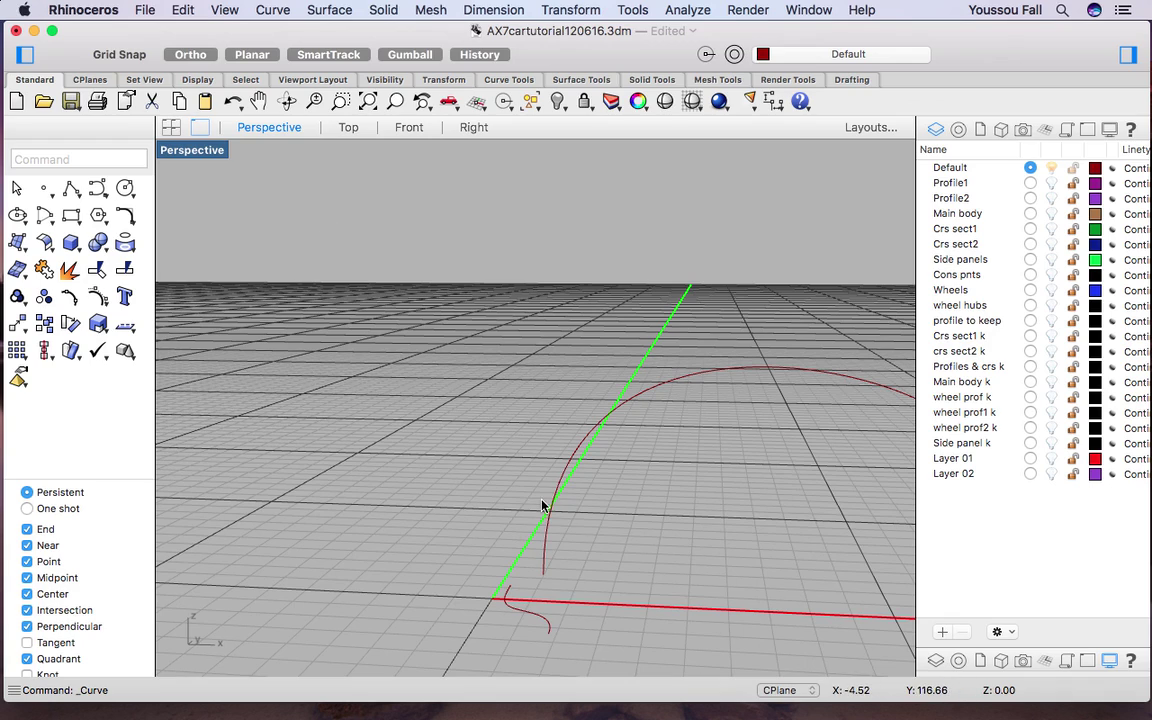
scroll(541, 506, "up", 5)
scroll(541, 506, "up", 2)
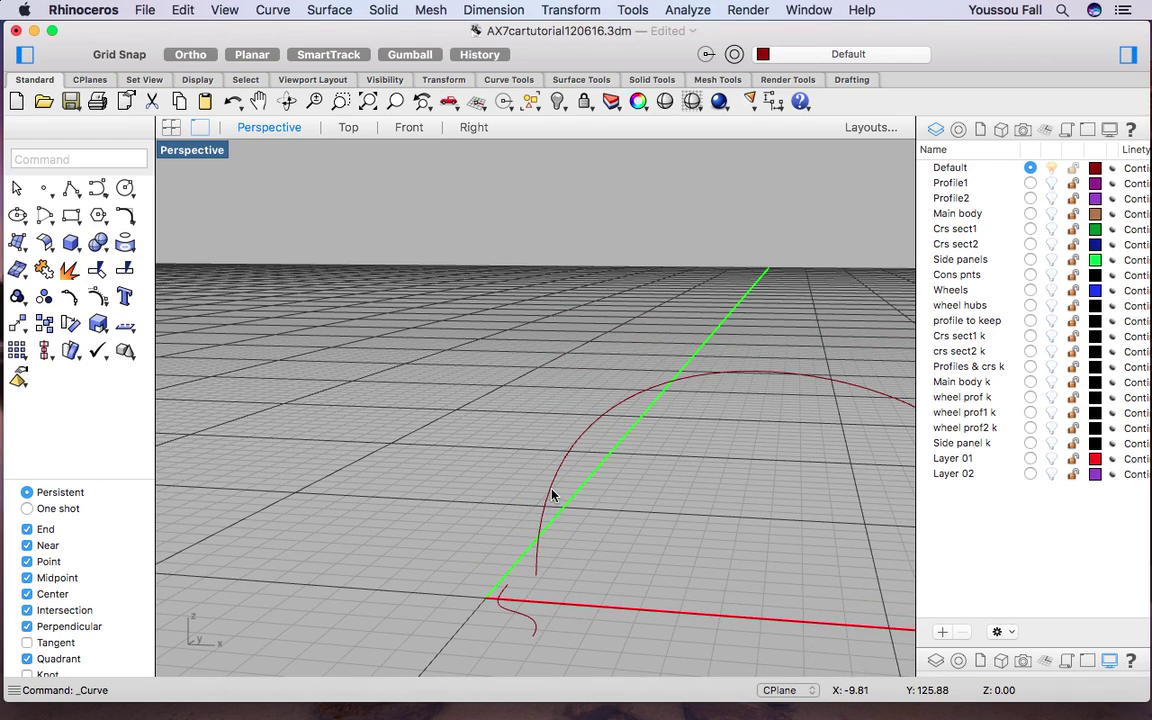
scroll(396, 523, "down", 1)
scroll(396, 523, "down", 2)
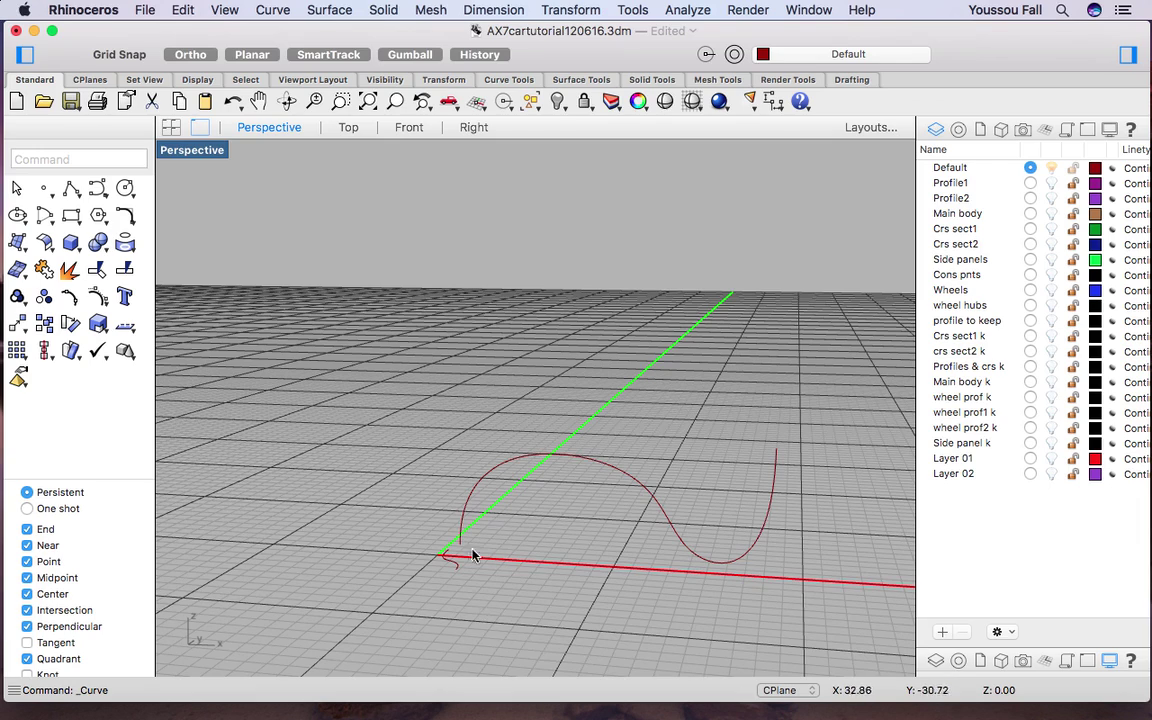
scroll(463, 551, "up", 2)
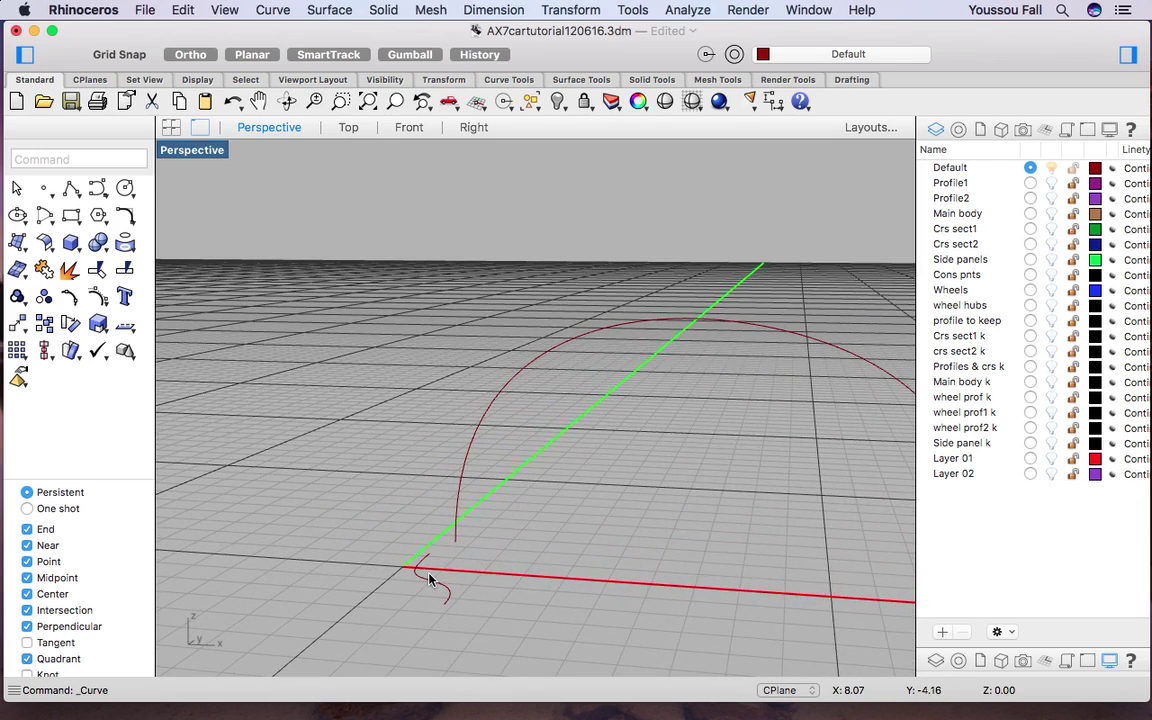
left_click(340, 11)
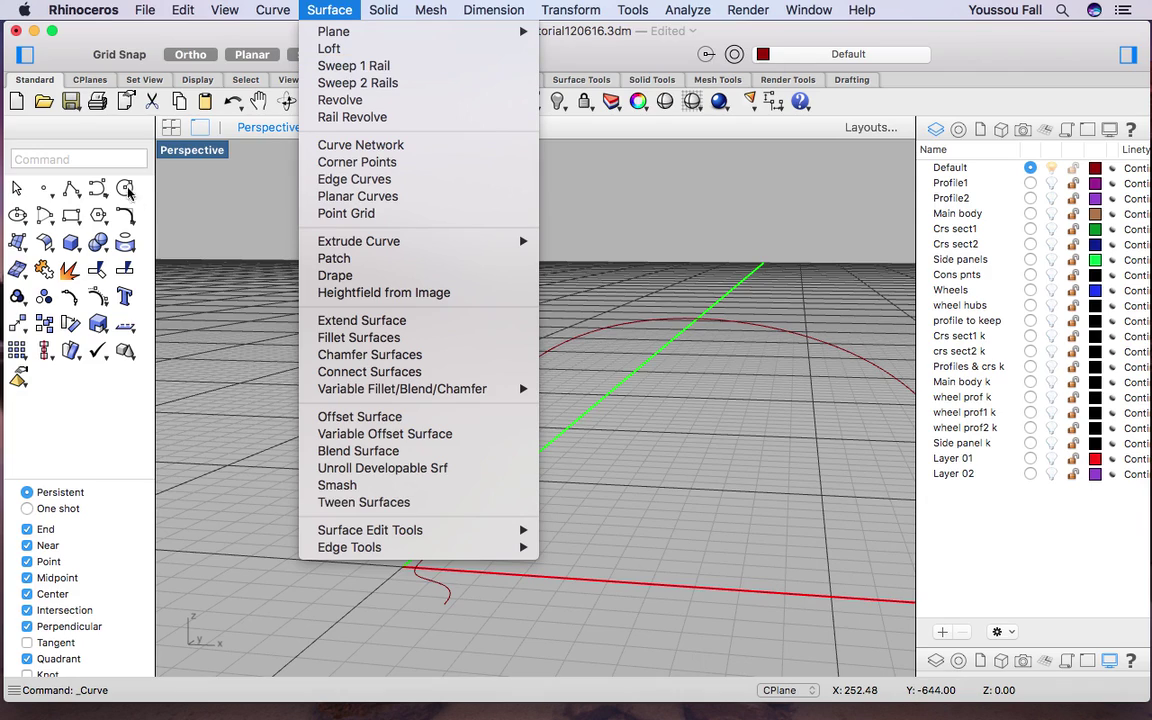
left_click(115, 156)
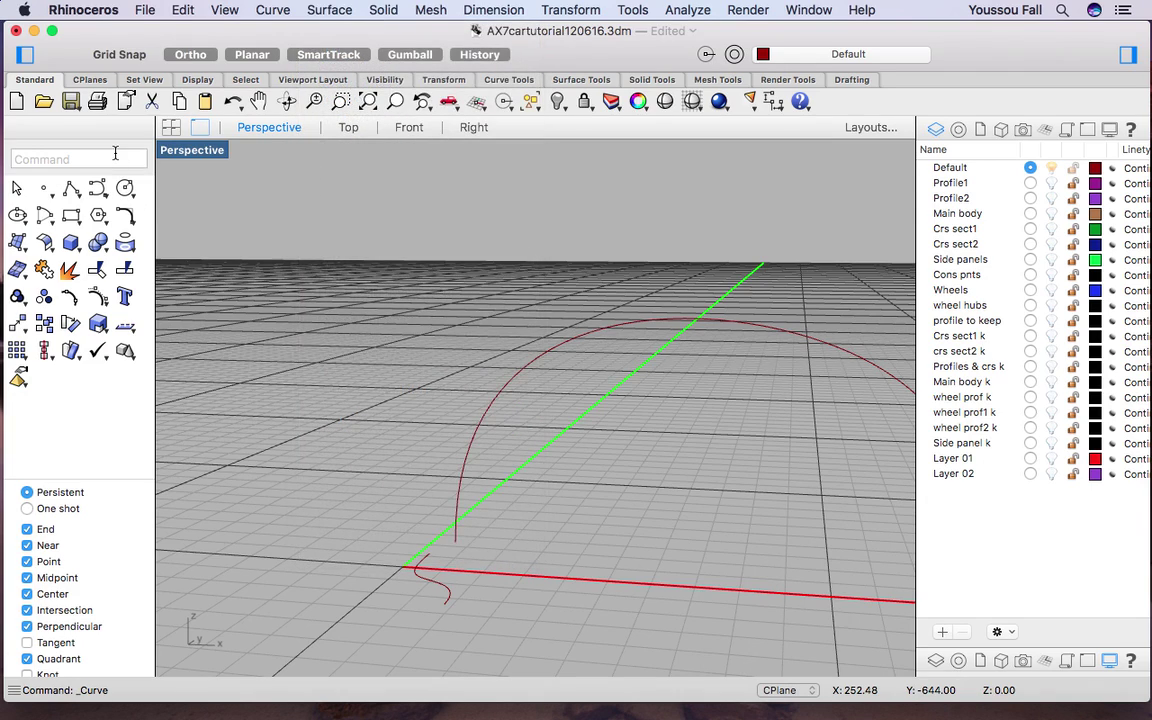
type("Sweep1")
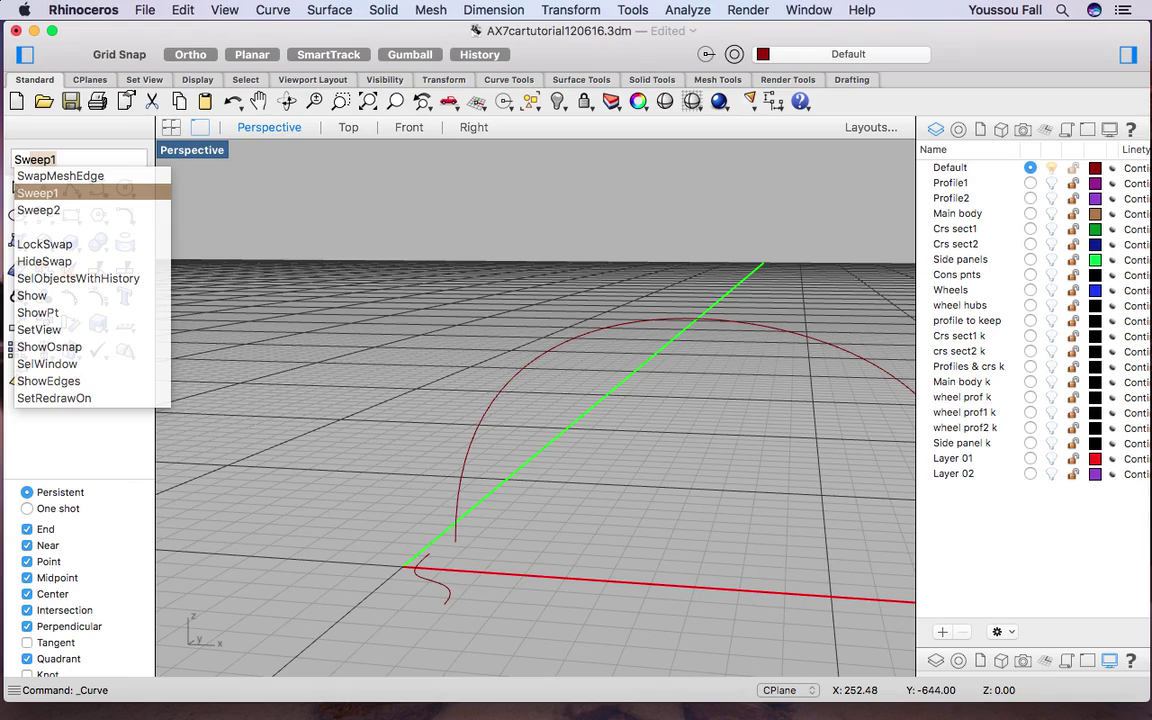
key("Return")
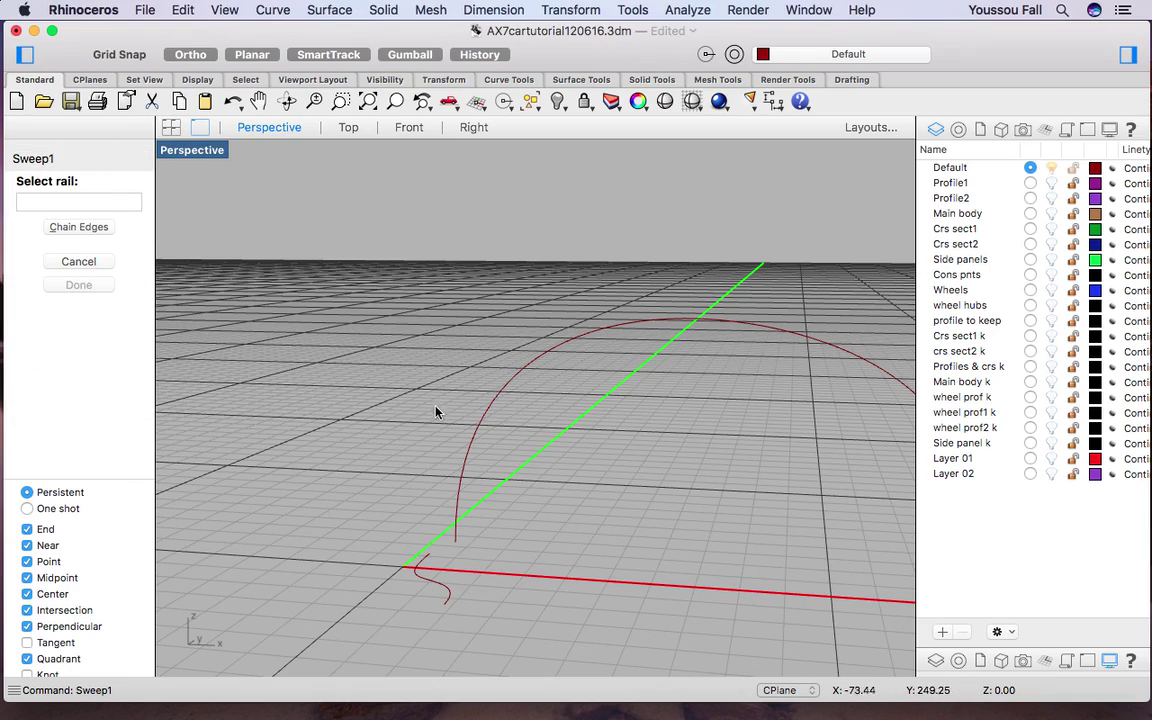
left_click(480, 425)
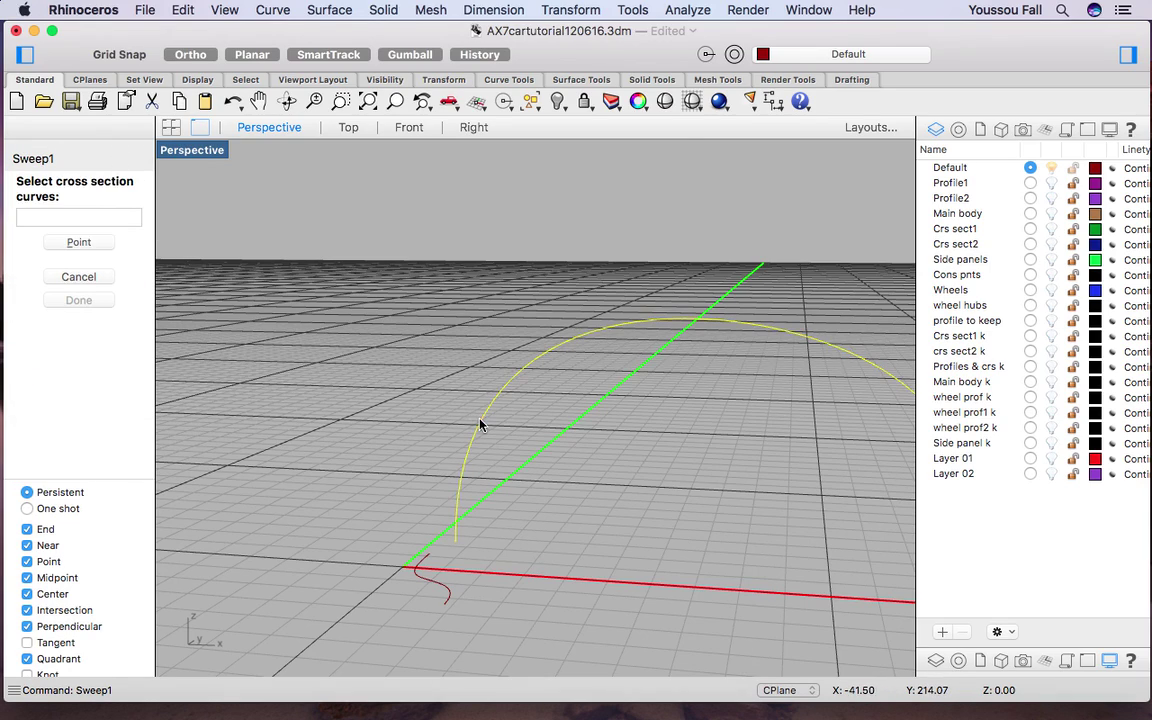
left_click(434, 584)
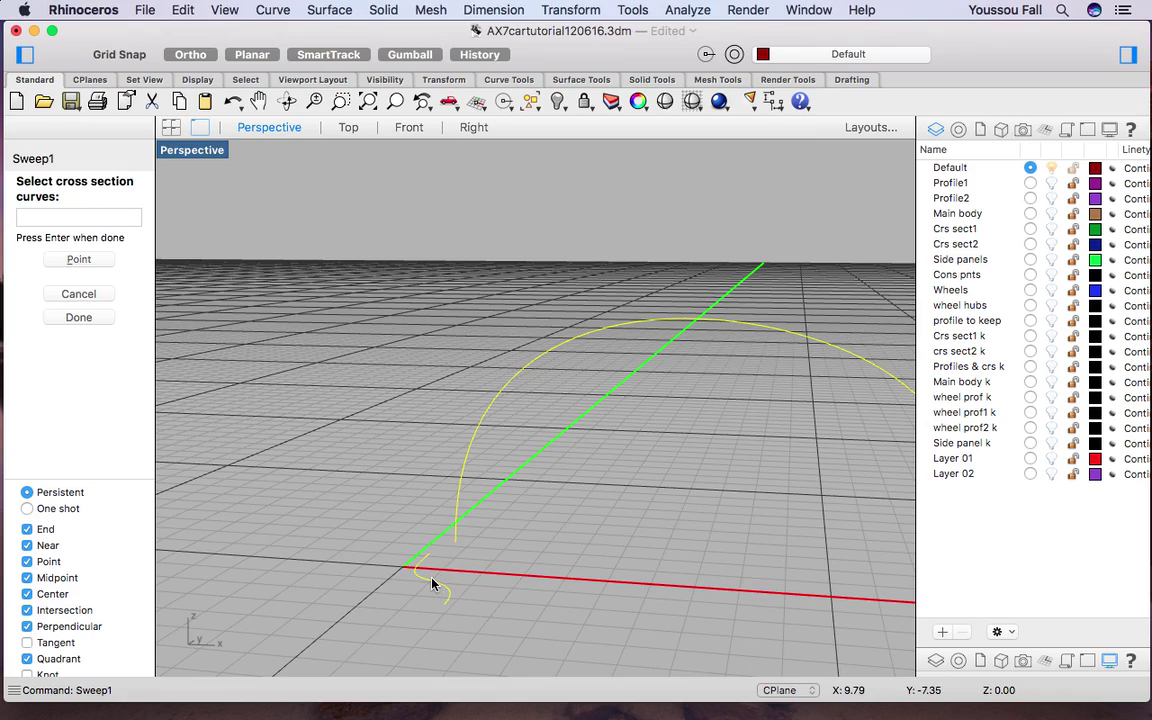
key("Return")
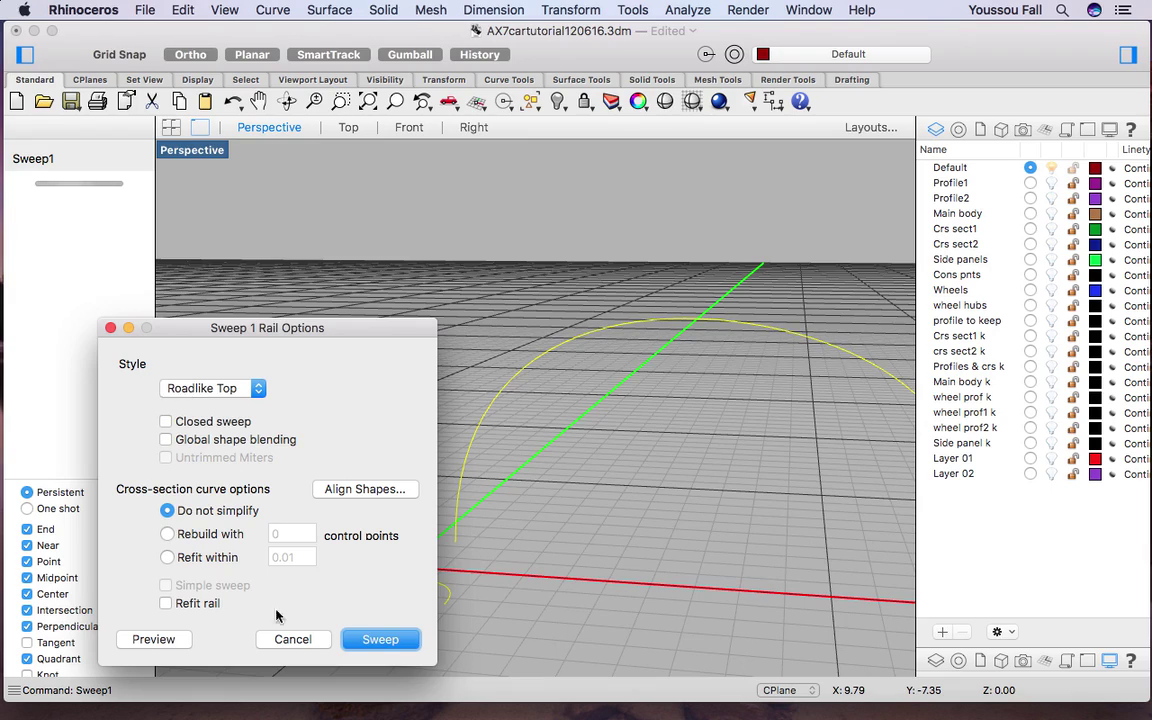
Set the sweep style to Freeform and create the swept surface.
left_click(245, 392)
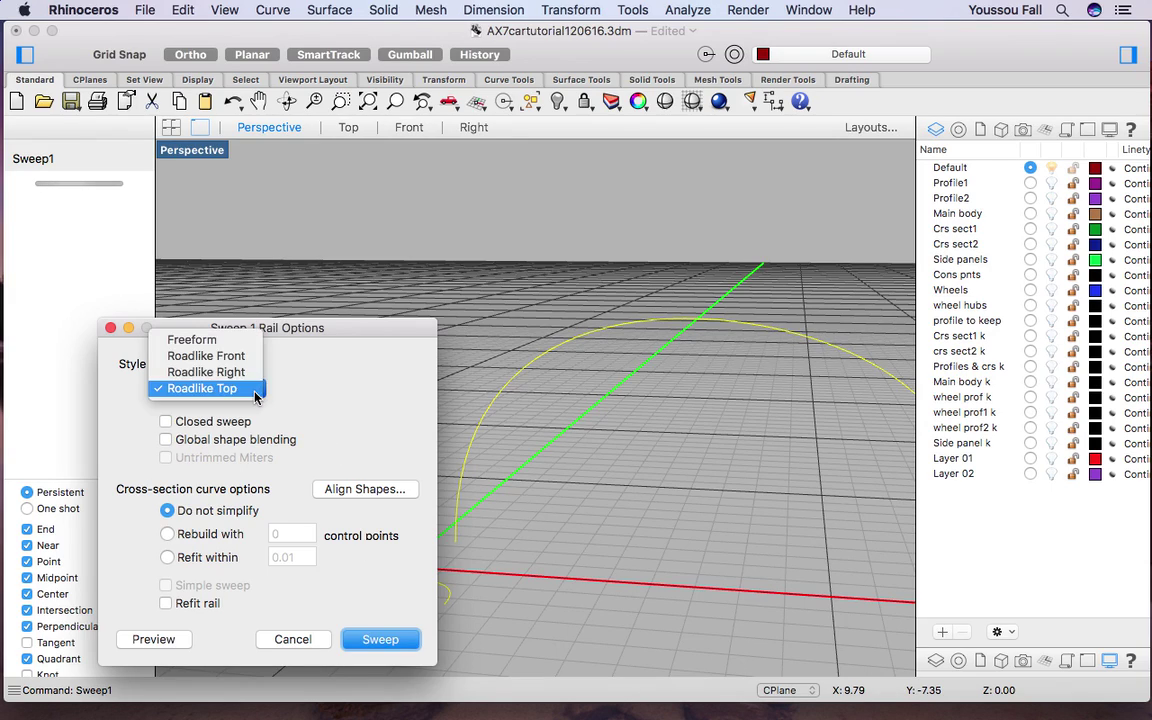
left_click(231, 341)
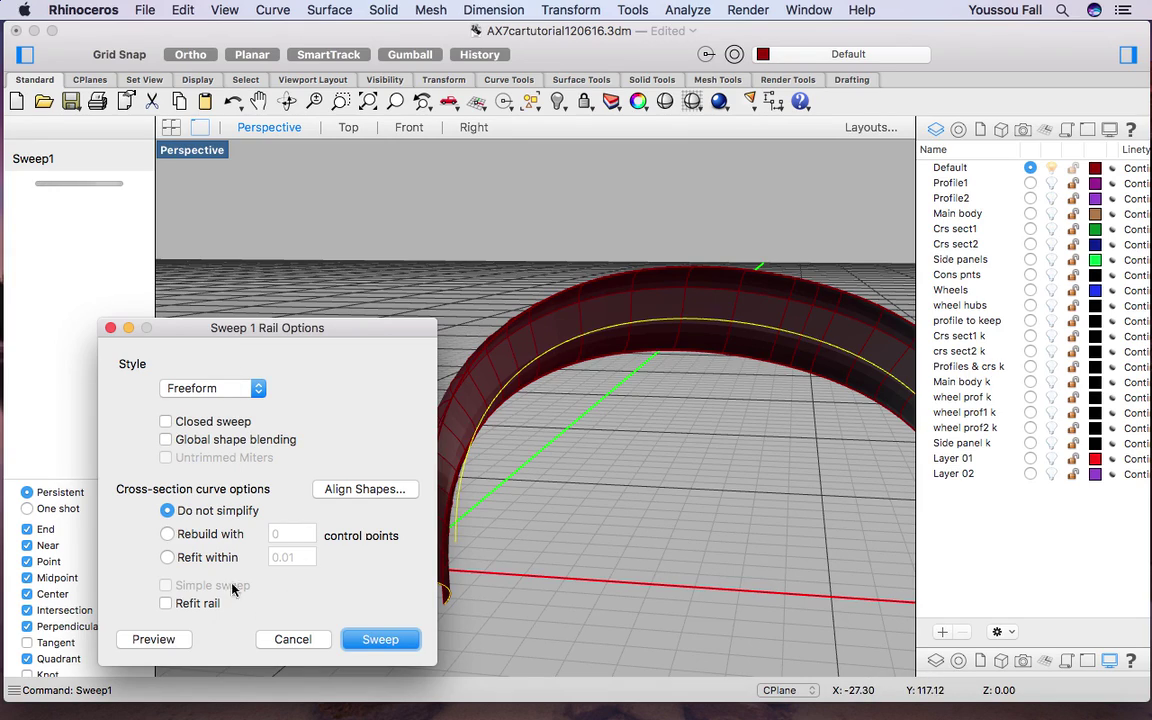
left_click(365, 640)
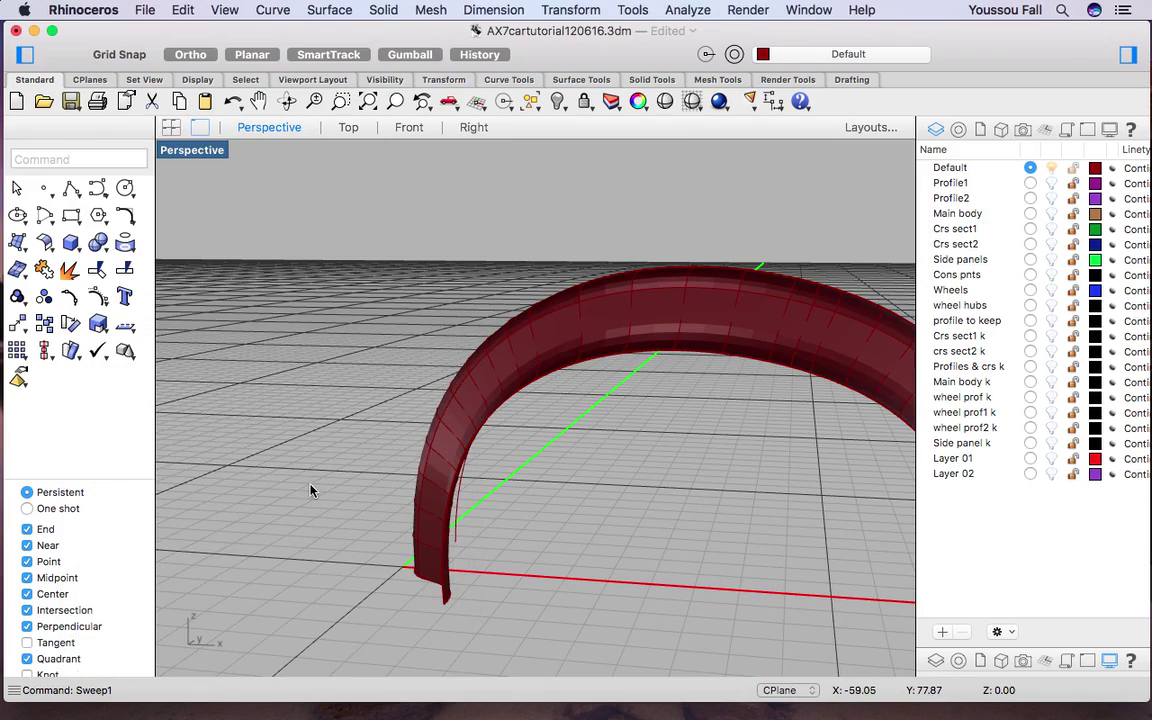
Undo the one-rail sweep so only the rail and cross-section curves remain.
scroll(311, 490, "down", 3)
scroll(311, 490, "right", 10)
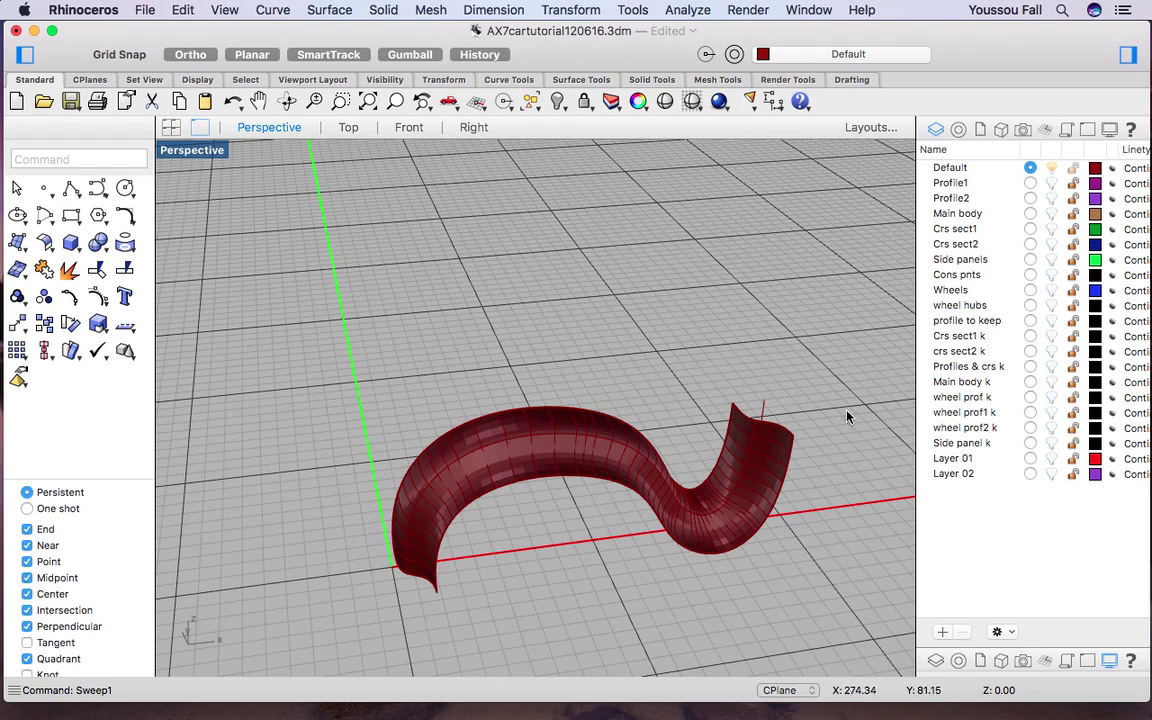
scroll(460, 455, "up", 5)
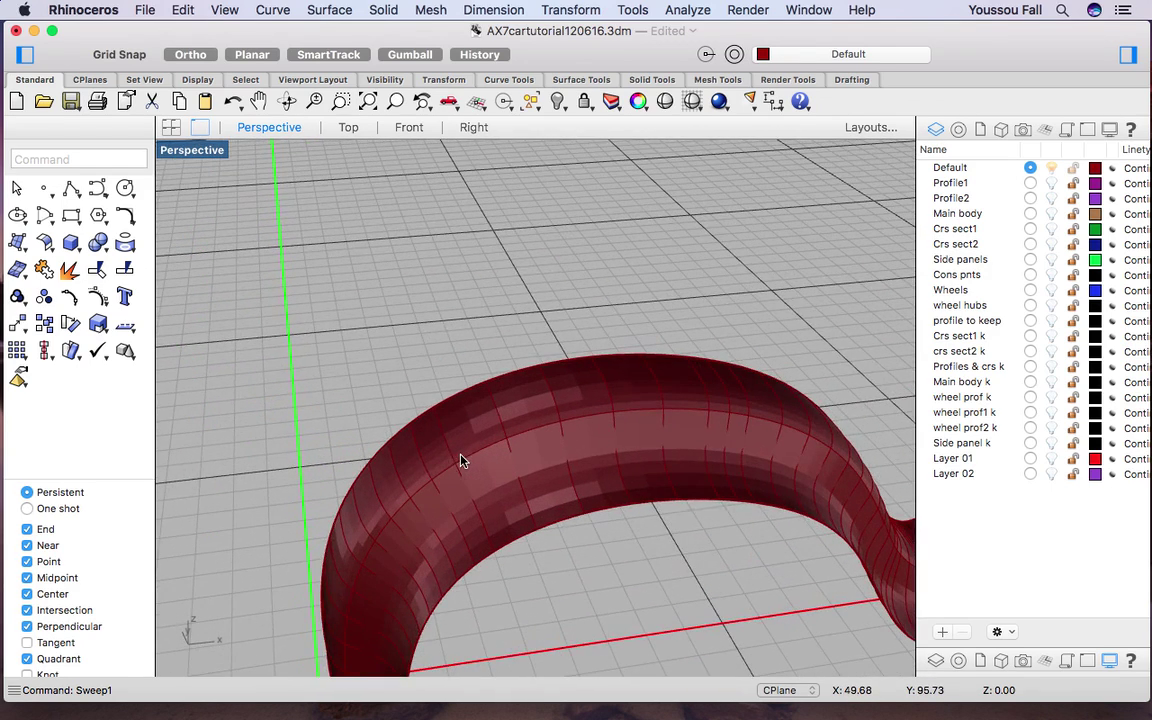
scroll(414, 478, "down", 5)
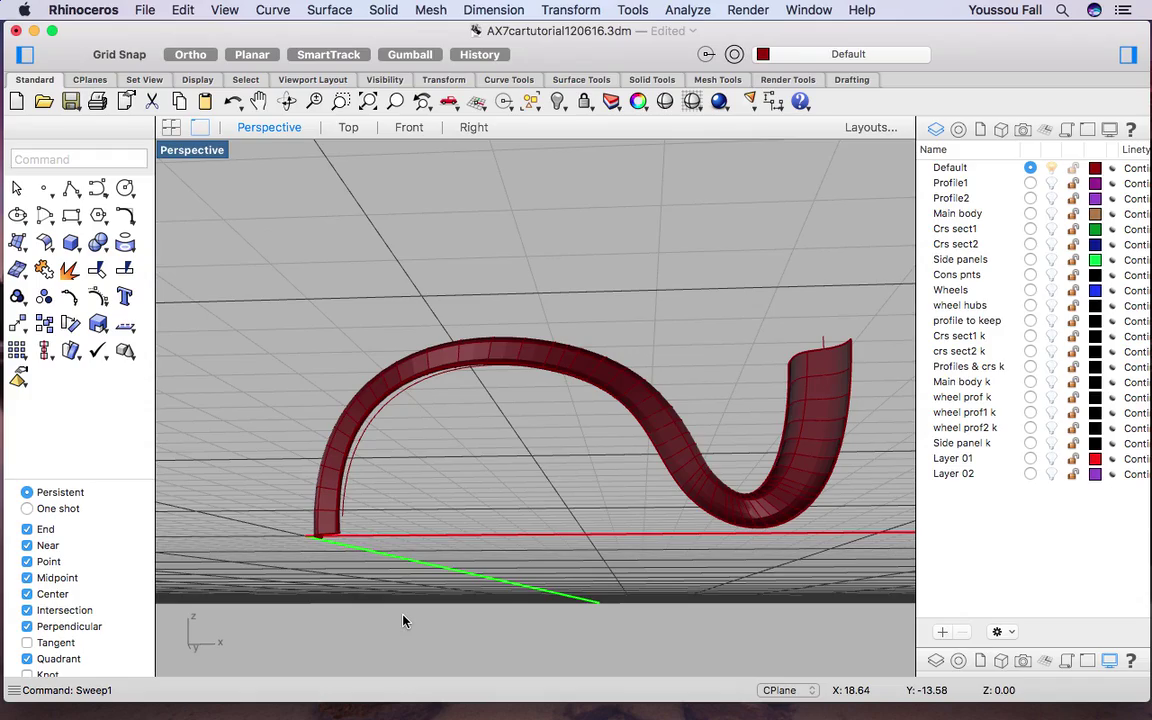
scroll(401, 504, "up", 10)
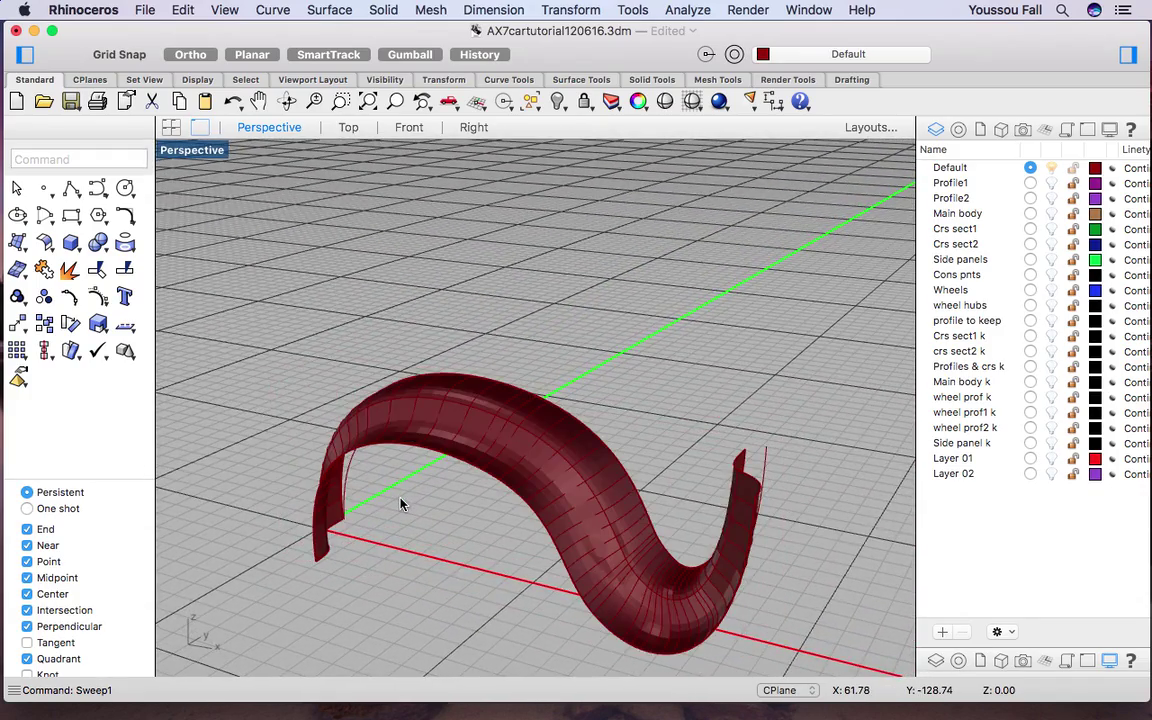
key("super+z")
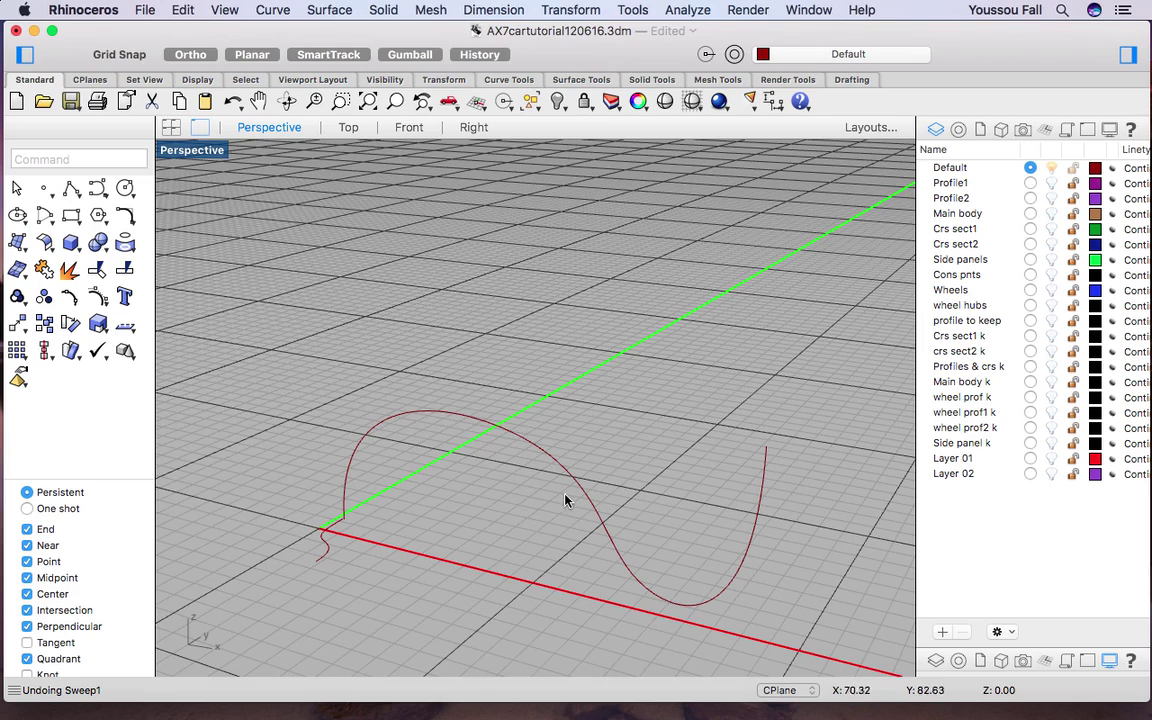
Repeat Sweep1, picking the long wavy curve as rail and the small S-shaped curve as its only cross section.
scroll(318, 564, "left", 5)
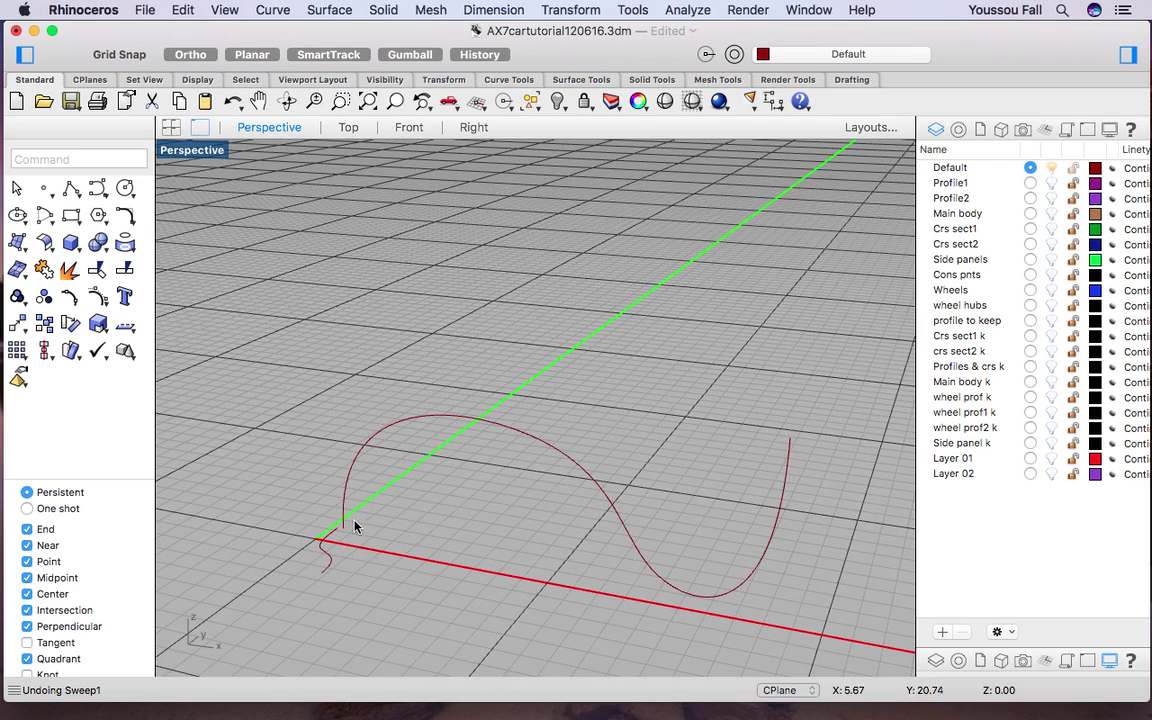
key("Return")
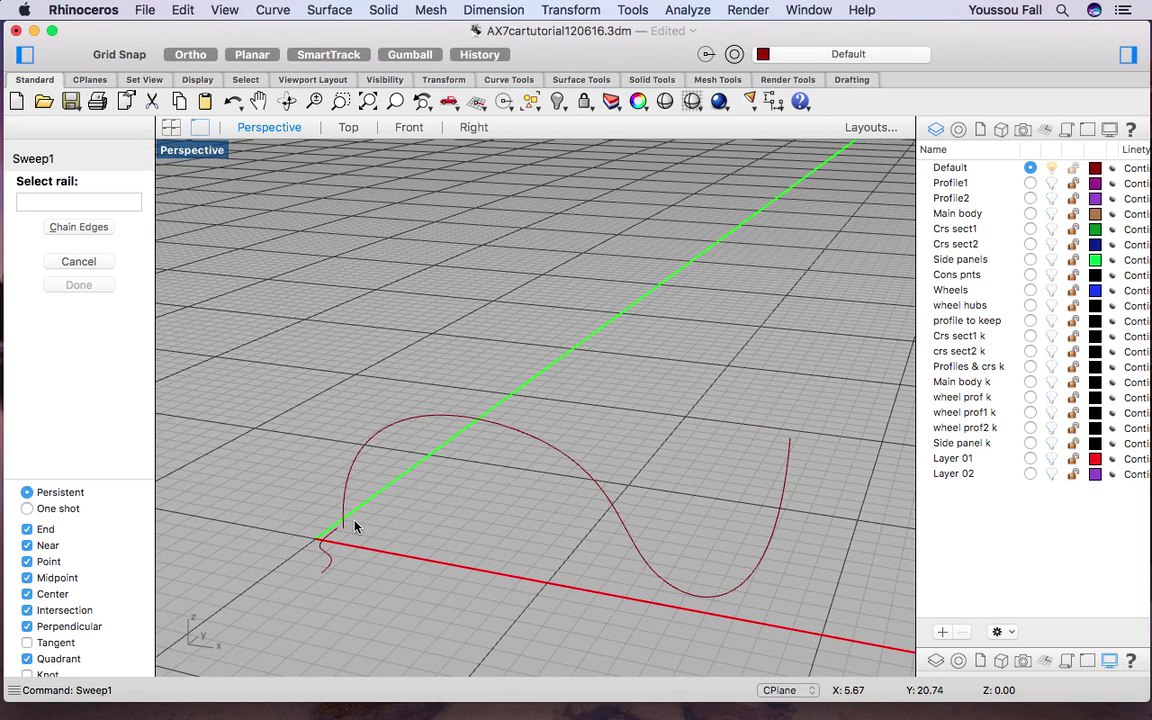
left_click(373, 449)
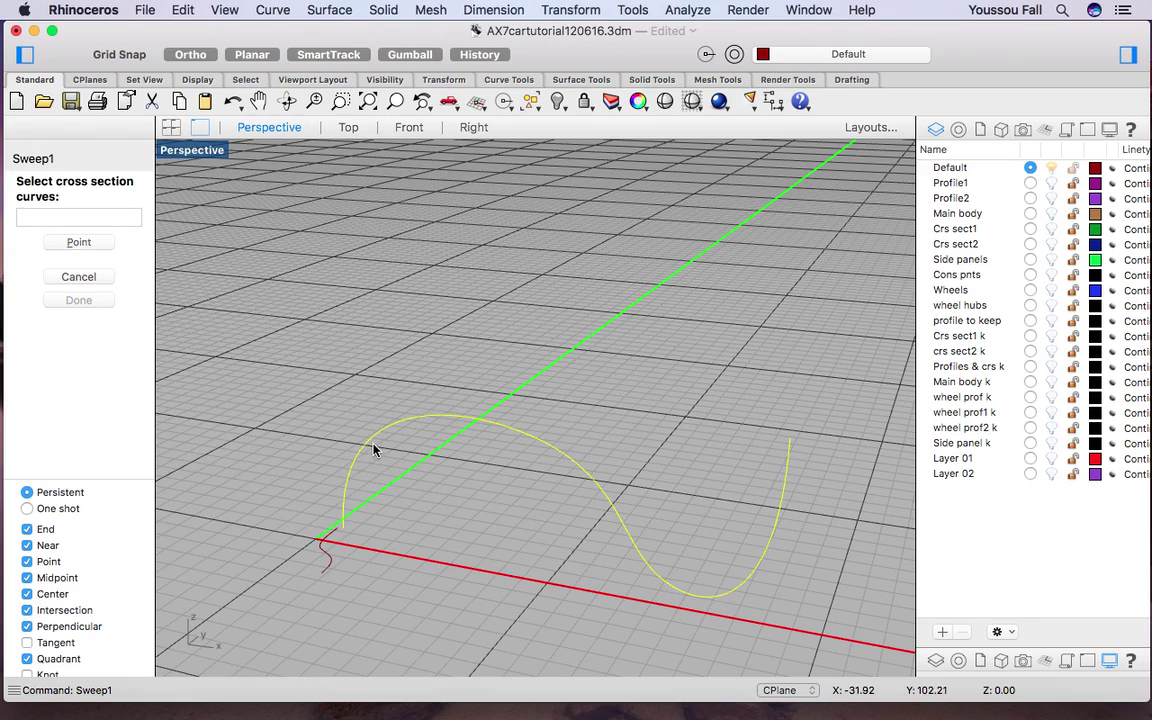
left_click(330, 562)
key("Return")
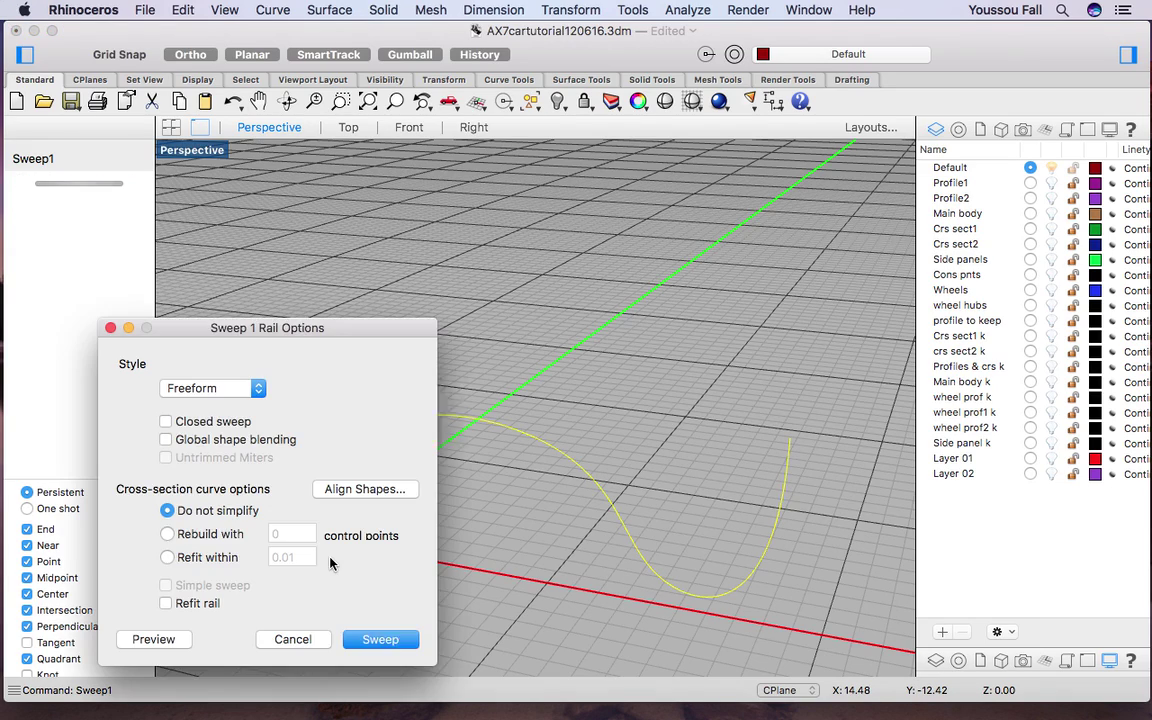
Try the Roadlike Top style for the sweep, return it to Freeform and create the surface.
left_click(258, 388)
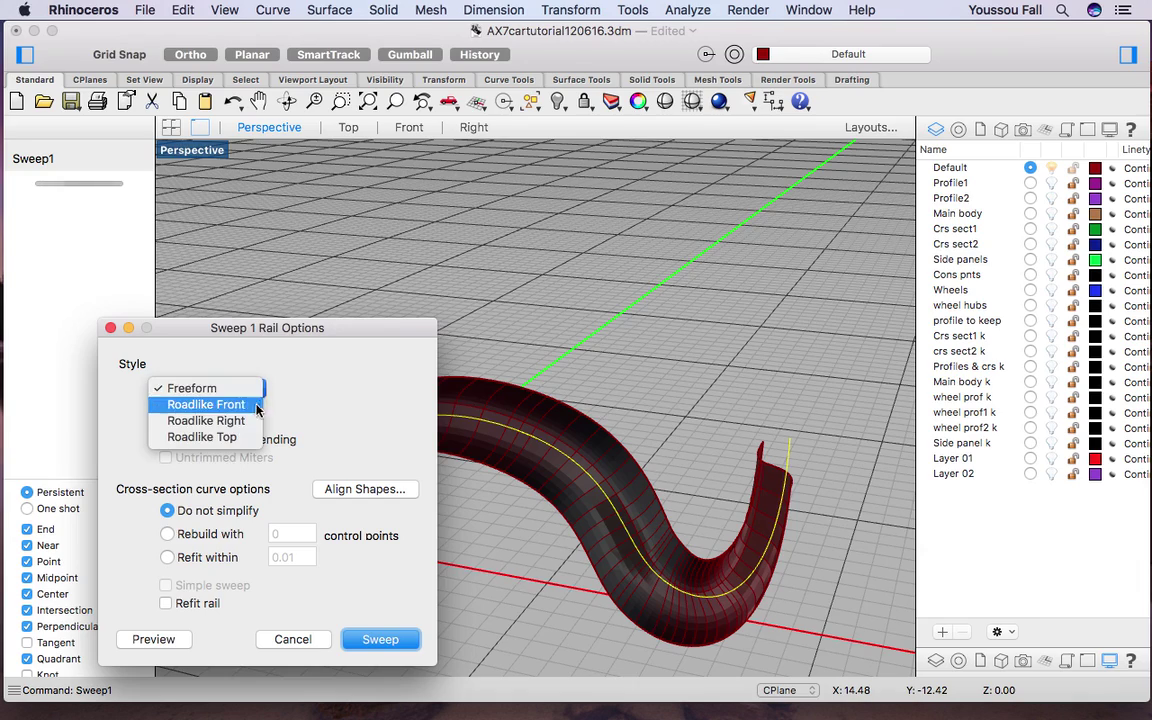
left_click(230, 440)
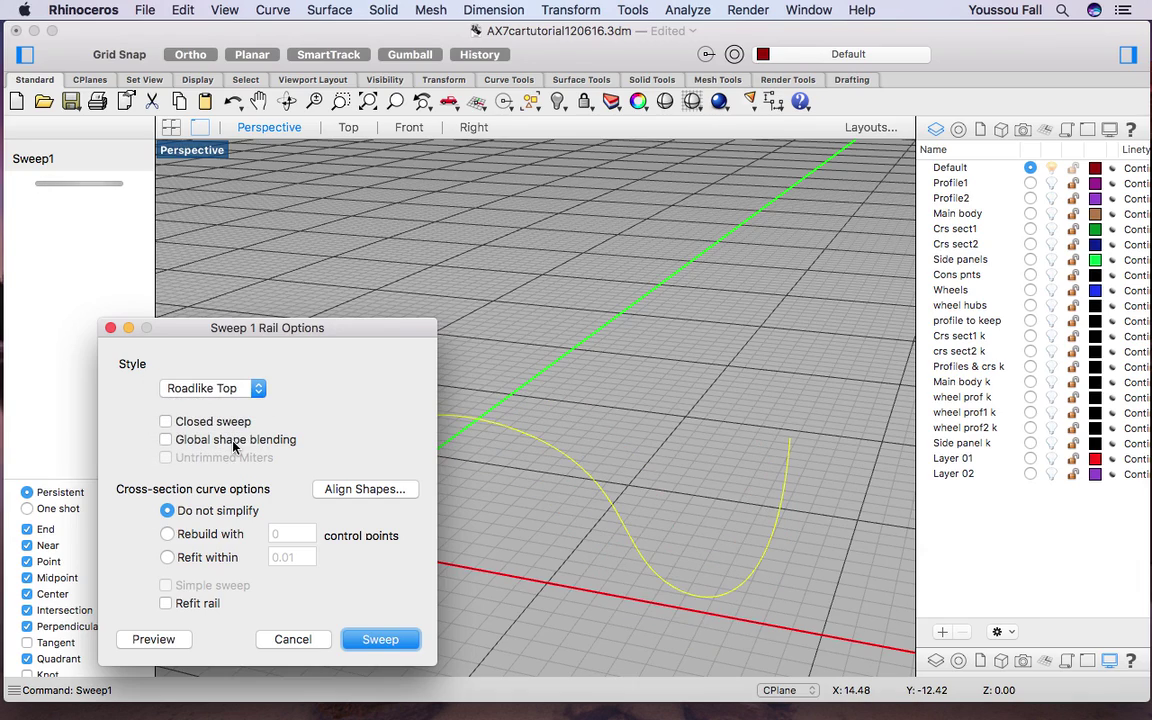
left_click(258, 388)
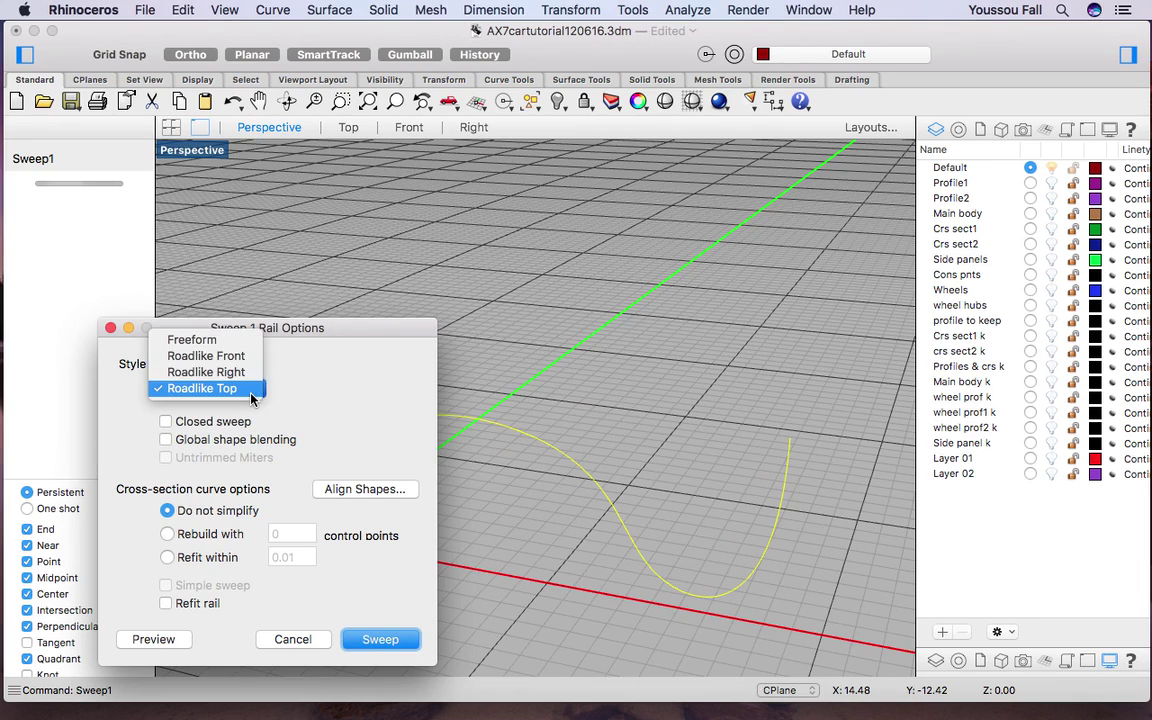
left_click(232, 342)
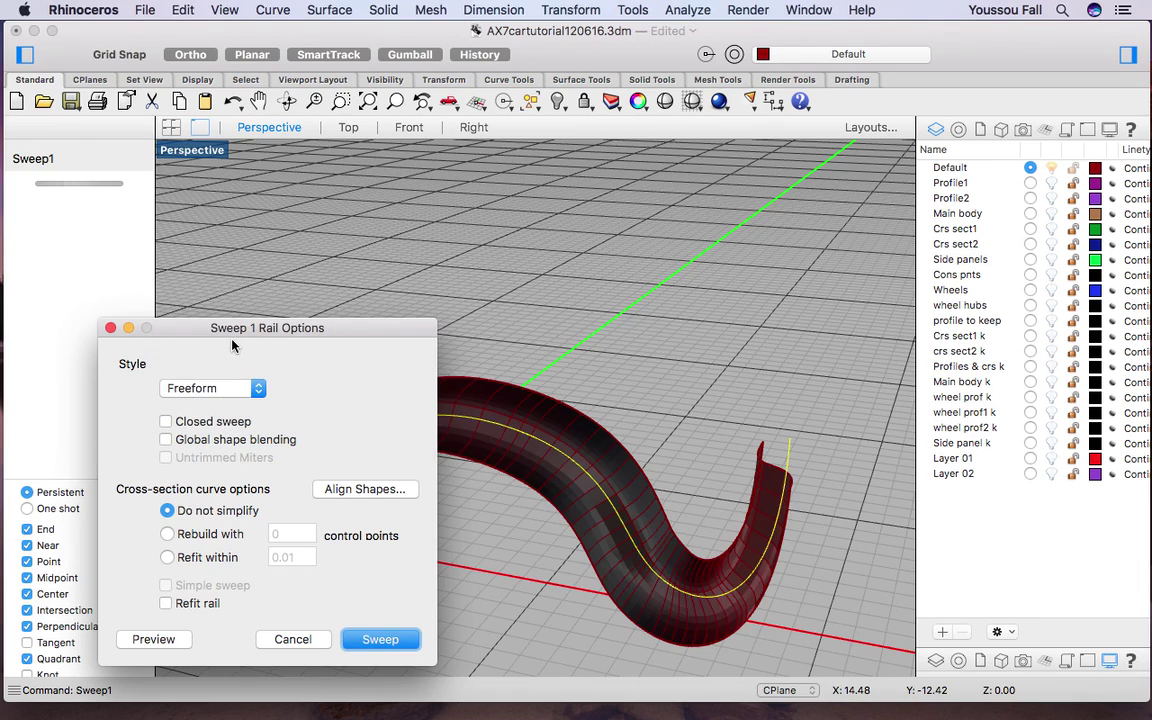
left_click(380, 639)
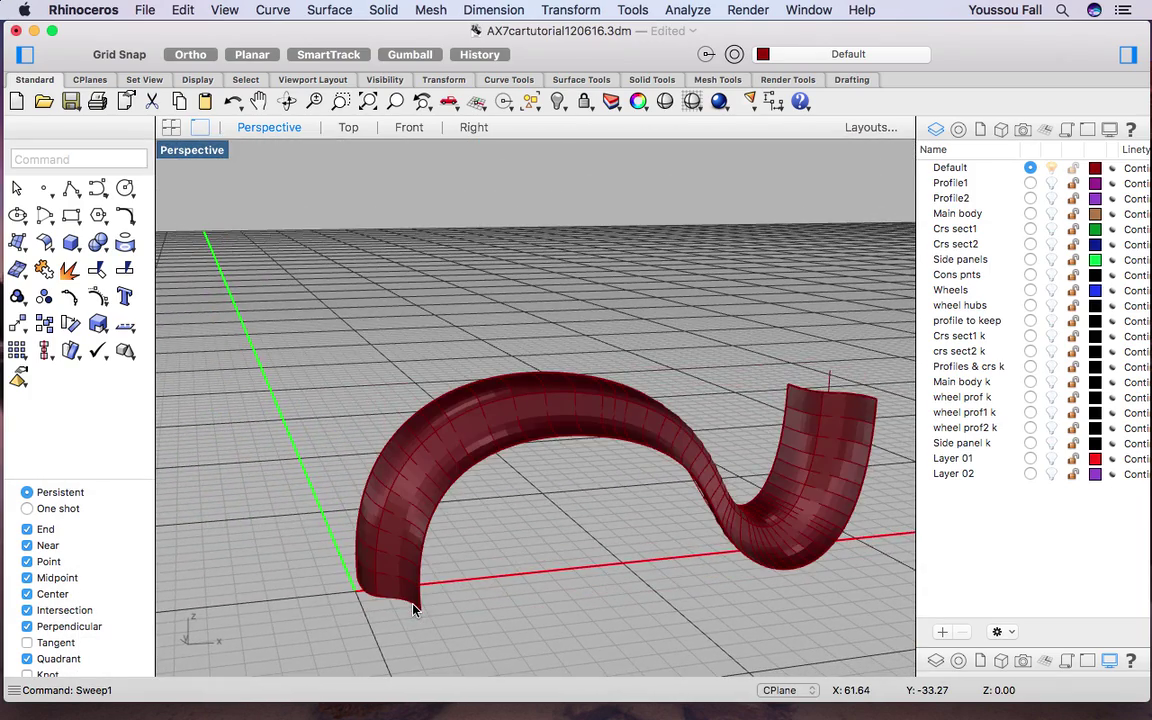
Undo the repeated sweep together with the cross-section and rail curves, and switch to the Front view.
key("super+z")
key("super+z")
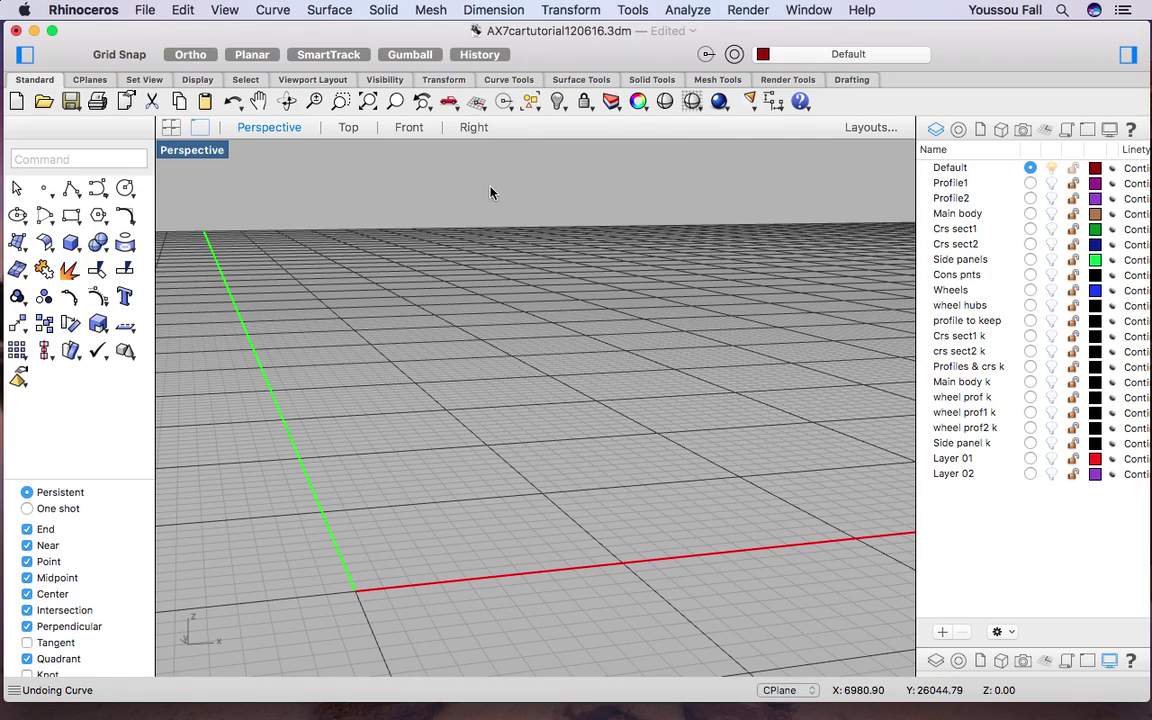
left_click(409, 127)
scroll(450, 342, "down", 5)
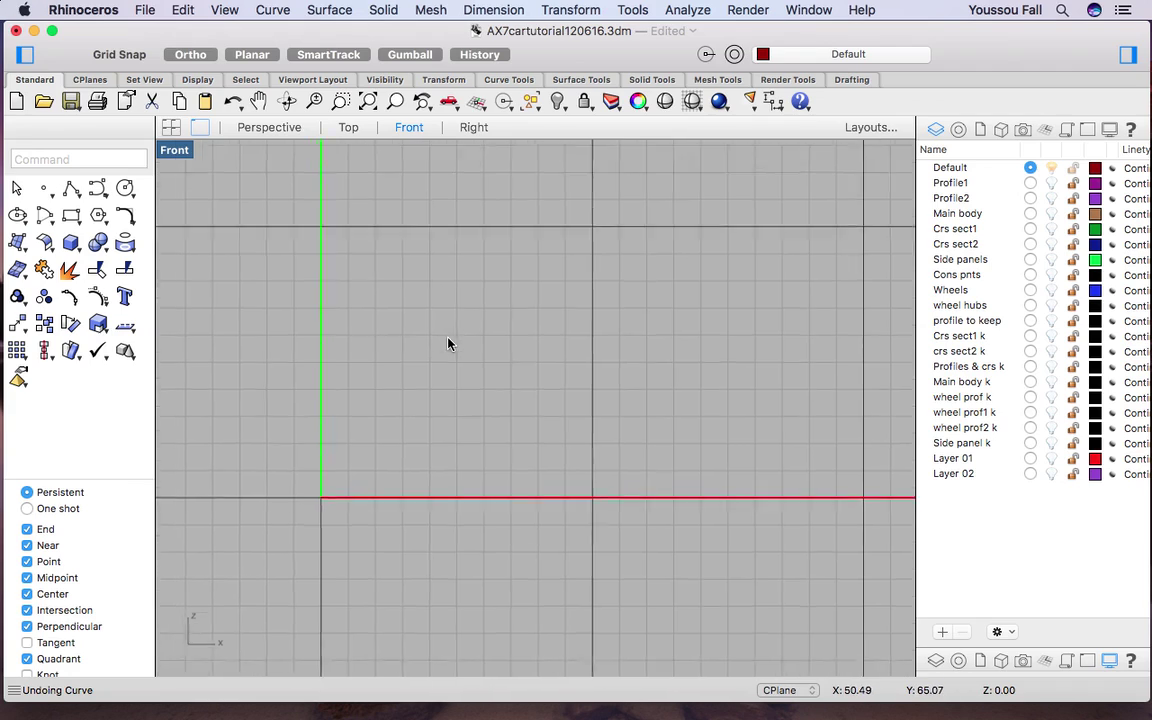
Turn on Layer 01 to show the half-bottle profile curve in the Front view.
left_click(1052, 458)
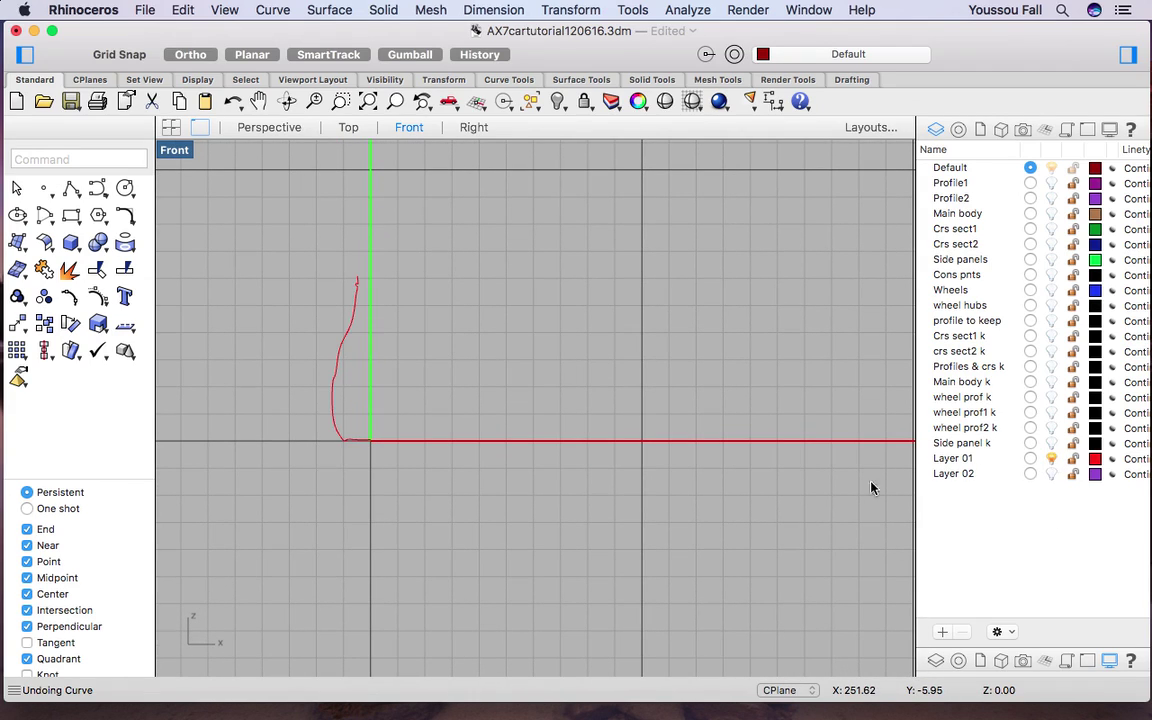
scroll(368, 418, "up", 3)
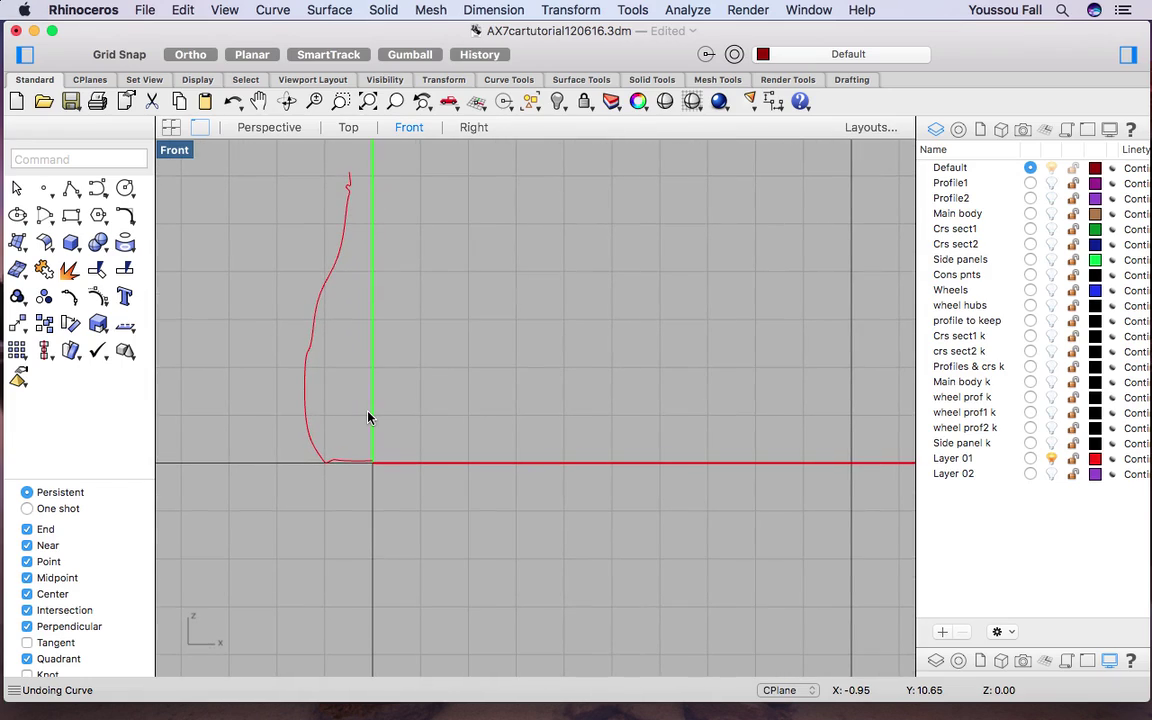
scroll(368, 418, "up", 3)
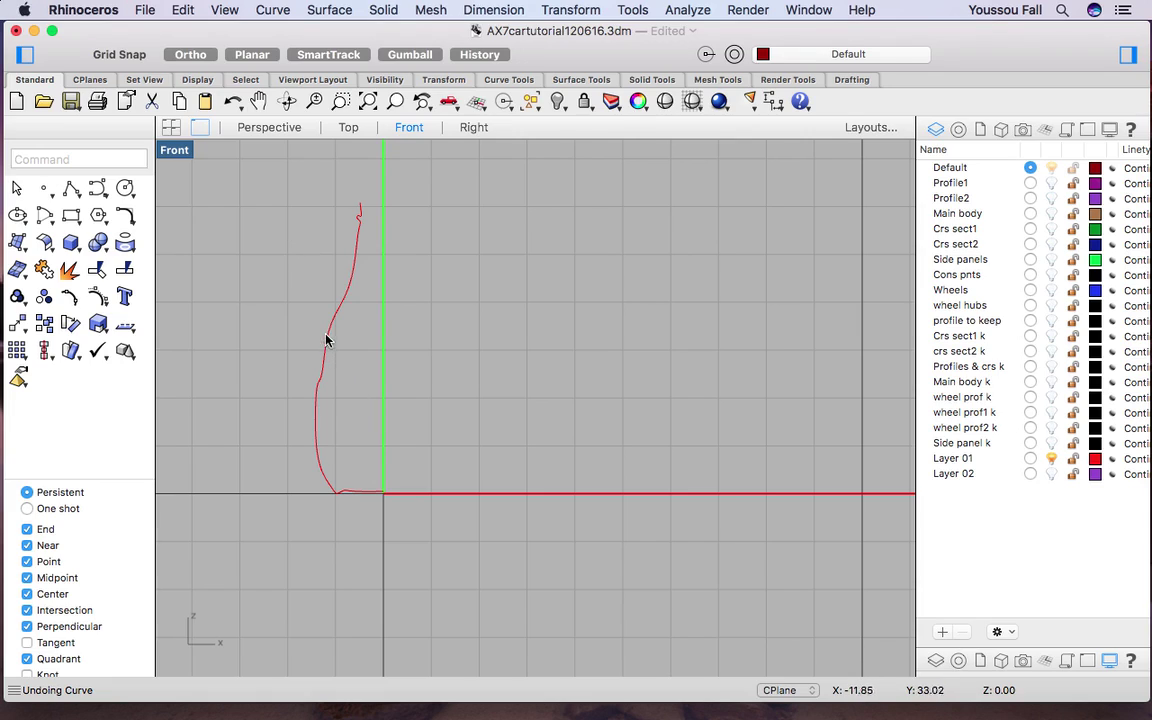
Mirror a copy of the half-bottle profile across the vertical axis, starting the mirror plane at the curve's lower end.
left_click(319, 389)
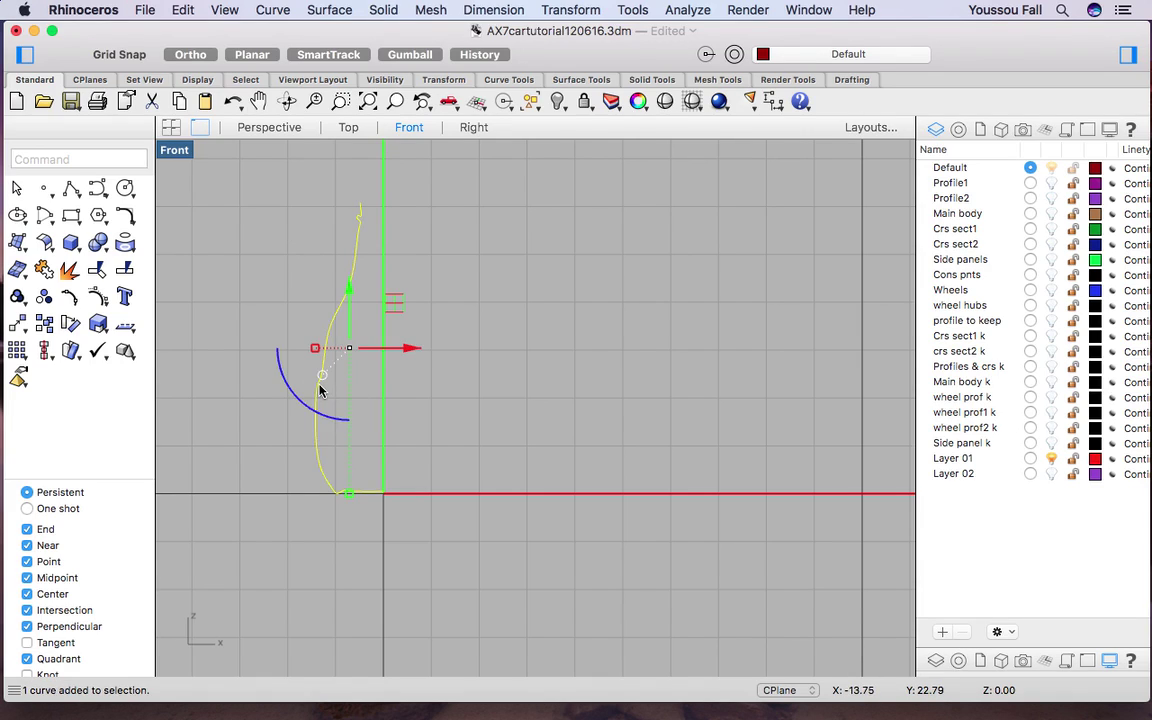
type("Mirror")
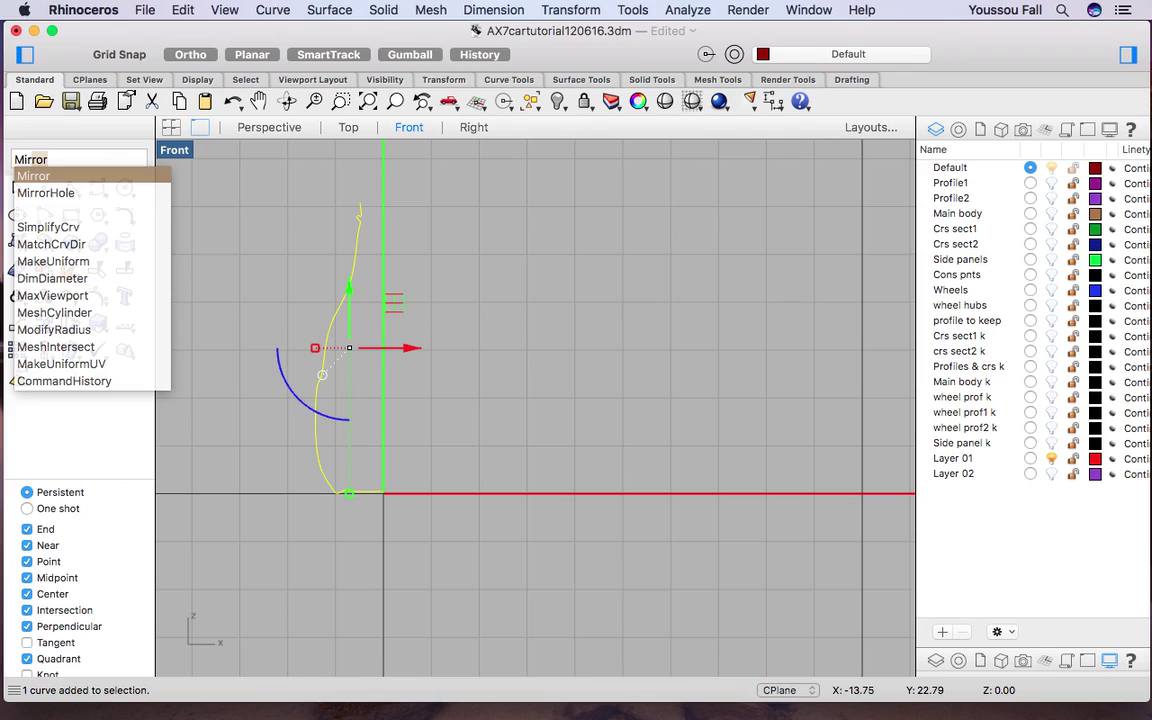
key("Return")
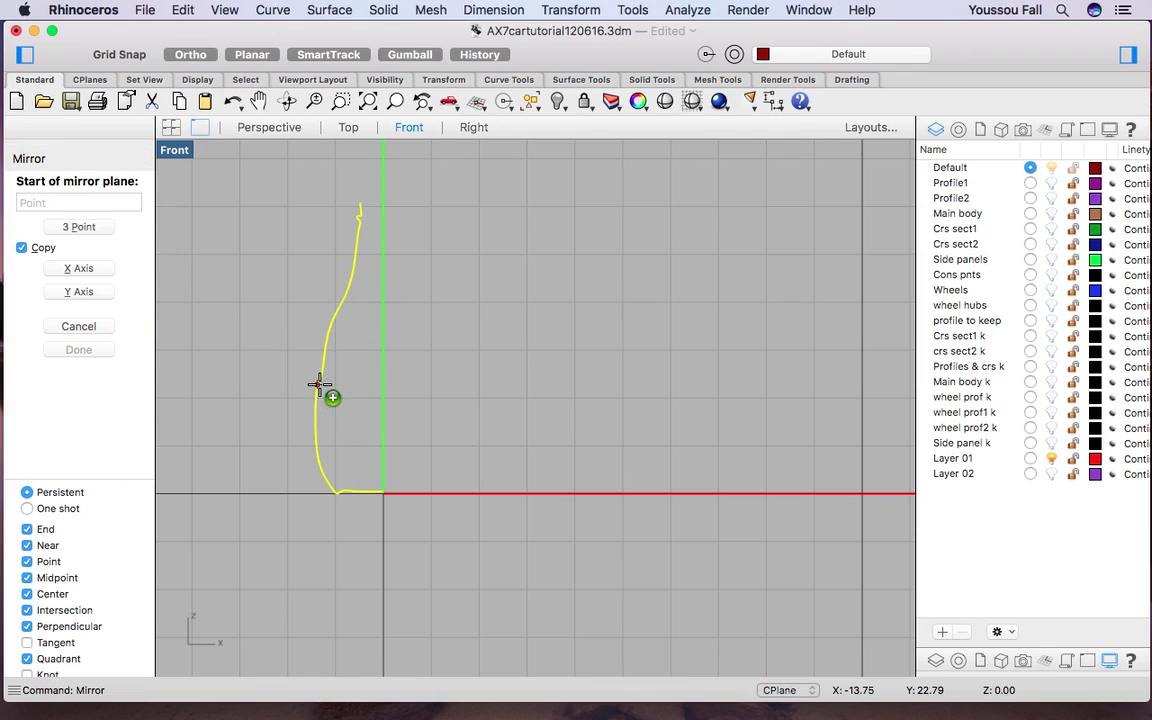
scroll(383, 489, "up", 3)
left_click(383, 503)
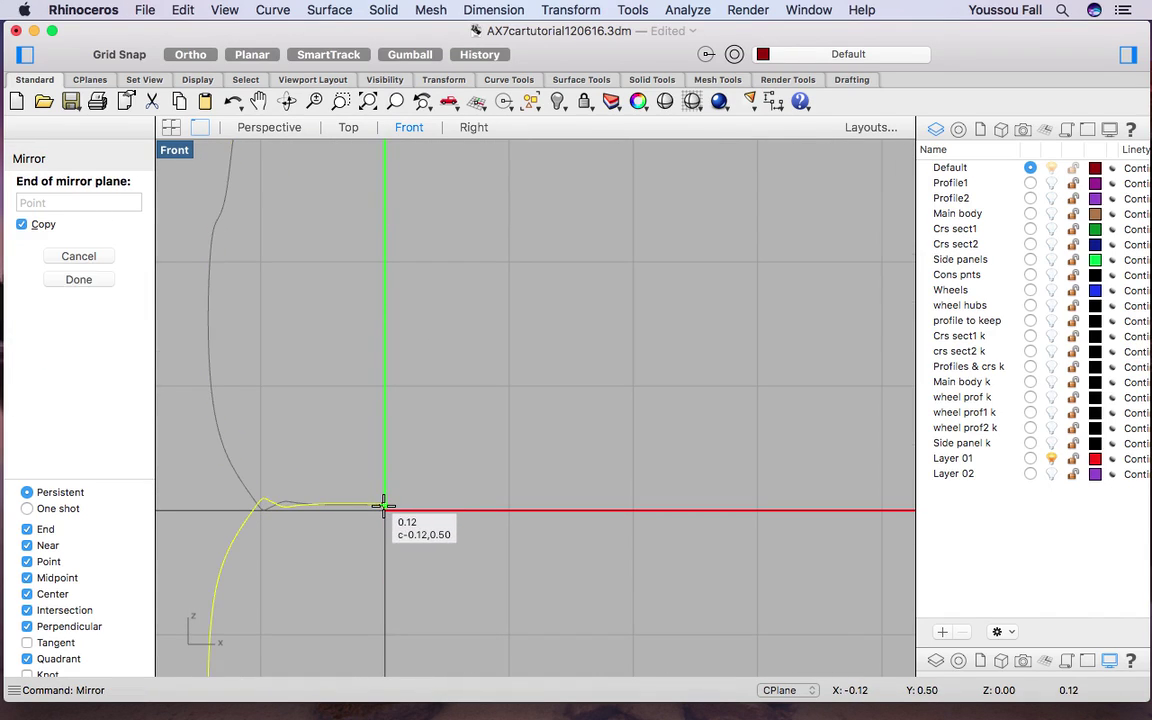
left_click(411, 249)
scroll(407, 253, "down", 1)
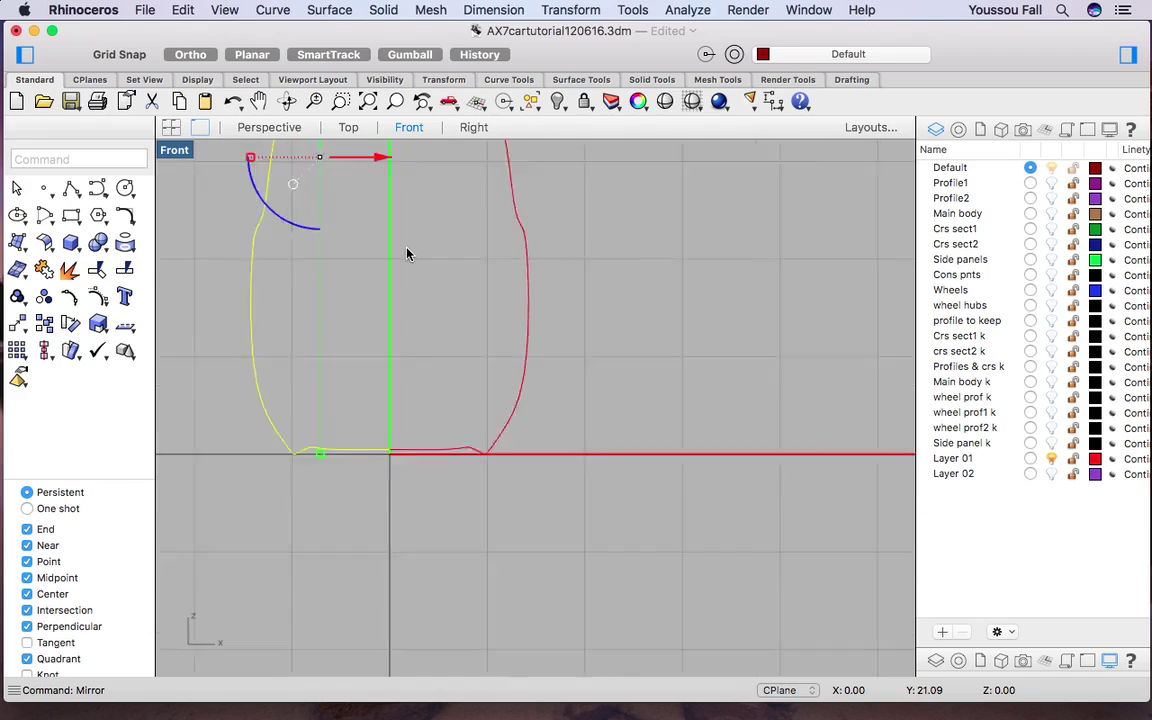
scroll(407, 253, "down", 4)
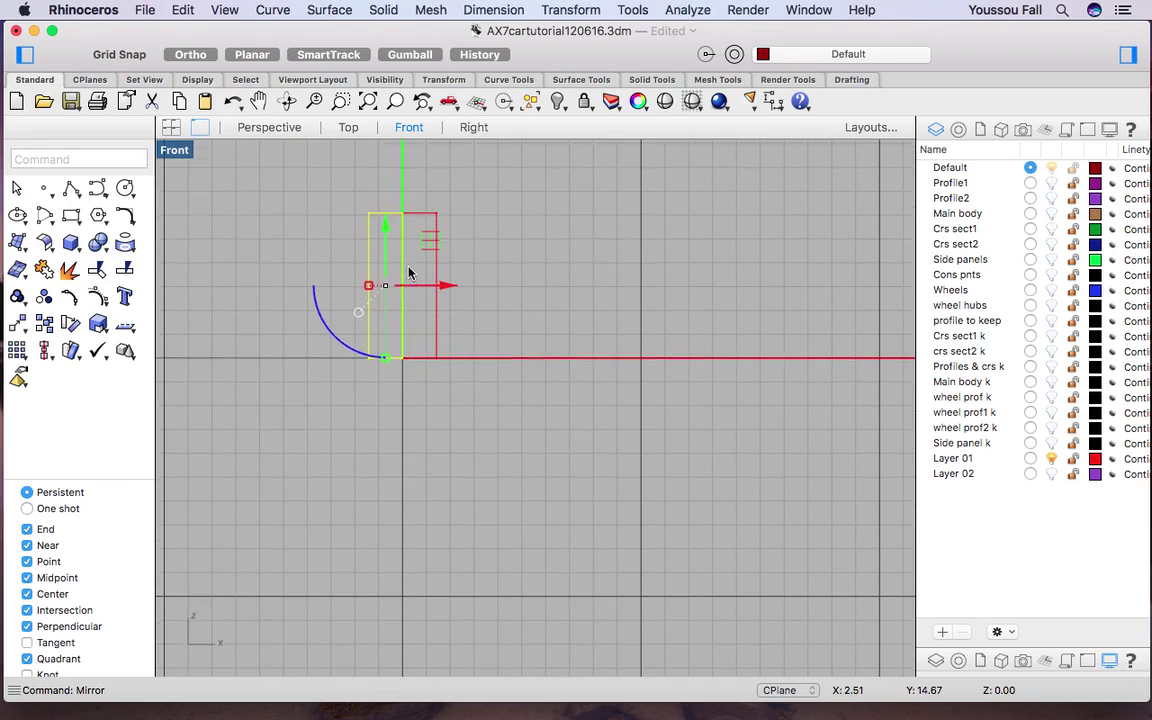
right_click_drag(408, 272, 408, 298)
left_click(391, 205)
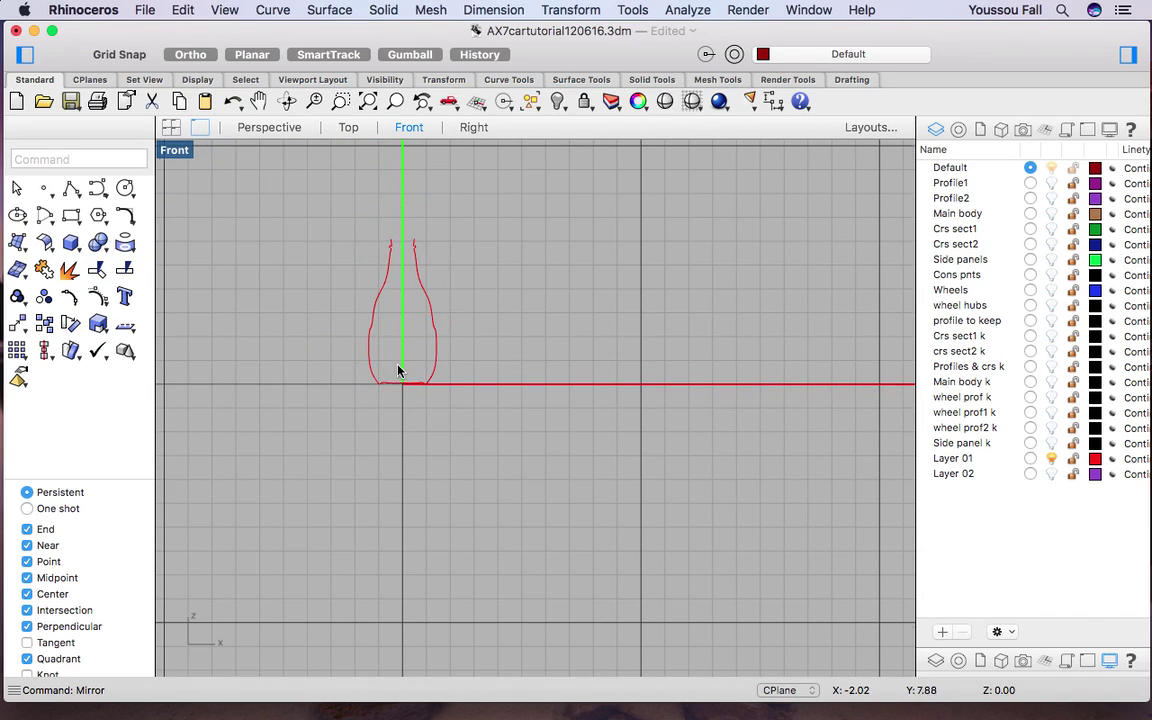
Turn on Layer 02 to show the circular cross sections and switch to the Perspective view.
scroll(385, 366, "up", 2)
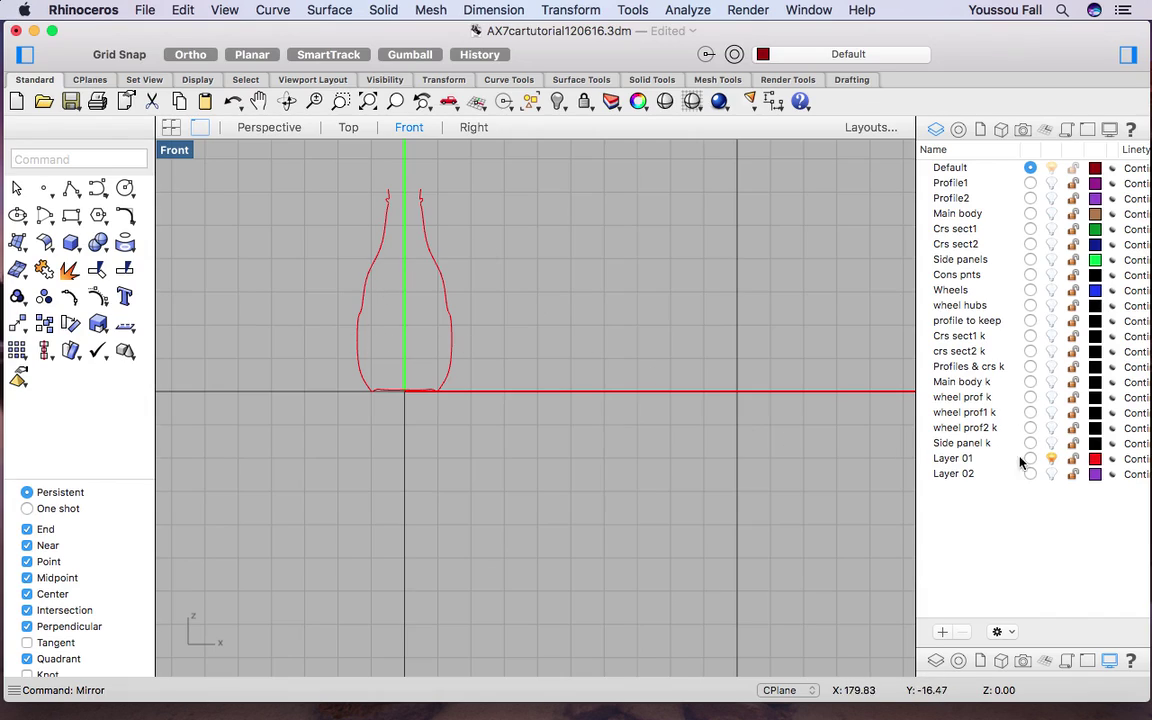
left_click(1050, 474)
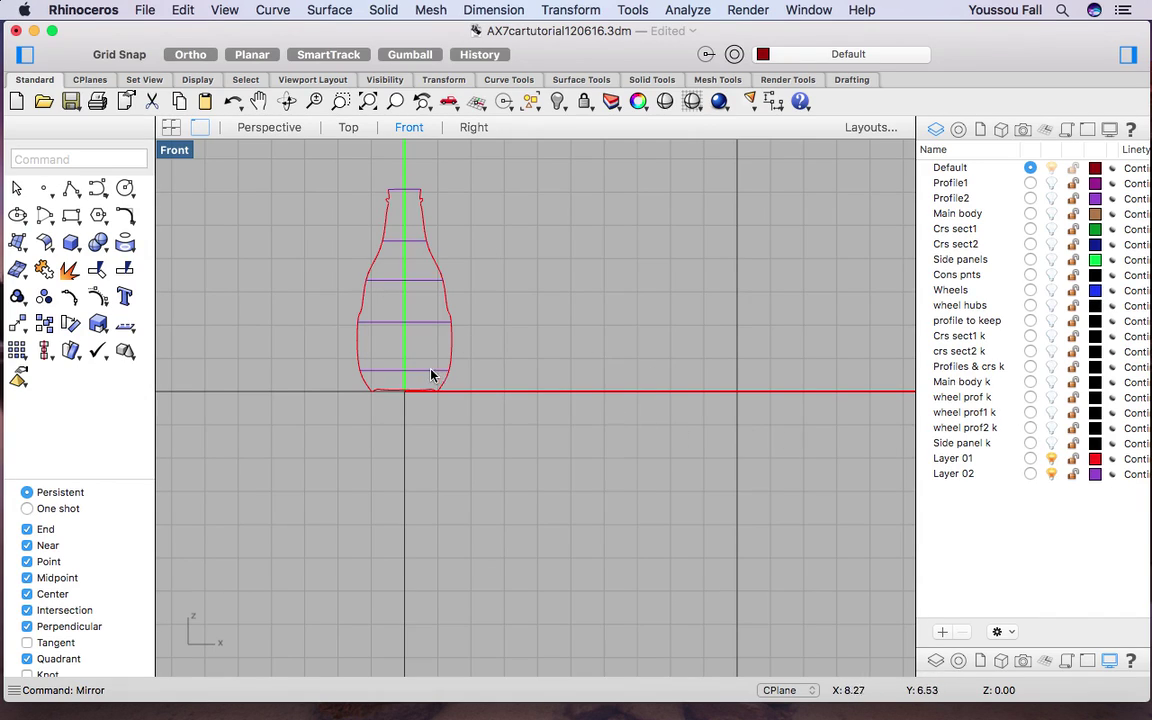
left_click(260, 127)
scroll(291, 531, "up", 5)
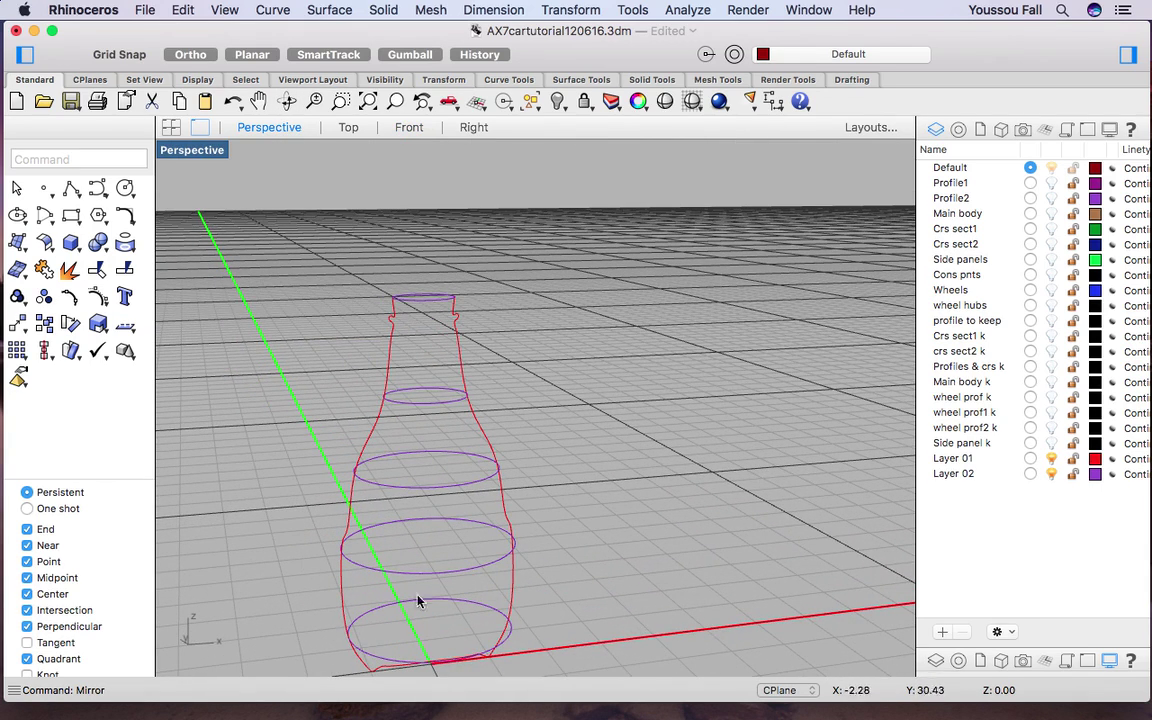
right_click_drag(394, 562, 394, 590)
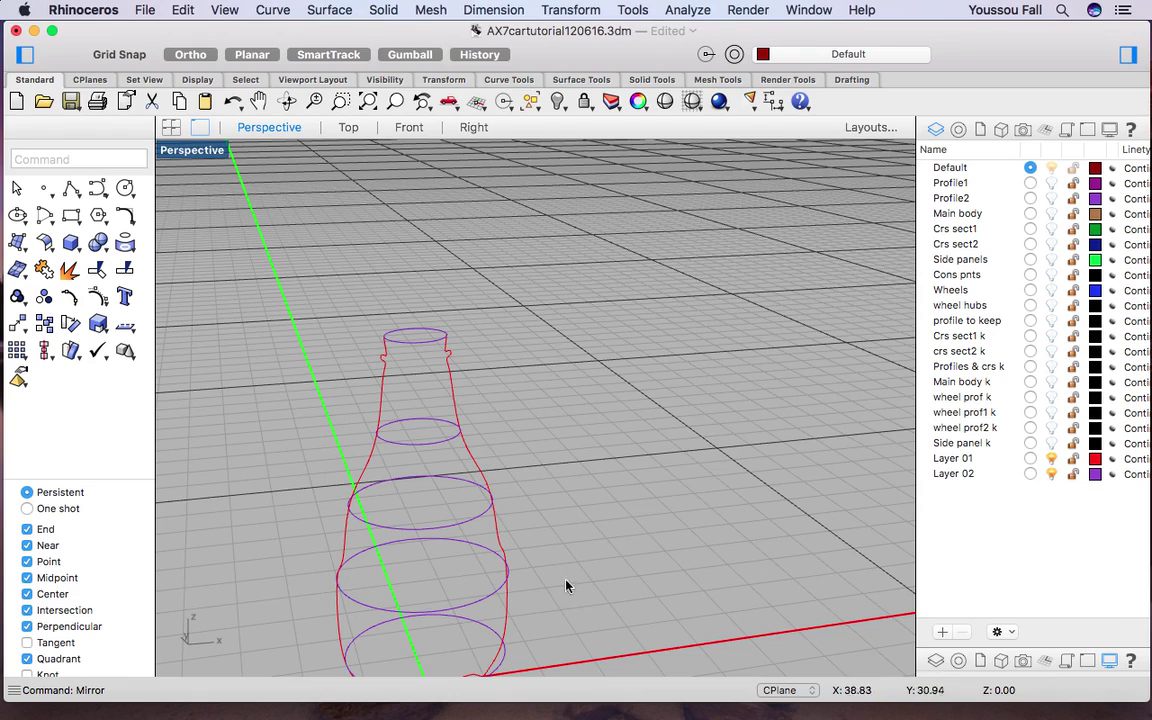
scroll(437, 489, "down", 2)
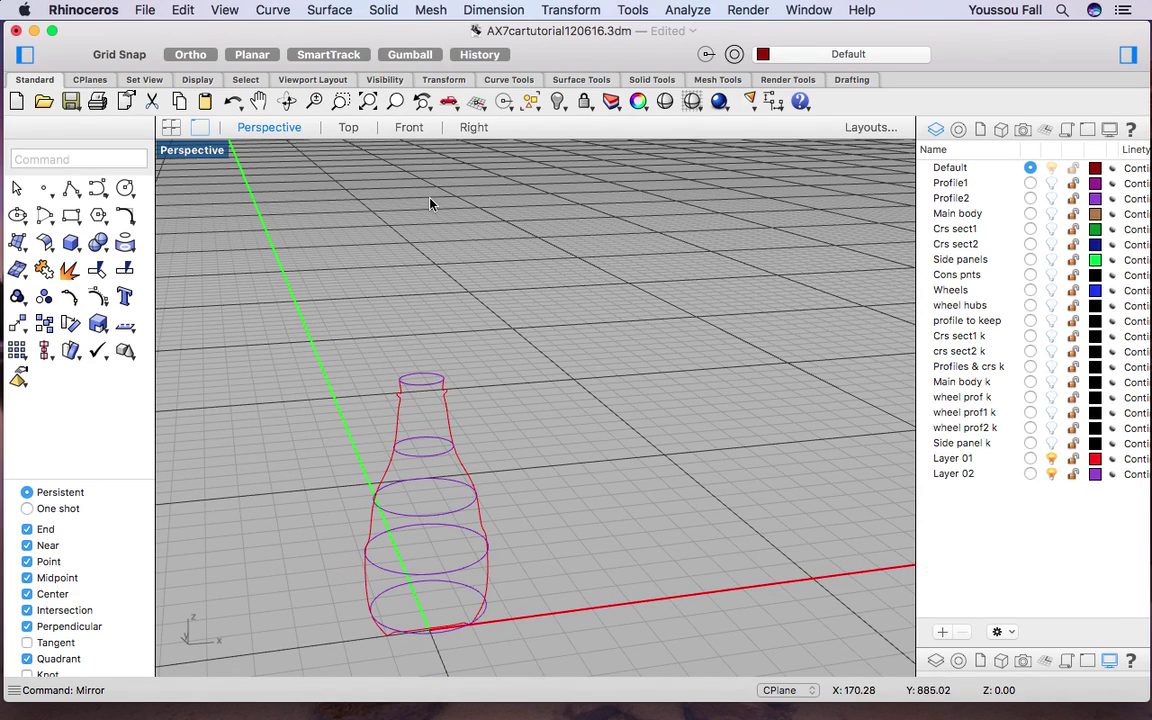
Start Sweep2 and pick the two mirrored bottle profile curves as its first and second rails.
type("Sw")
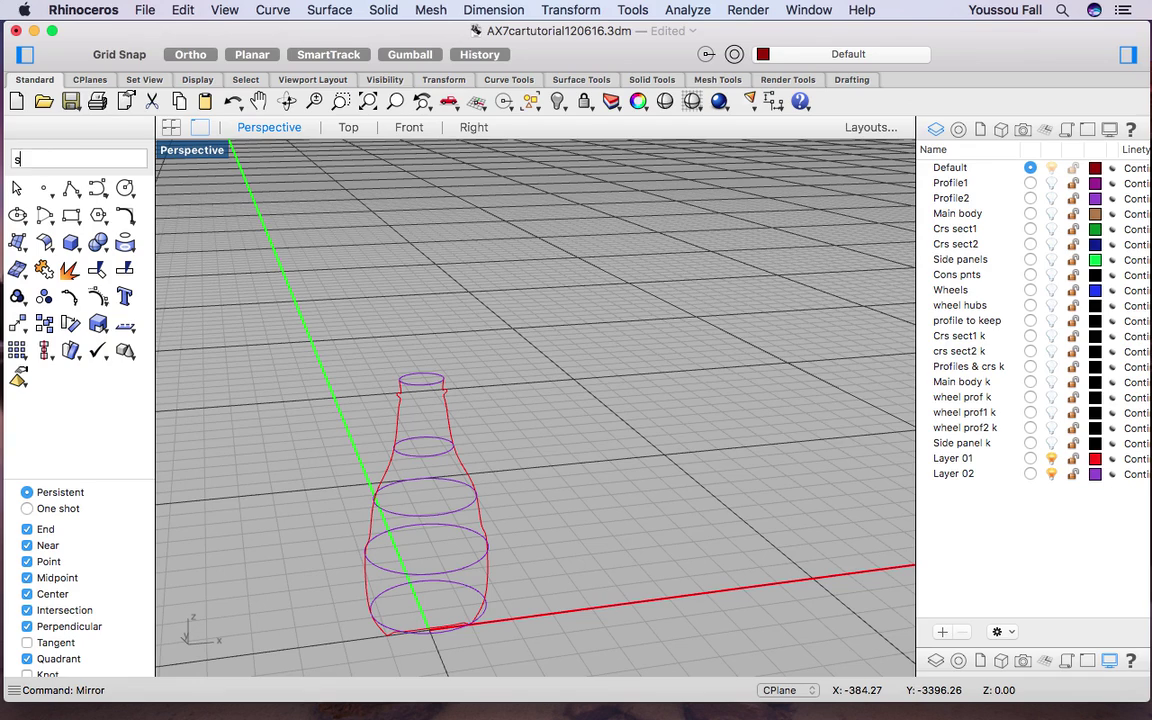
type("eep1")
left_click(46, 191)
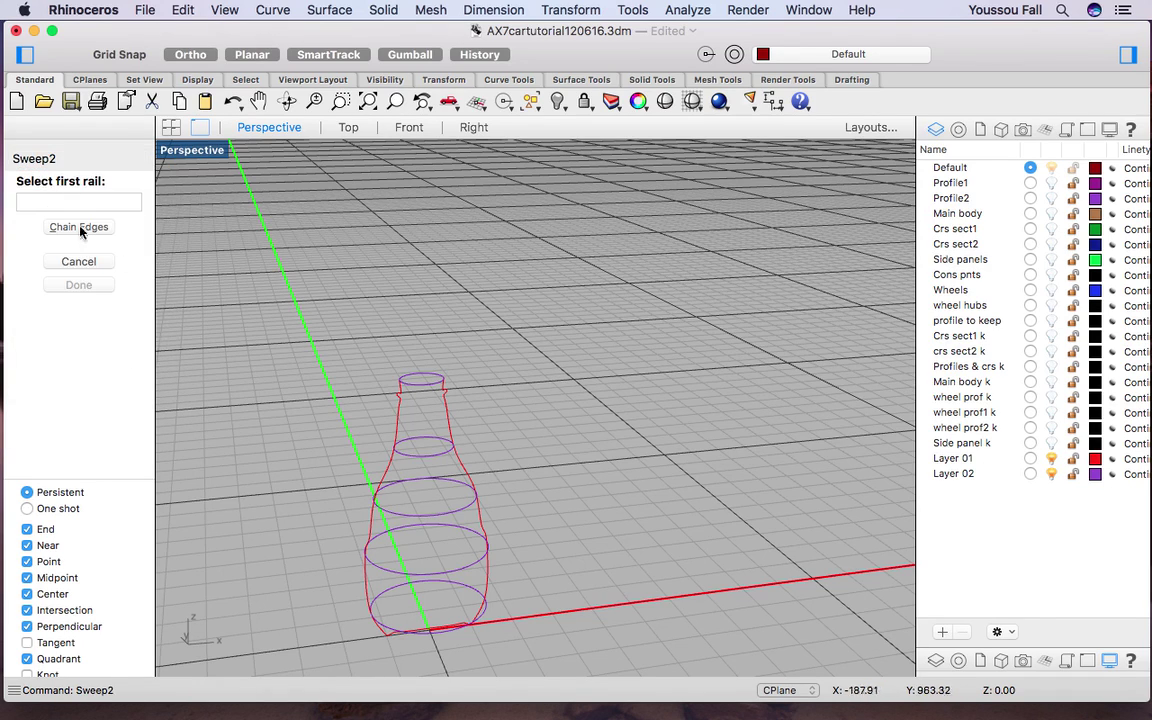
scroll(238, 336, "down", 3)
scroll(254, 408, "up", 4)
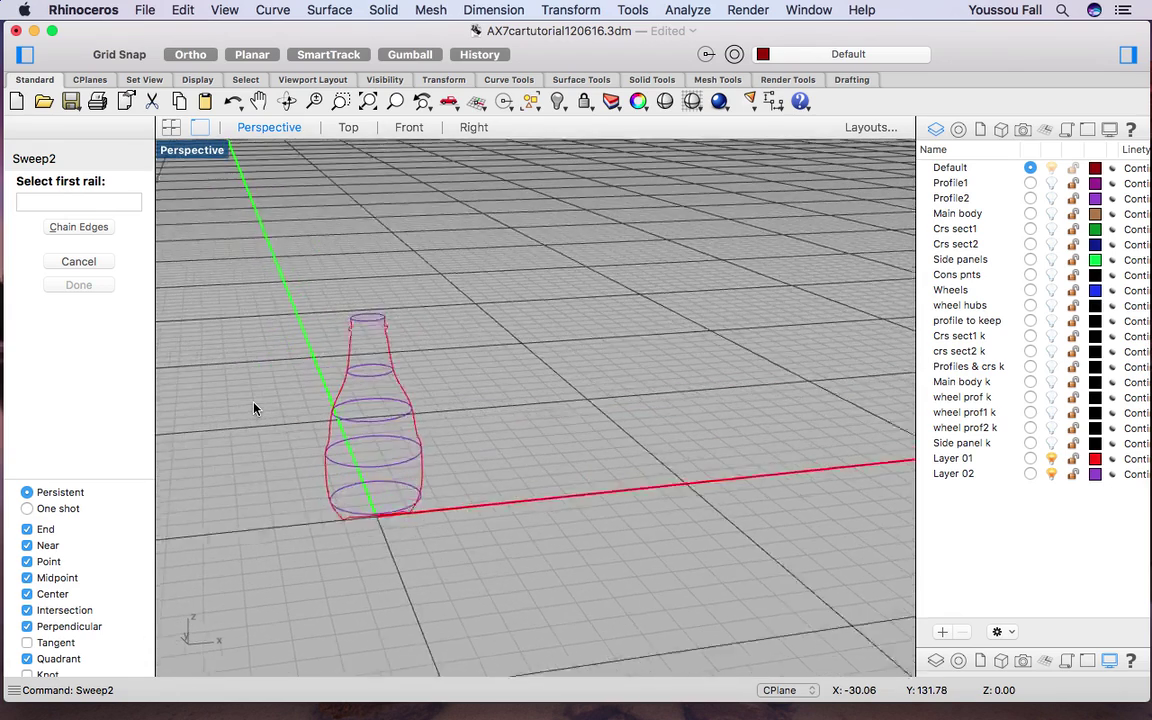
left_click(354, 395)
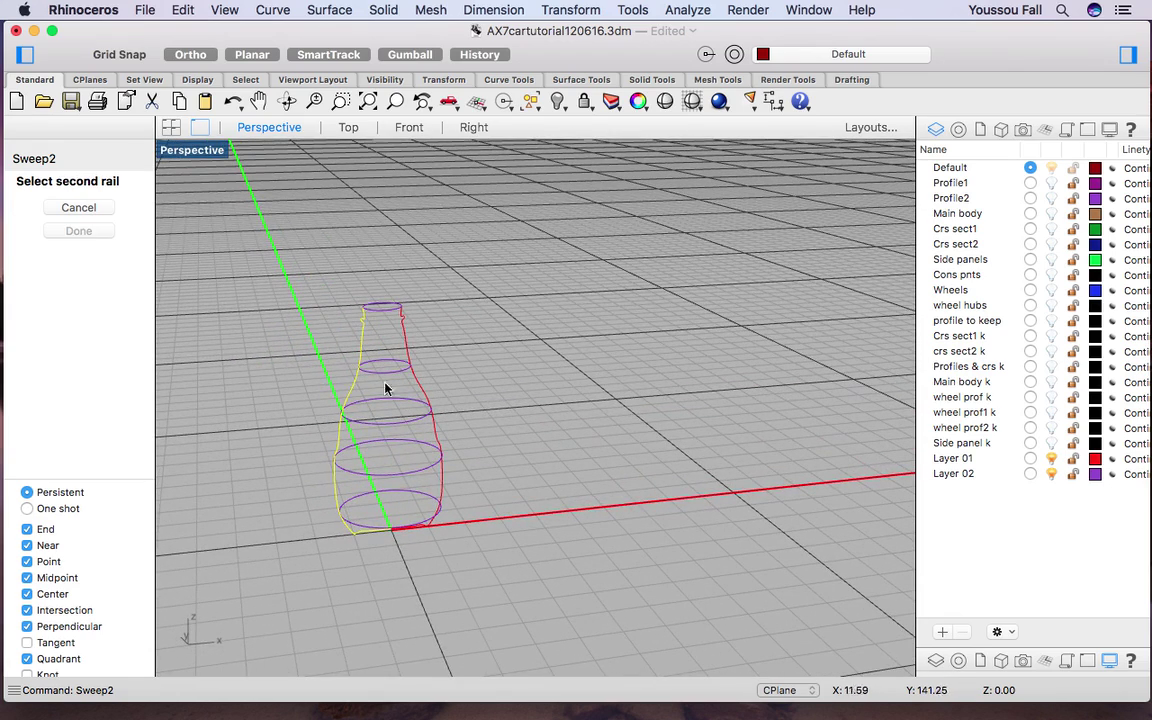
left_click(419, 385)
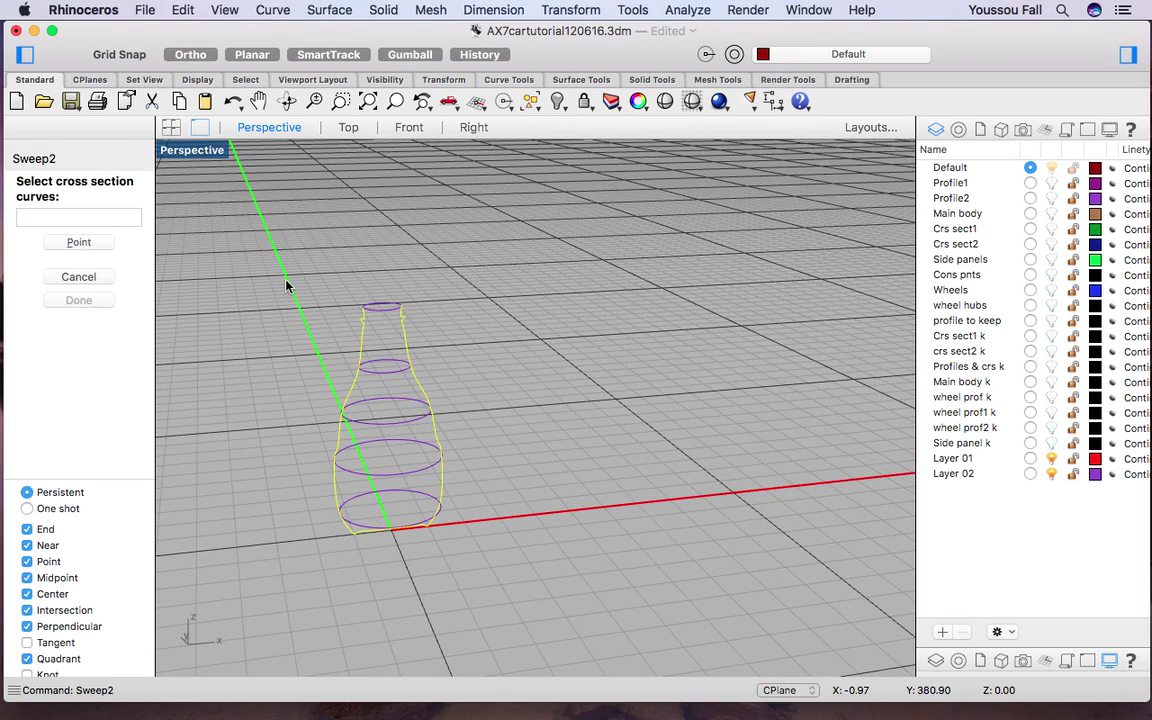
Pick the five circles from the bottle's base up to its mouth as cross sections and accept them.
left_click(372, 500)
left_click(380, 477)
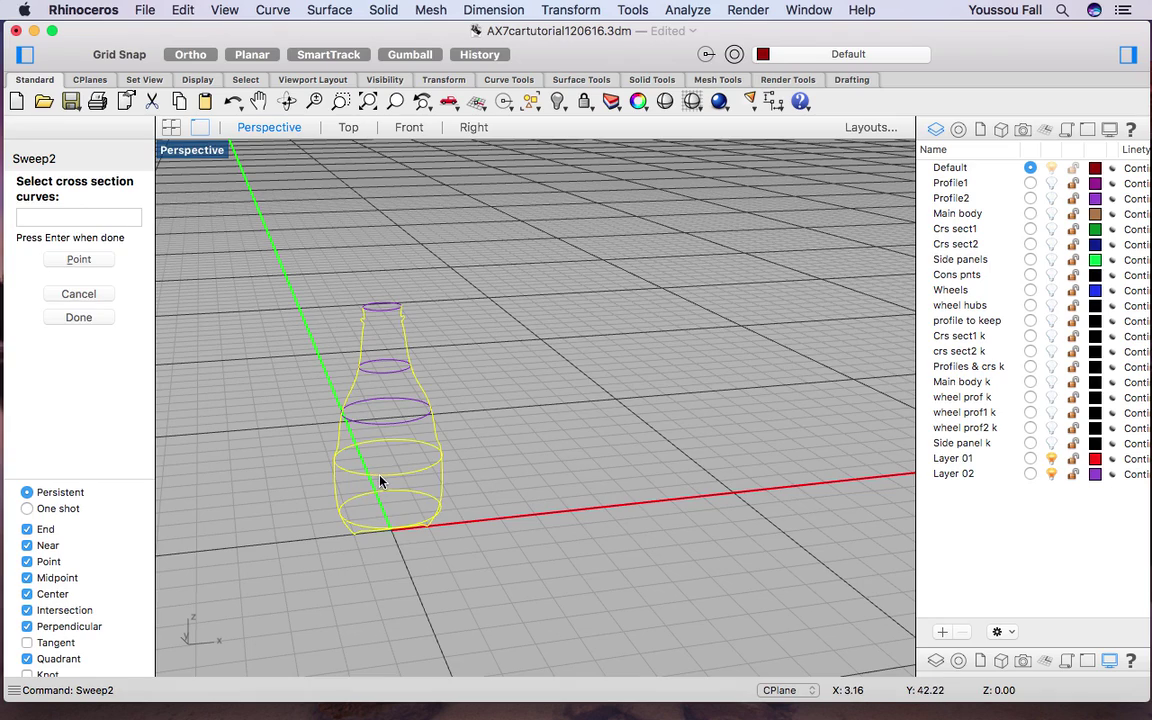
left_click(384, 400)
left_click(380, 309)
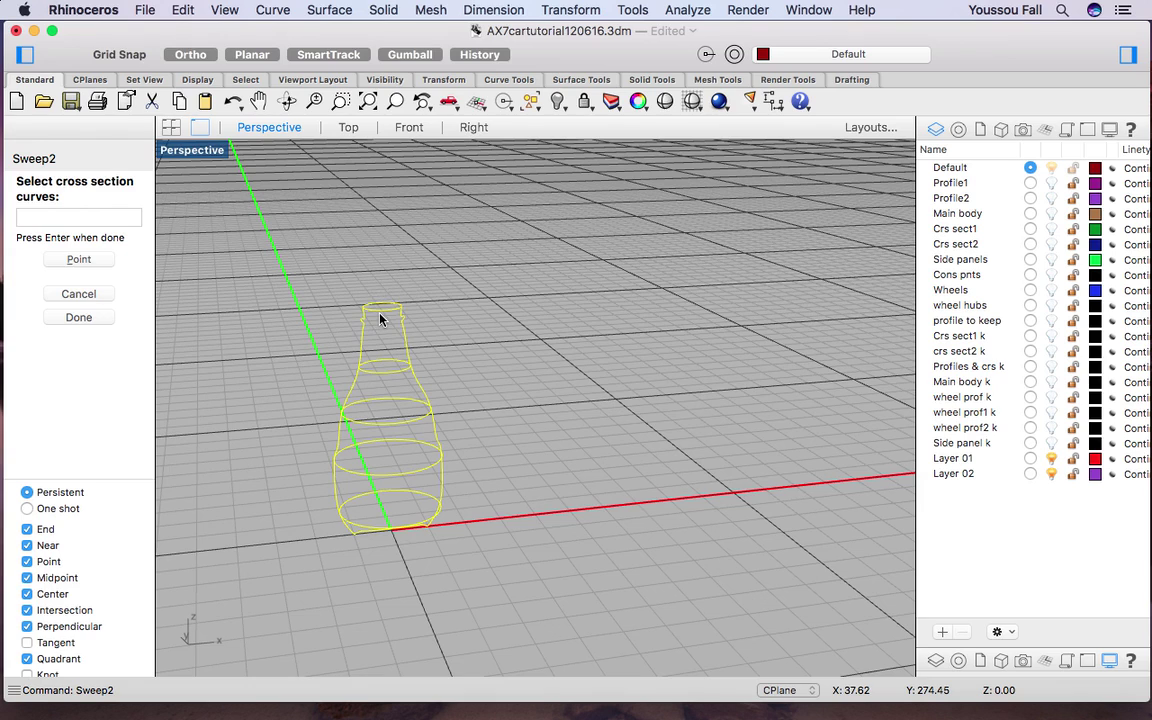
key("Return")
Try to adjust the seam point of the topmost circle in the Right view, and return to Perspective.
right_click_drag(424, 373, 290, 366)
scroll(290, 366, "up", 3)
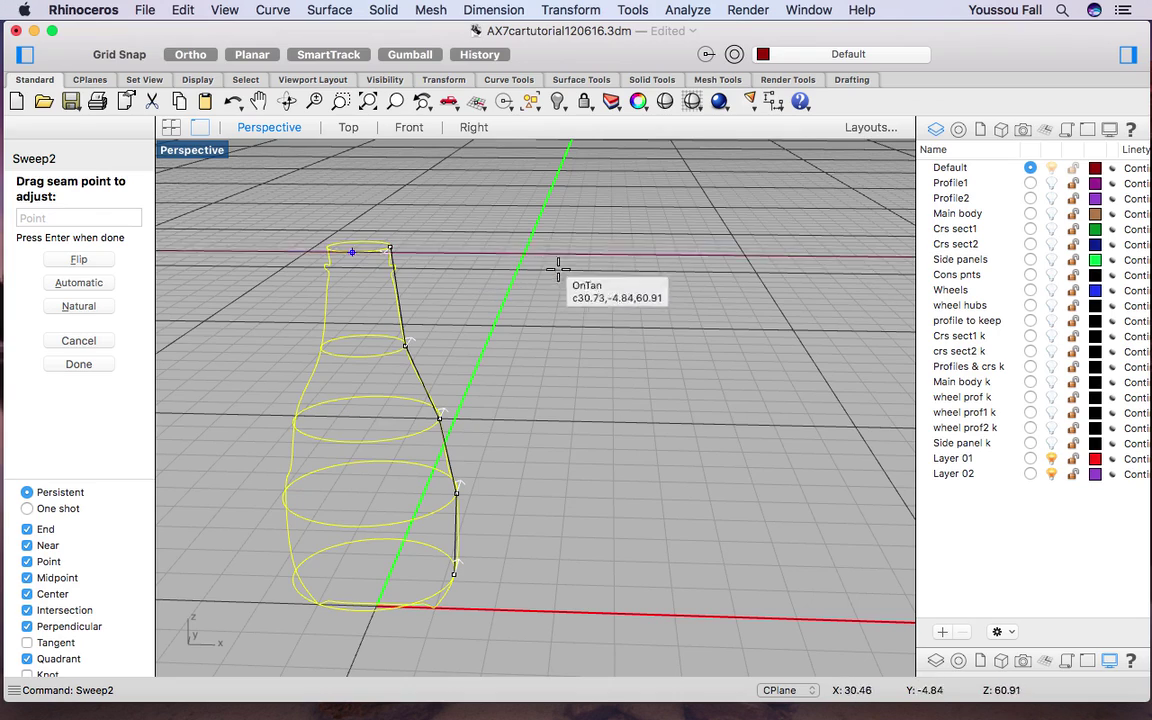
left_click(472, 127)
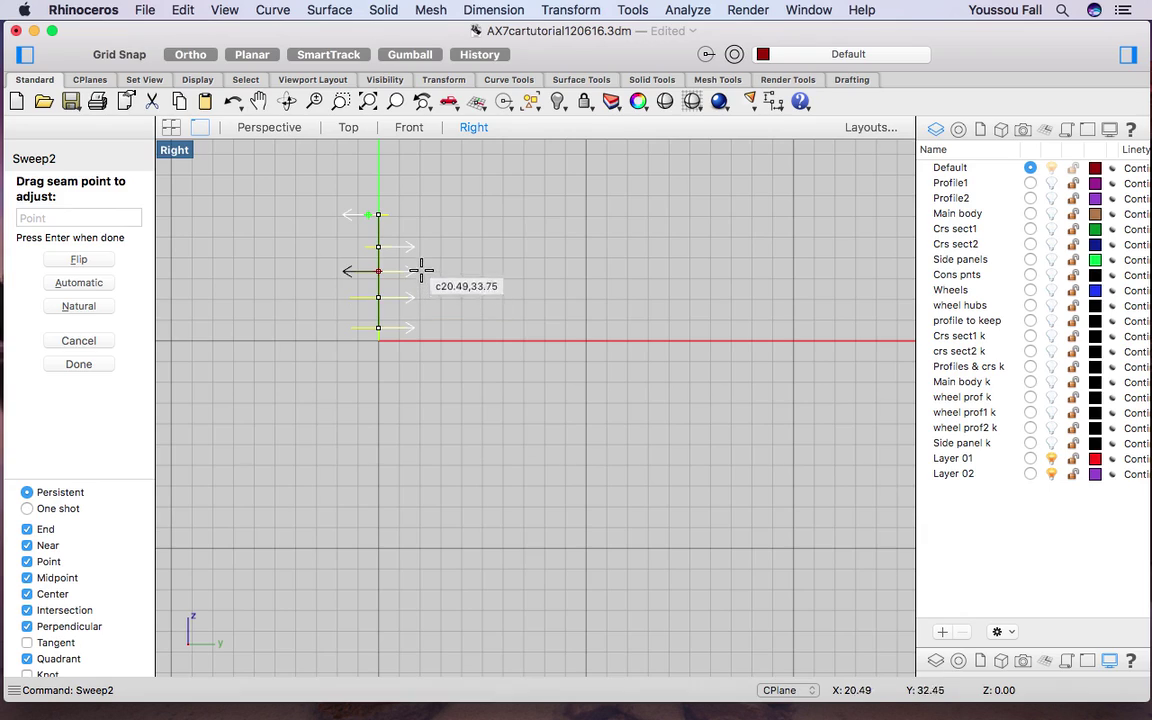
left_click_drag(367, 215, 354, 222)
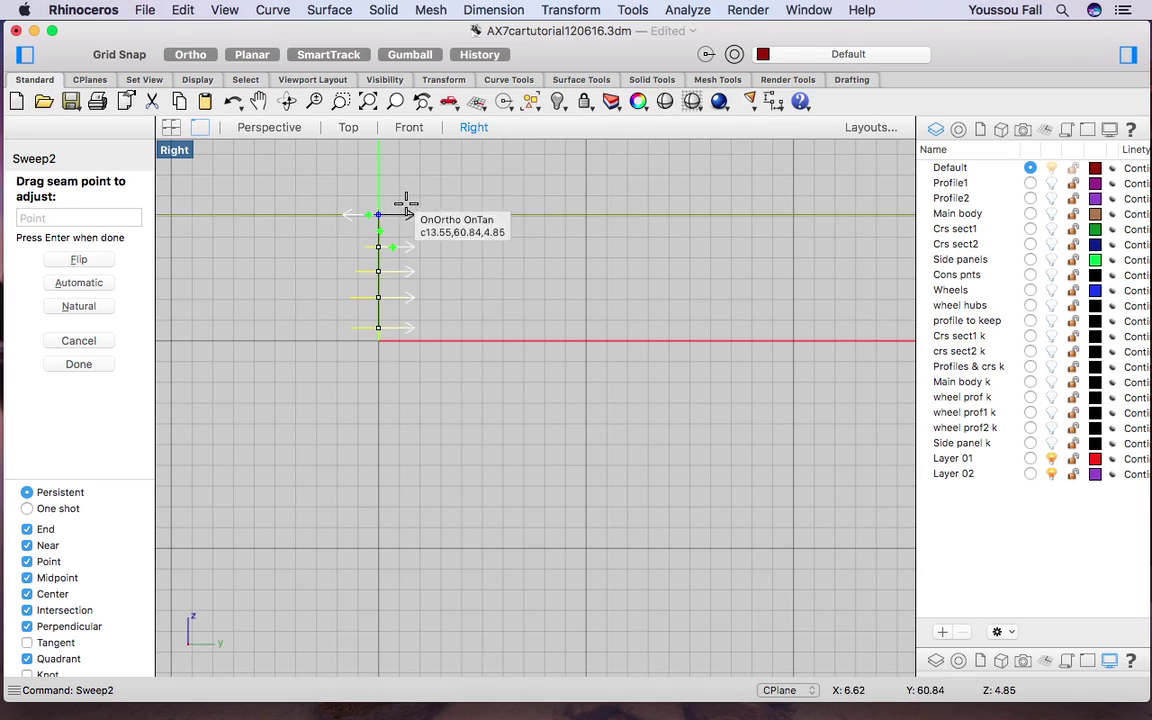
left_click(280, 127)
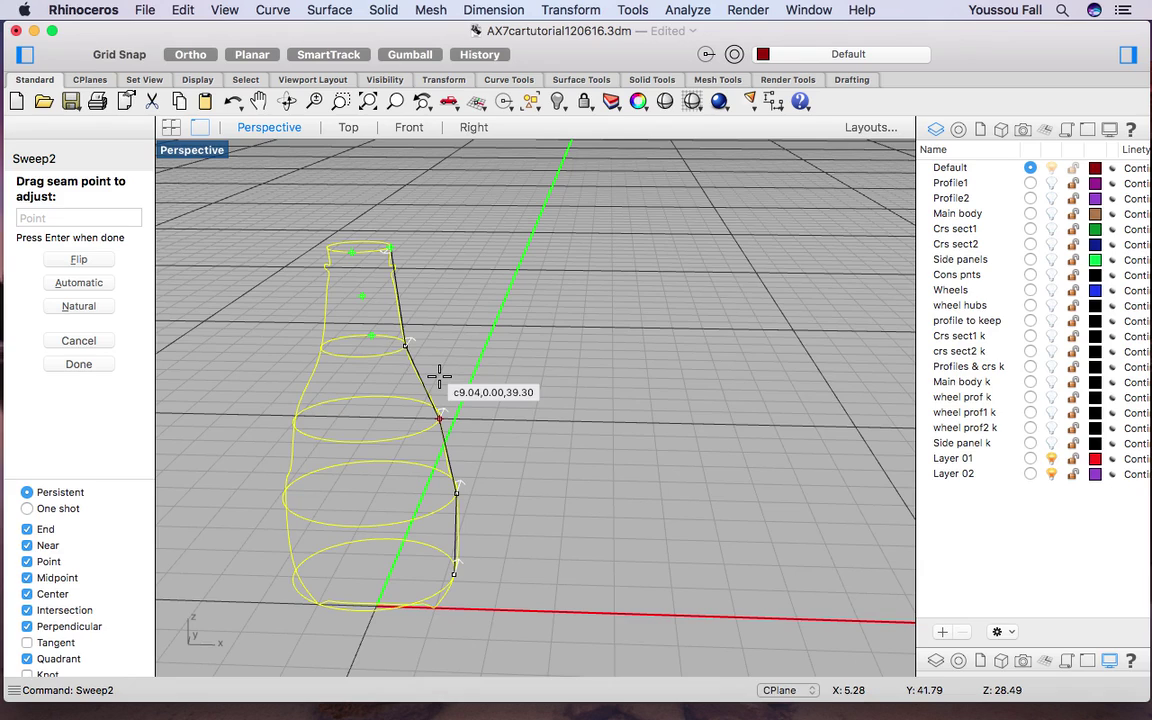
Accept the seams and create the two-rail sweep with the cross sections set to Do not simplify.
key("Return")
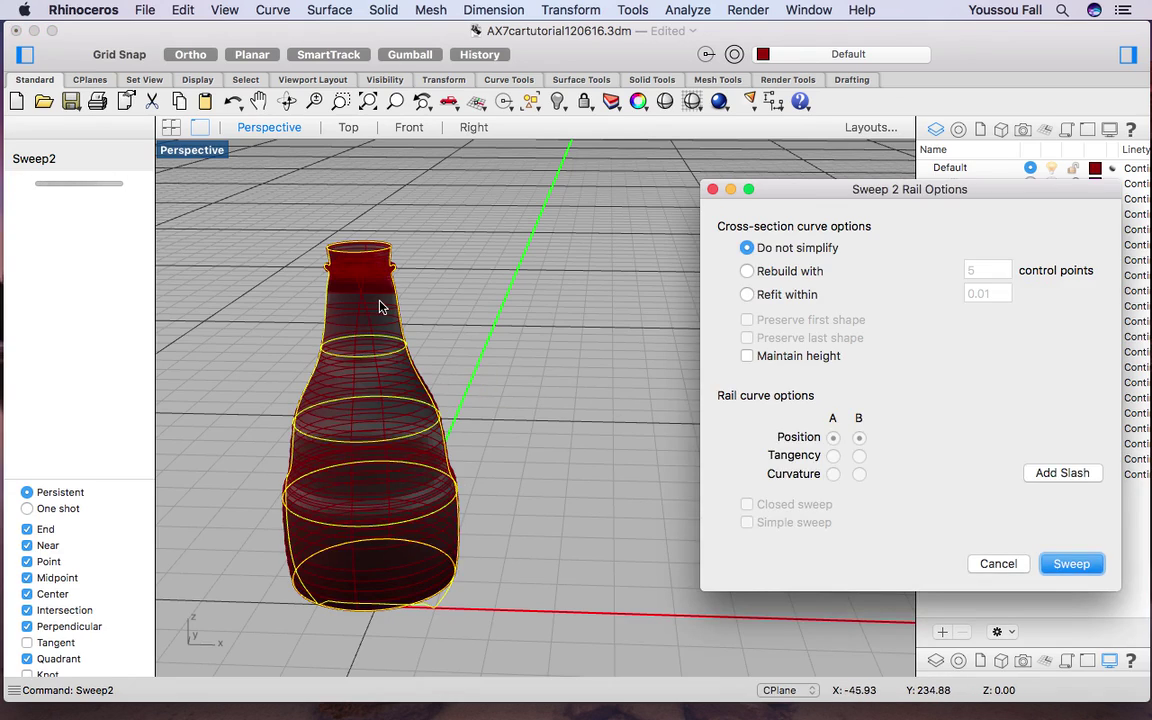
scroll(341, 269, "up", 5)
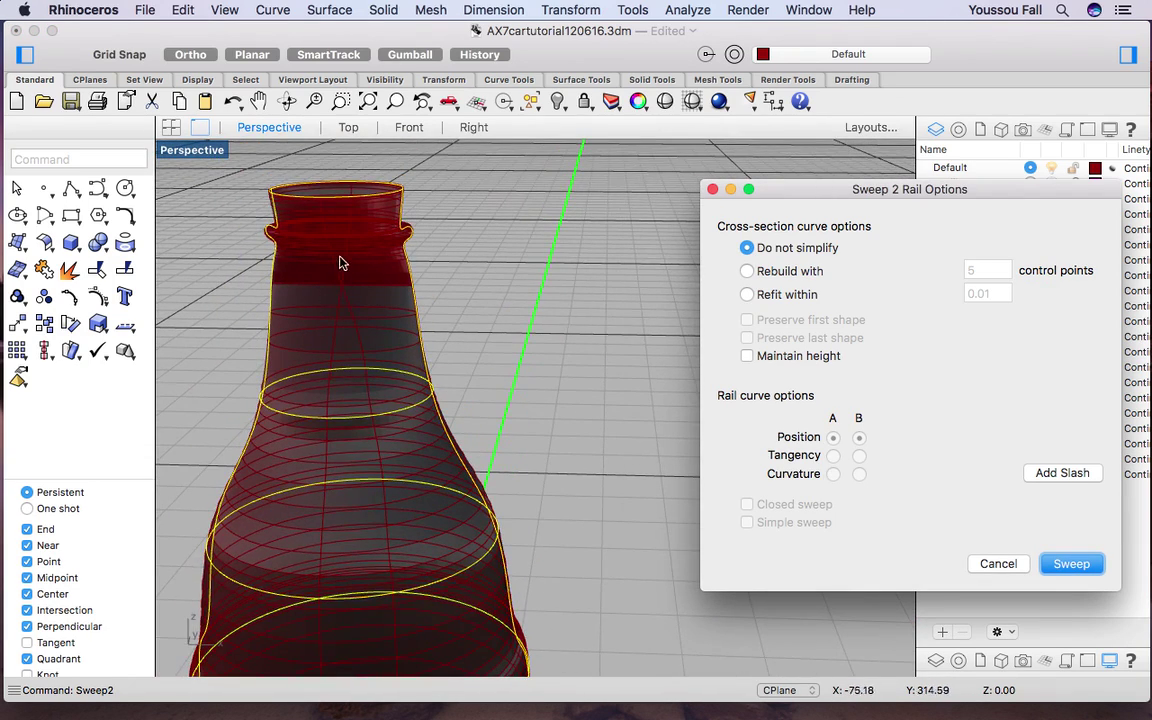
left_click(1071, 564)
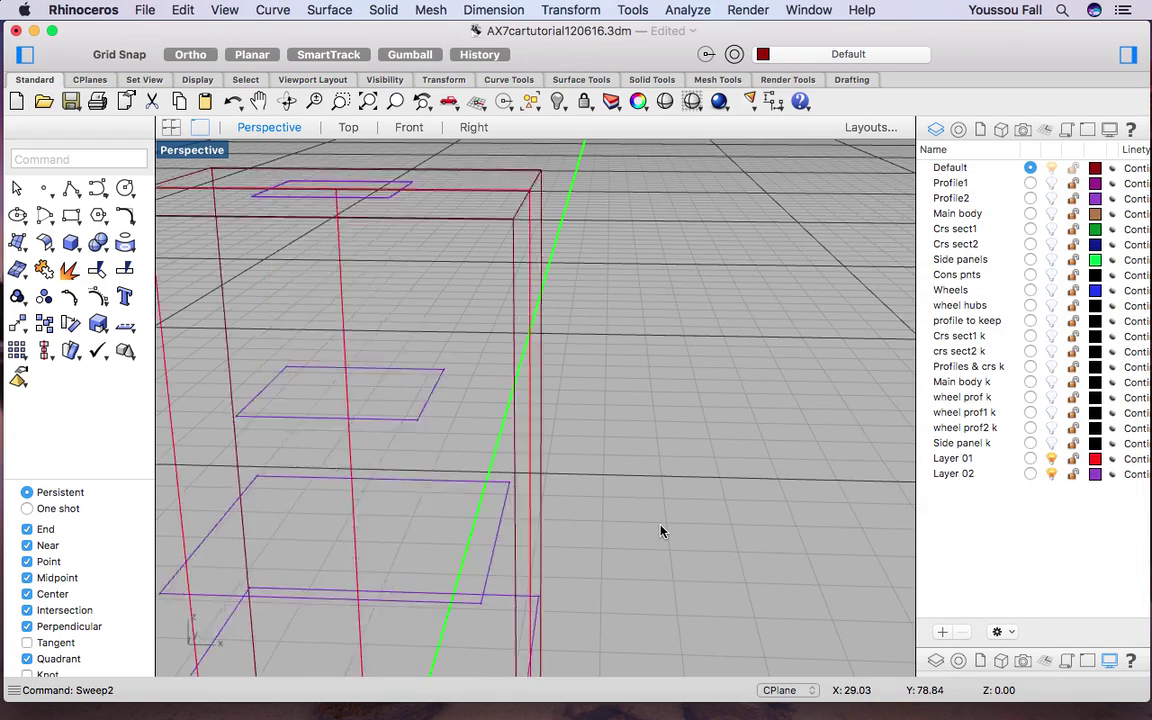
Examine the swept bottle surface around its neck from several angles and undo the two-rail sweep.
scroll(660, 531, "up", 5)
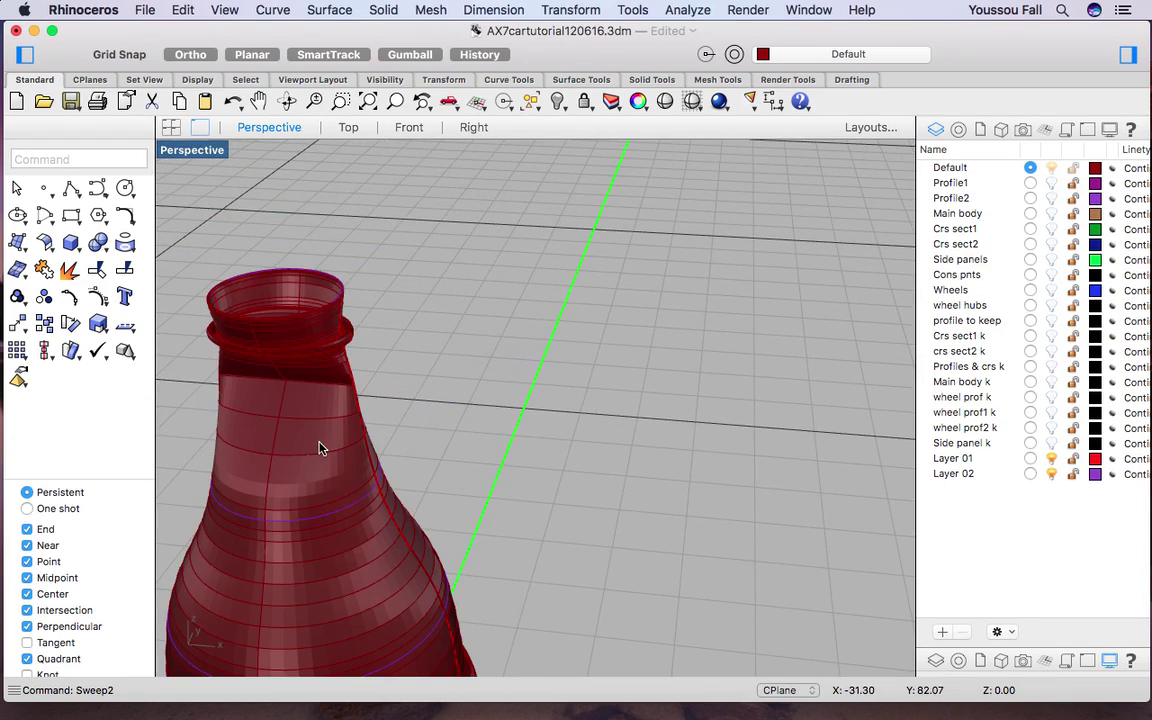
scroll(321, 446, "right", 5)
scroll(430, 442, "right", 5)
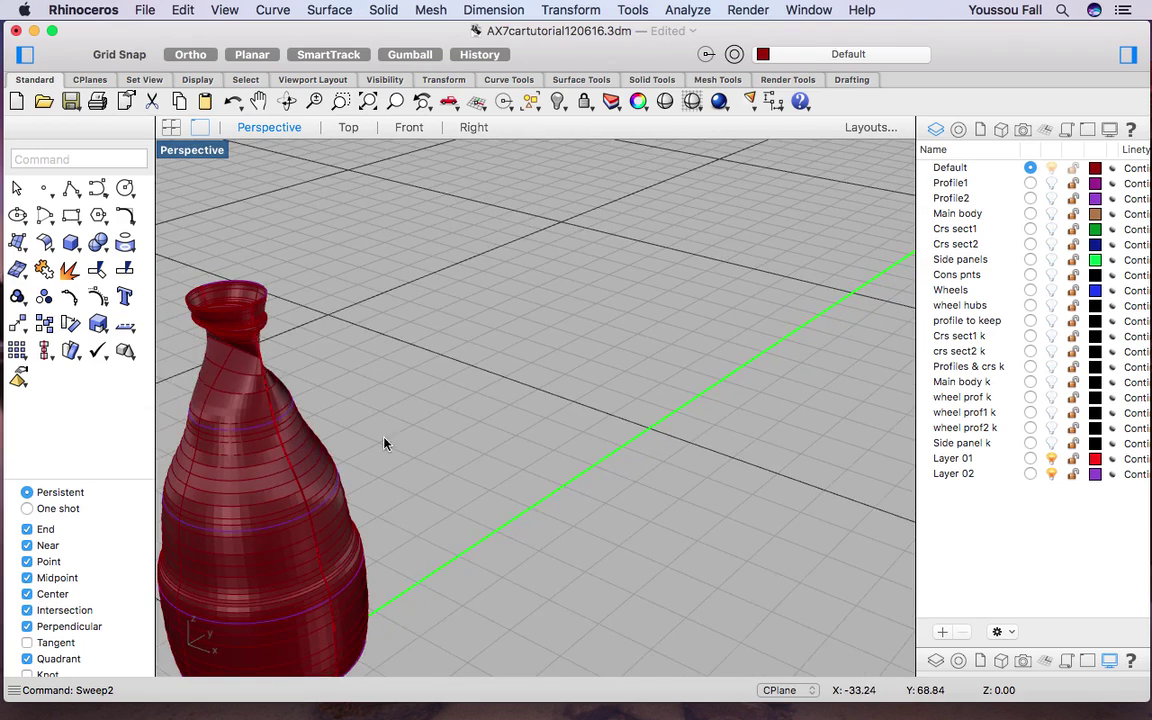
scroll(196, 338, "up", 3)
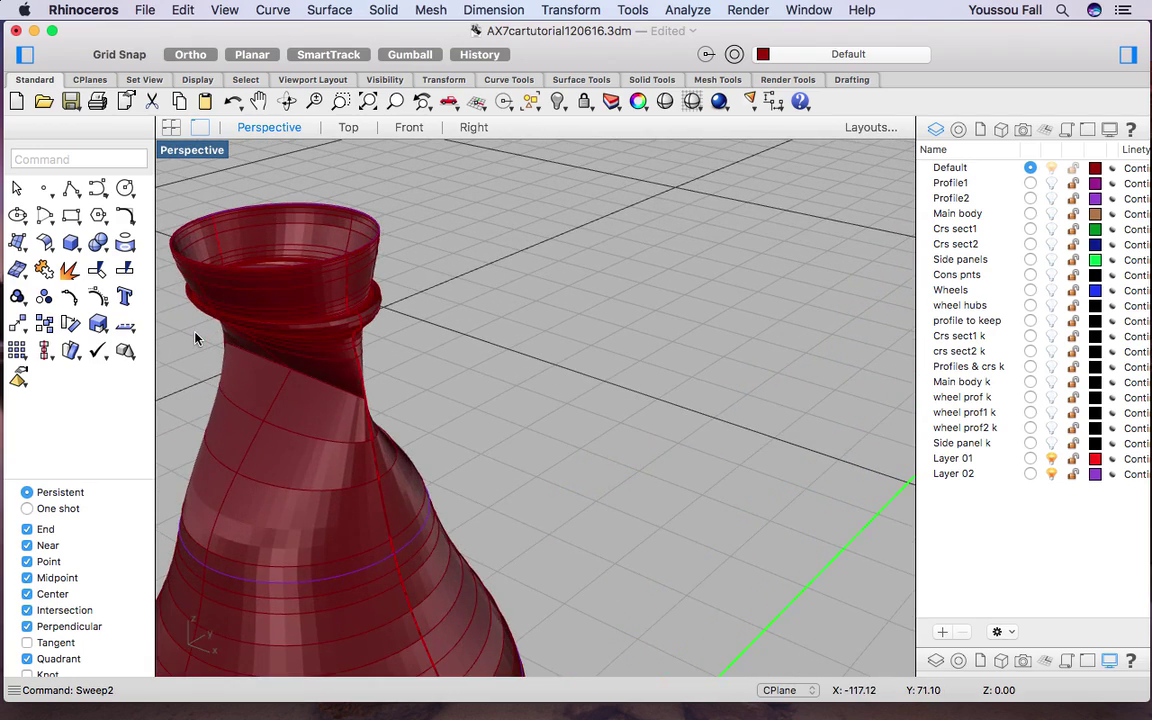
scroll(196, 338, "up", 3)
scroll(378, 402, "down", 5)
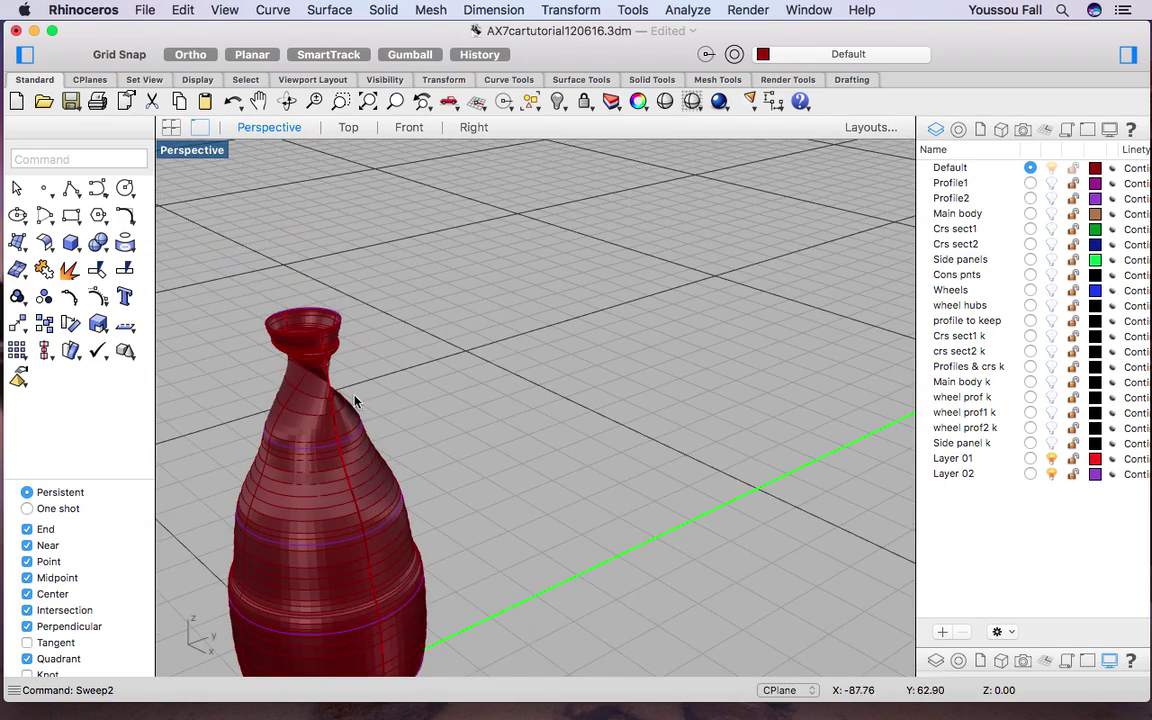
scroll(229, 375, "right", 5)
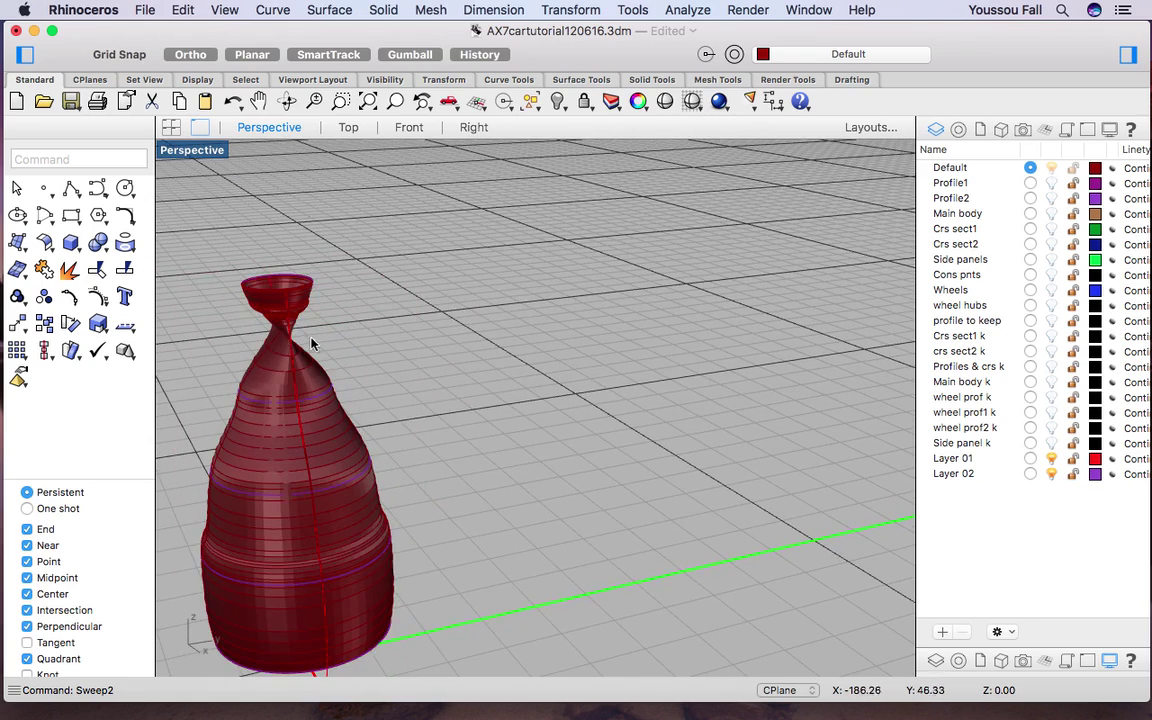
key("super+z")
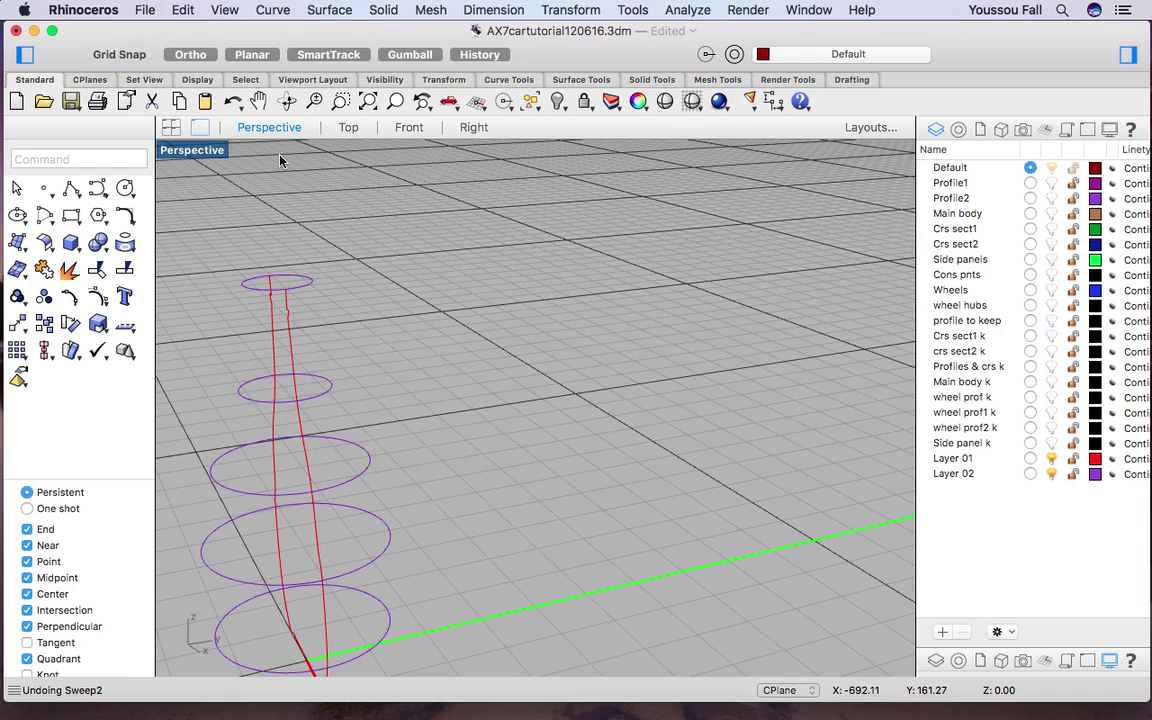
Restart the two-rail sweep and select the bottle's two mirrored profile curves as the rails.
key("Return")
scroll(291, 404, "up", 10)
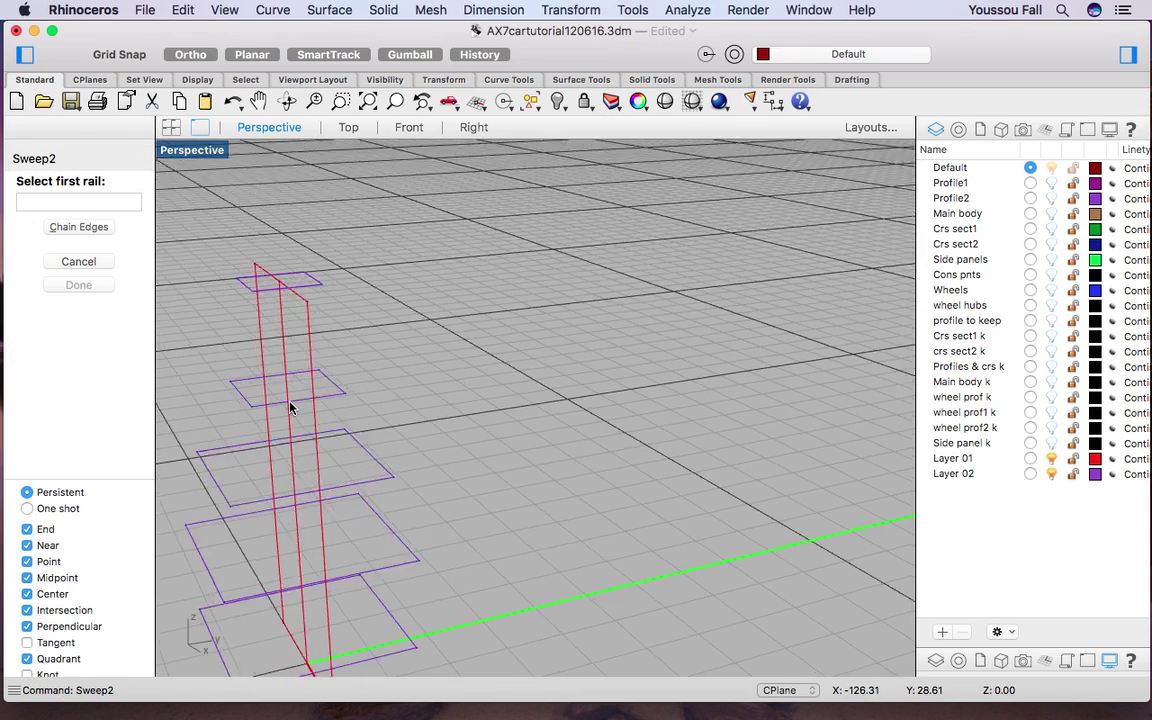
left_click(400, 338)
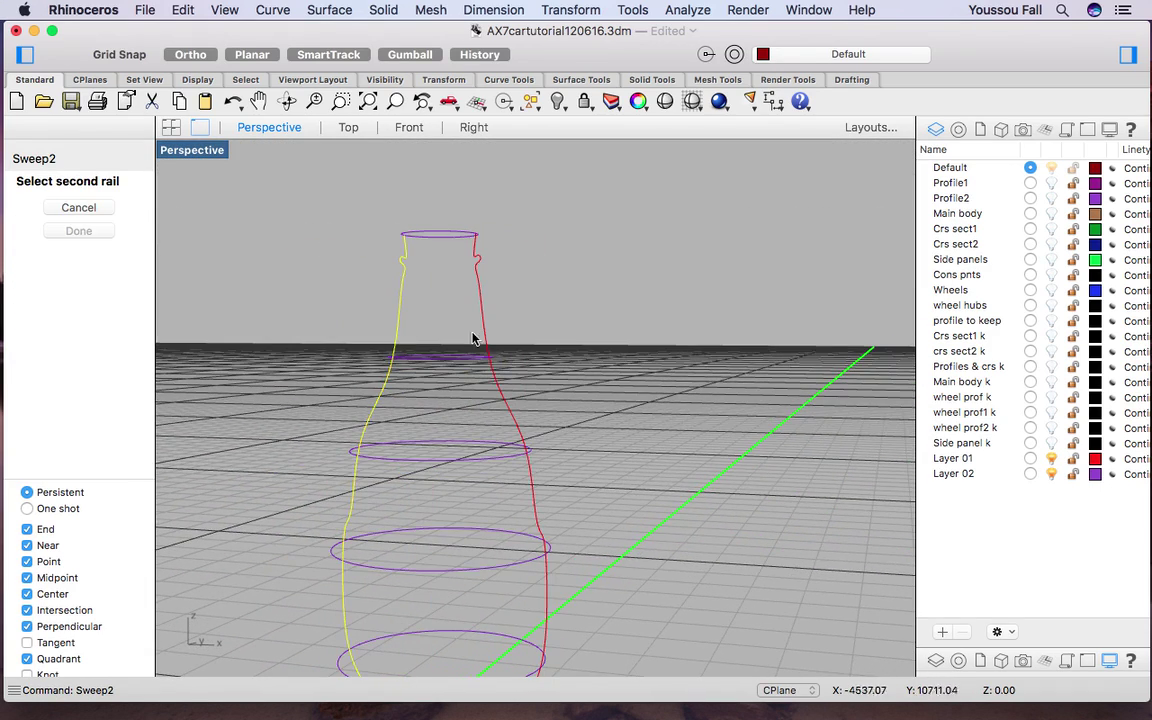
left_click(483, 334)
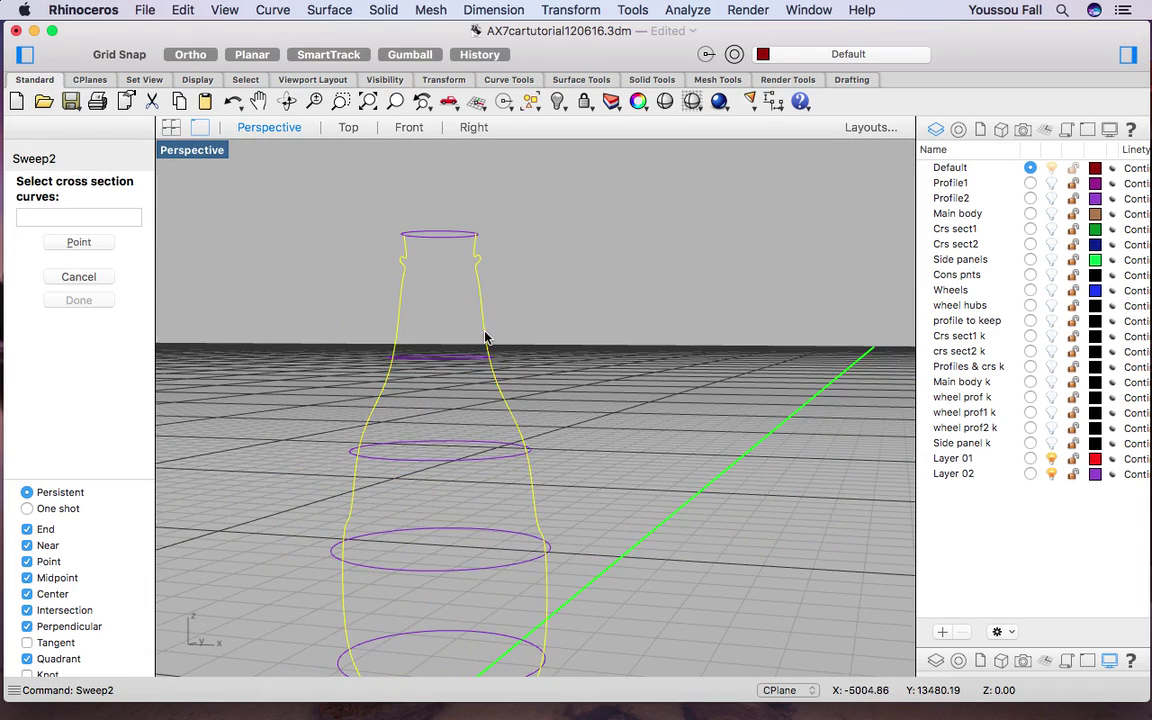
Select the five circles from the bottle's base up to its mouth as cross sections and accept the selection.
left_click(405, 633)
left_click(433, 572)
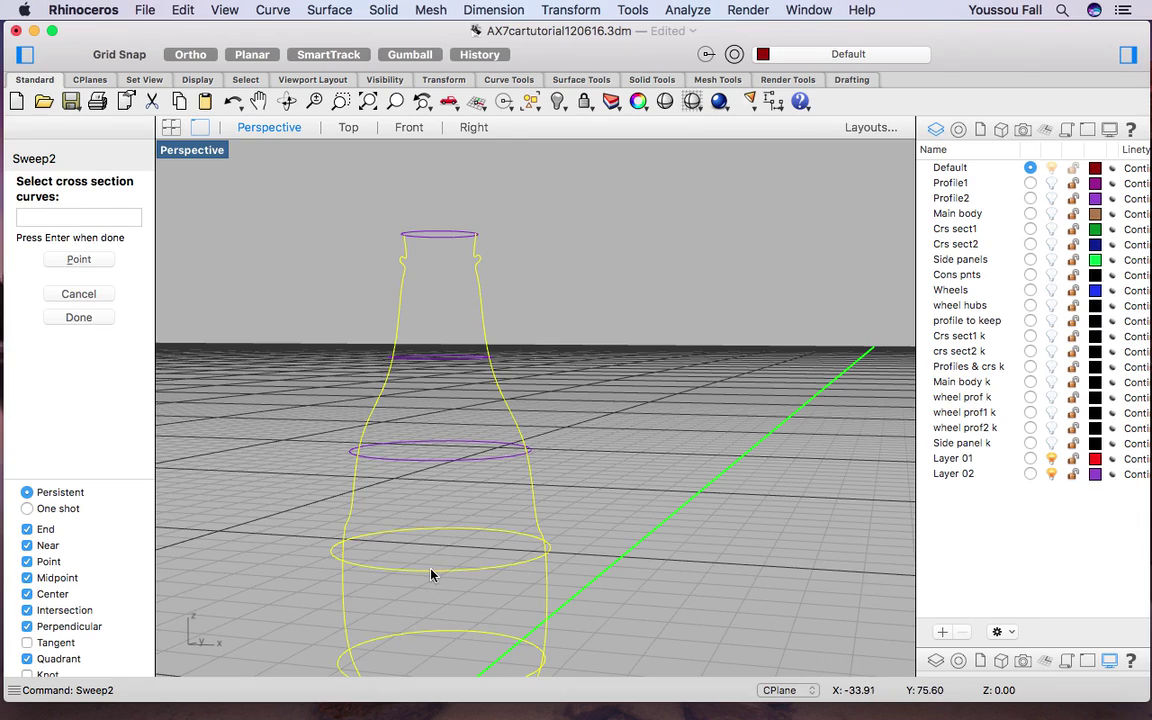
left_click(409, 461)
left_click(420, 362)
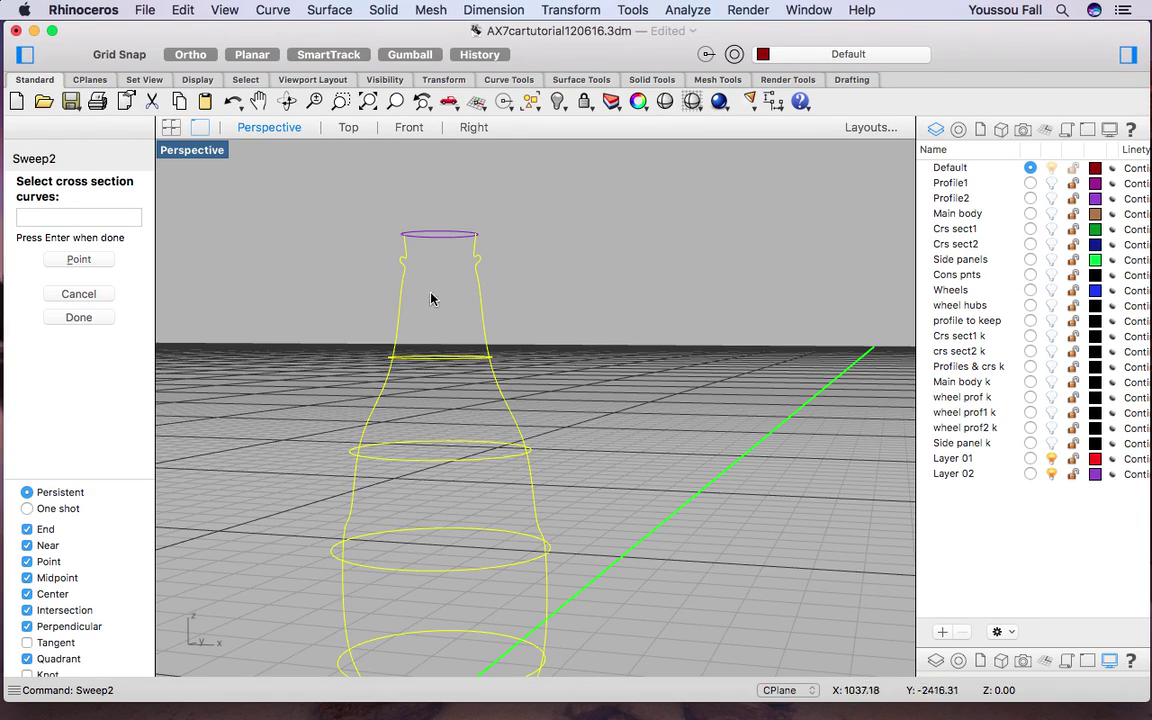
left_click(437, 240)
key("Return")
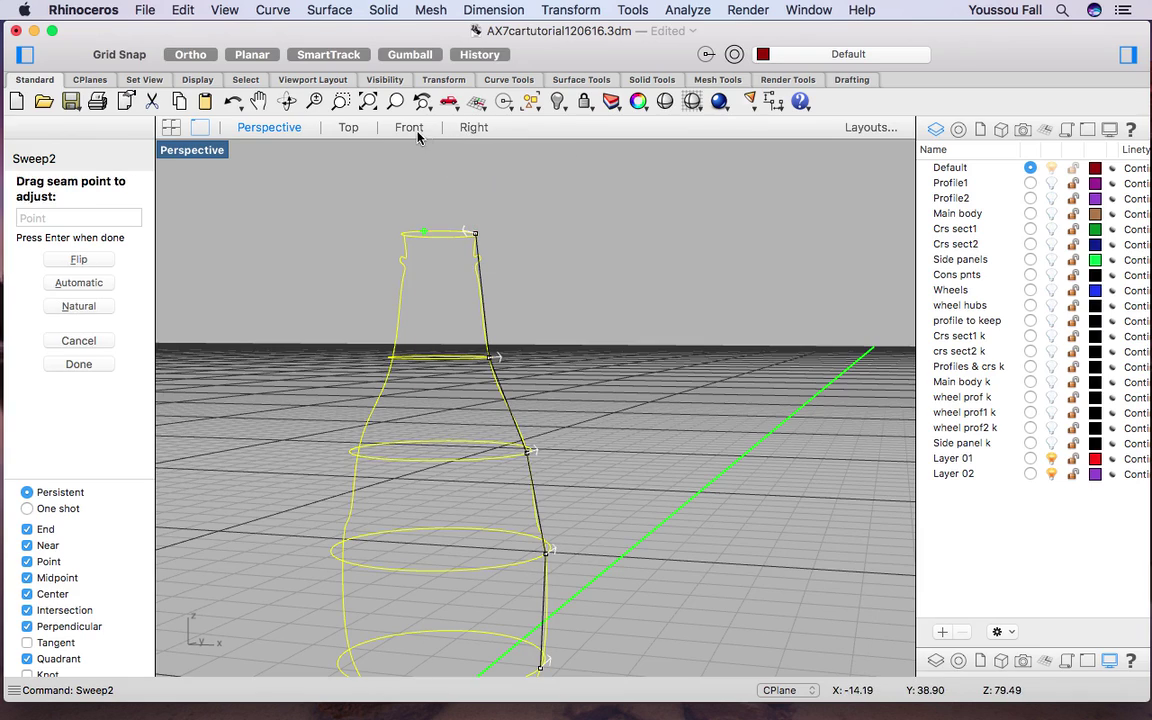
Flip the topmost circle's seam direction to match the other circles, and check the seam alignment in the Right, Front and Top views.
left_click(472, 128)
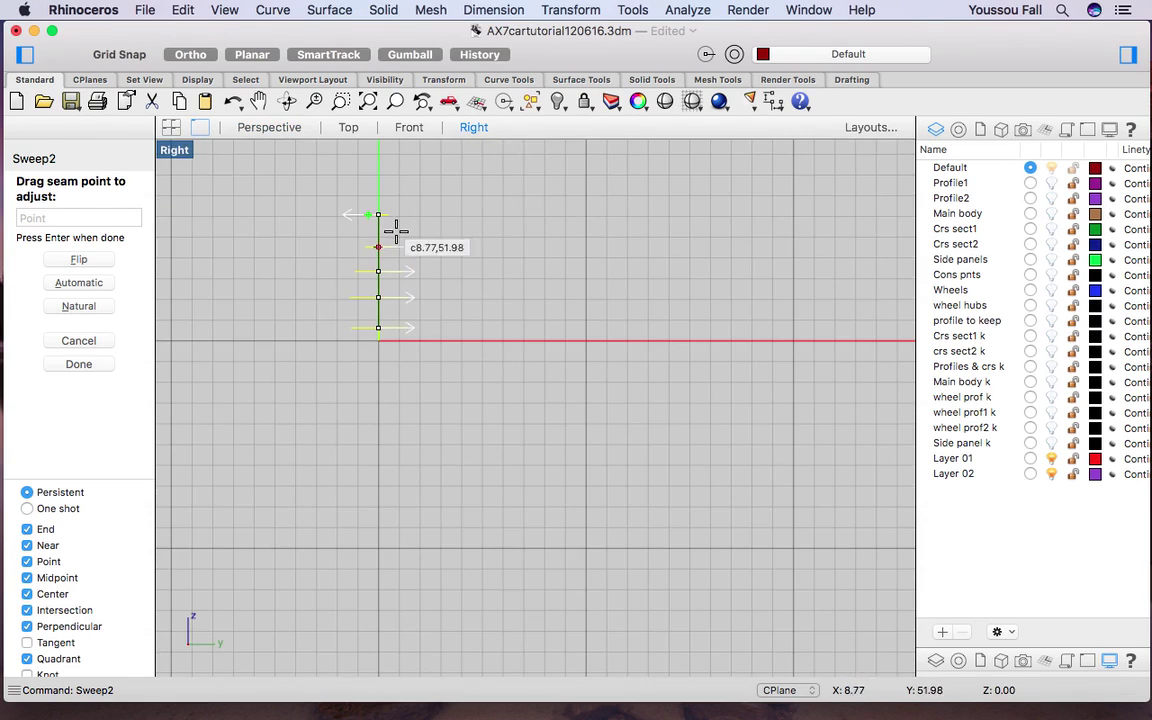
scroll(378, 240, "up", 3)
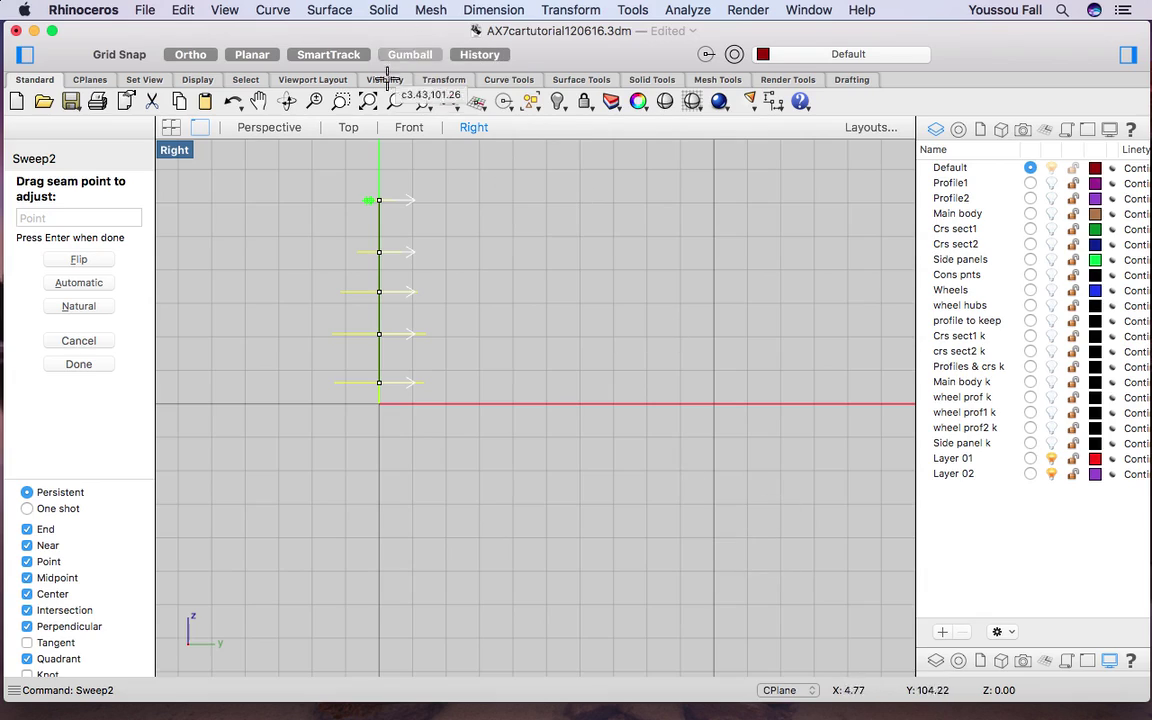
left_click(380, 383)
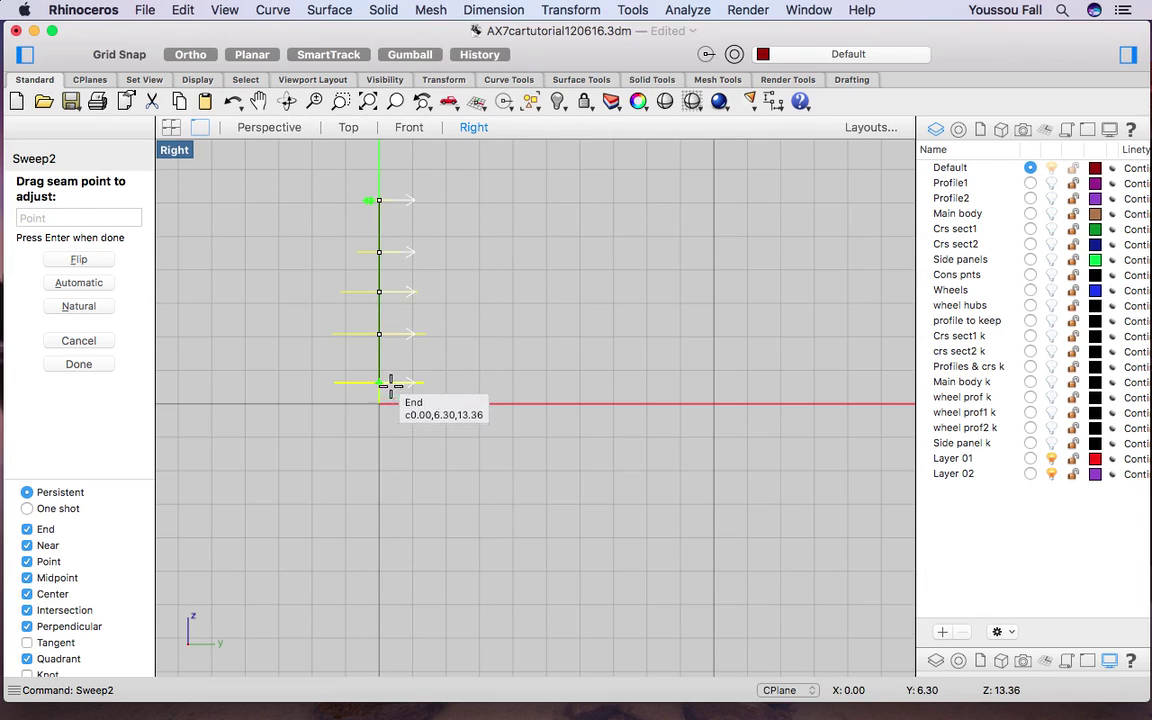
left_click(407, 127)
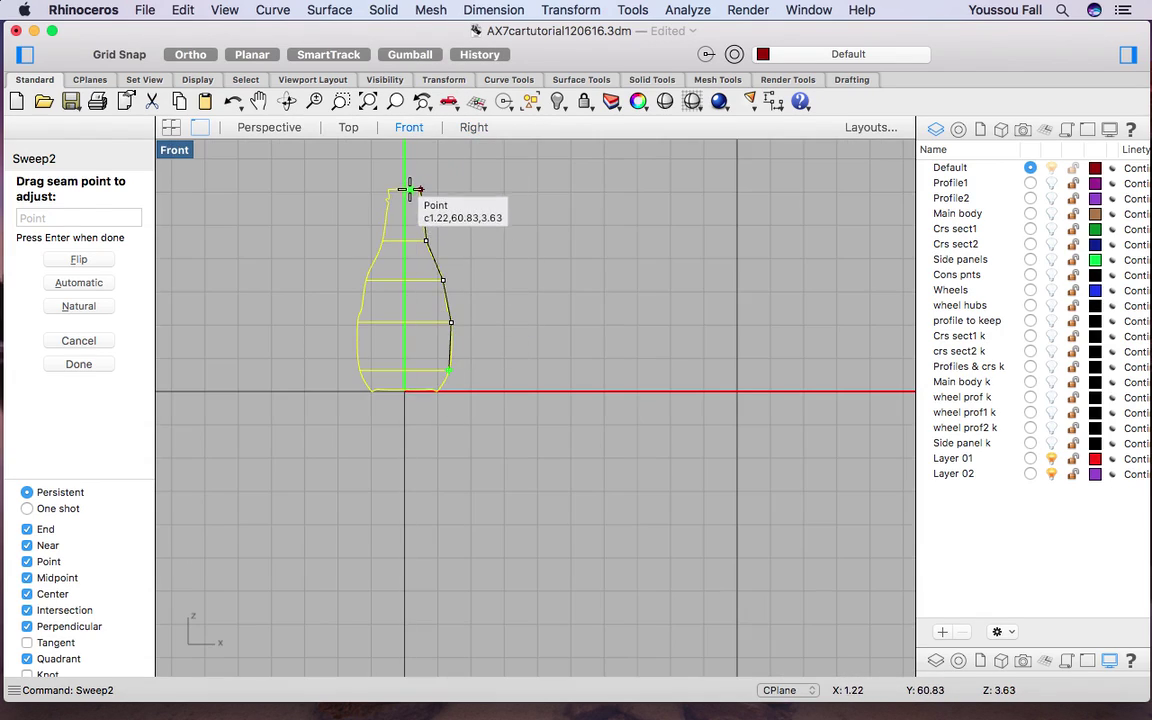
left_click(353, 128)
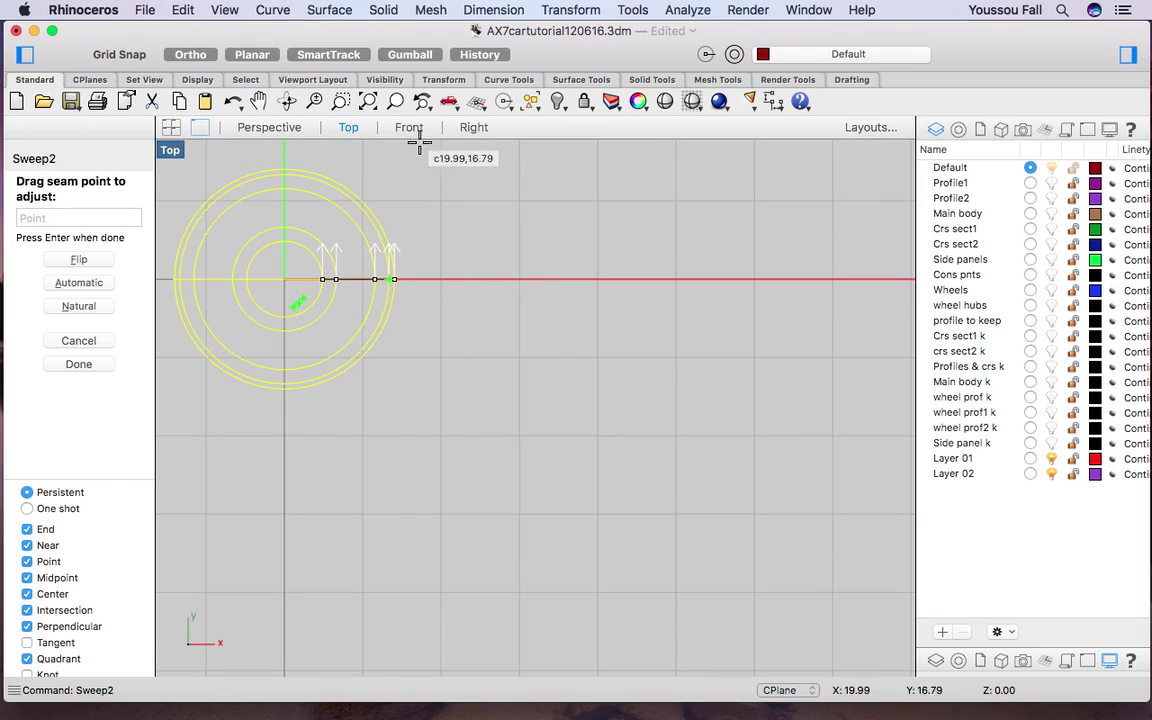
left_click(275, 127)
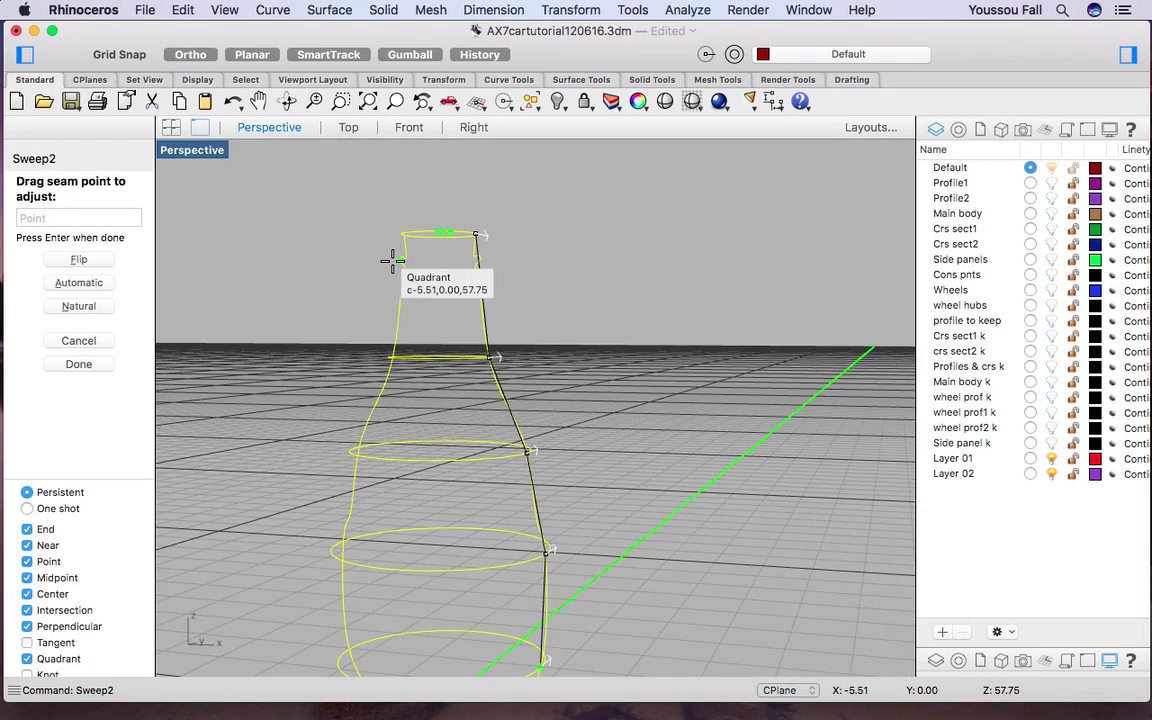
Accept the matched seams and create the two-rail sweep with the cross sections set to Do not simplify.
scroll(424, 290, "down", 5)
key("Return")
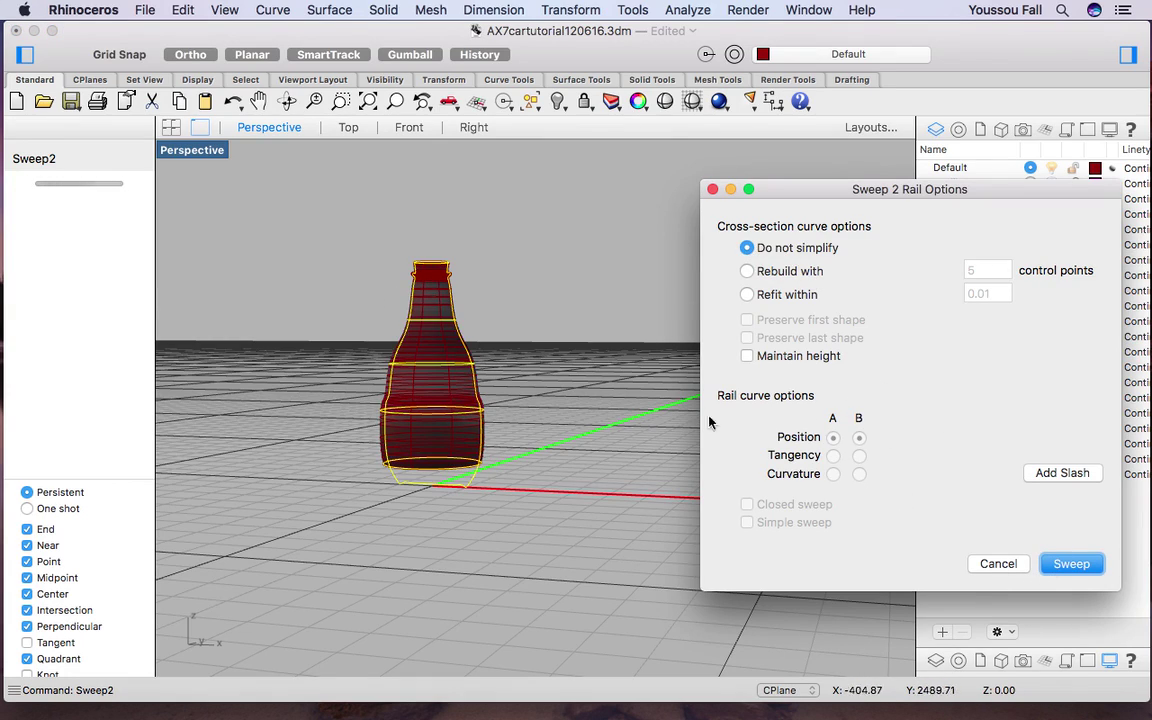
left_click(1071, 565)
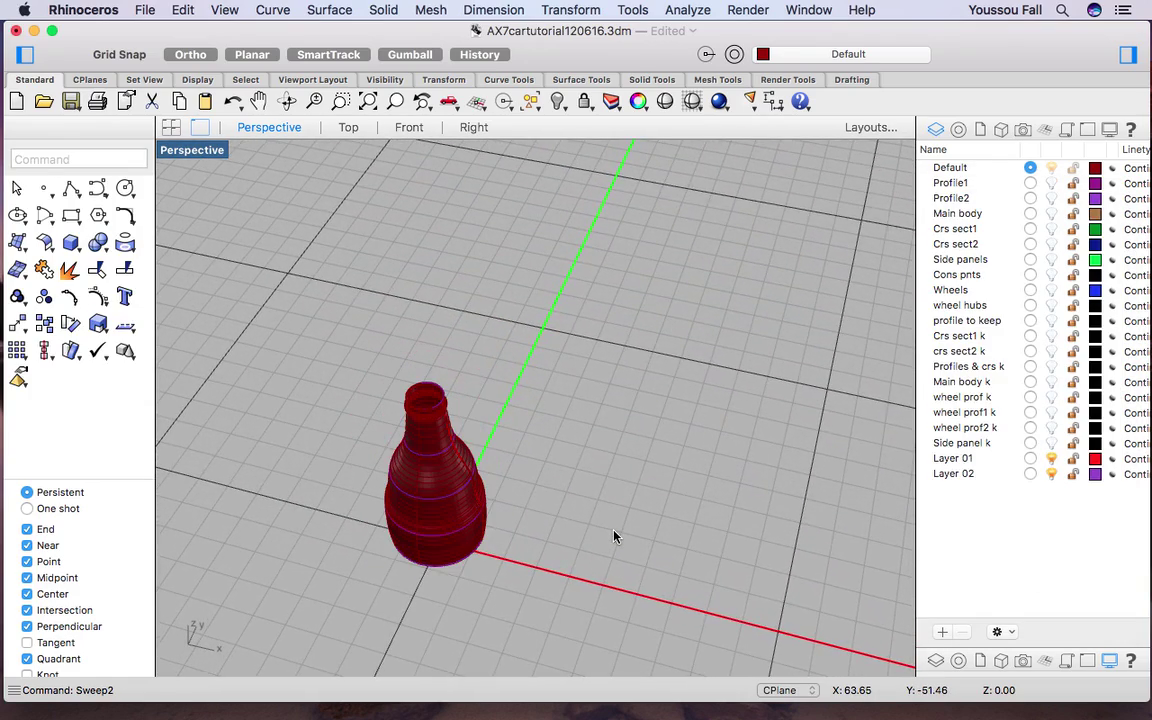
Examine the swept bottle from above and at its base, and undo the sweep.
scroll(614, 535, "up", 5)
scroll(614, 535, "down", 5)
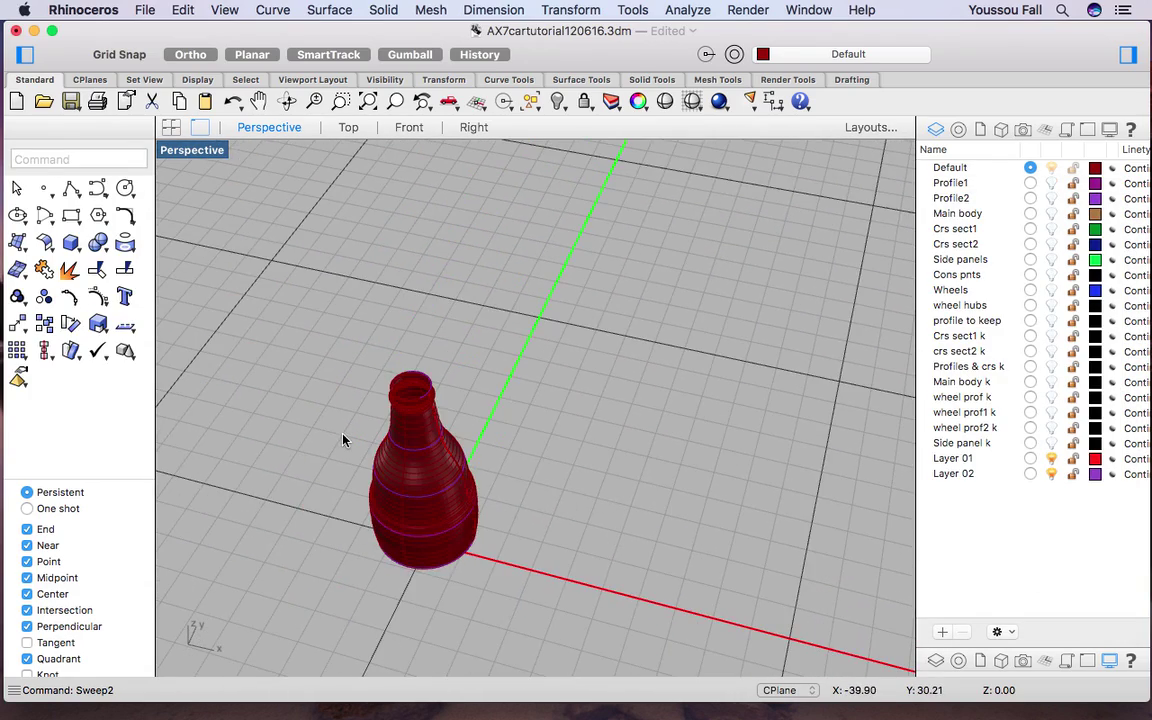
mouse_move(344, 440)
right_mouse_down()
mouse_move(298, 425)
mouse_move(342, 440)
mouse_move(391, 407)
right_mouse_up()
scroll(298, 424, "up", 3)
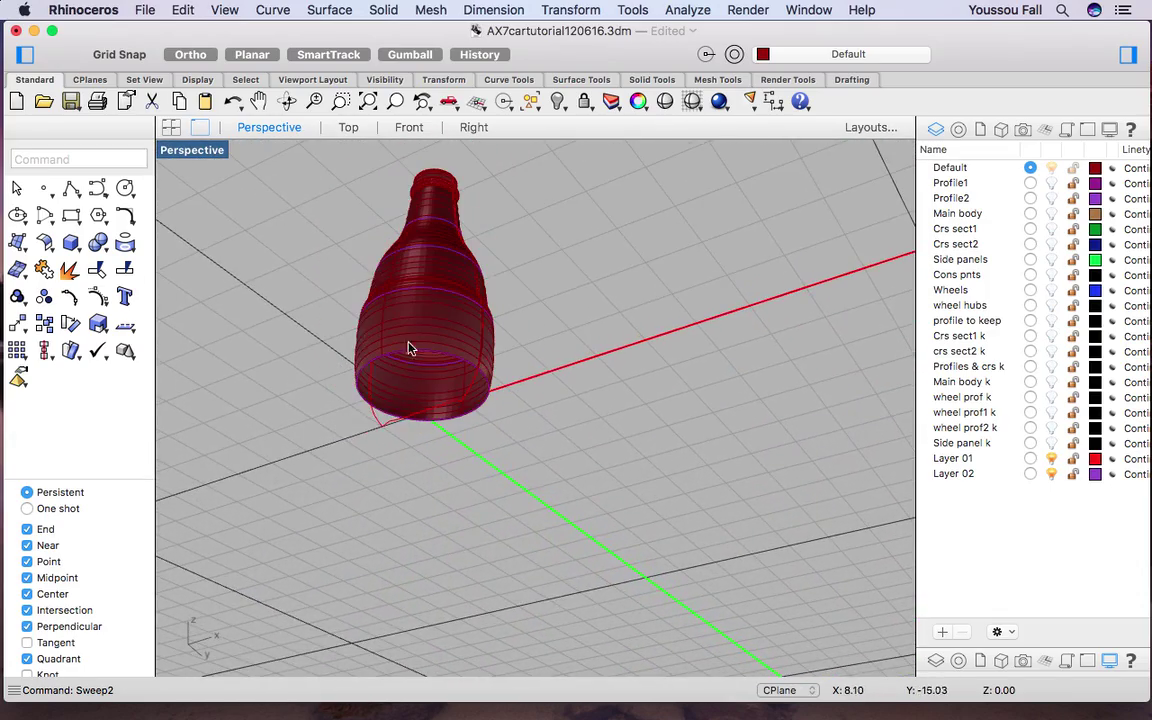
scroll(408, 327, "up", 2)
right_click_drag(408, 327, 408, 327)
key("super+z")
Run Sweep2 again and pick both profile curves of the bottle as rails.
key("Return")
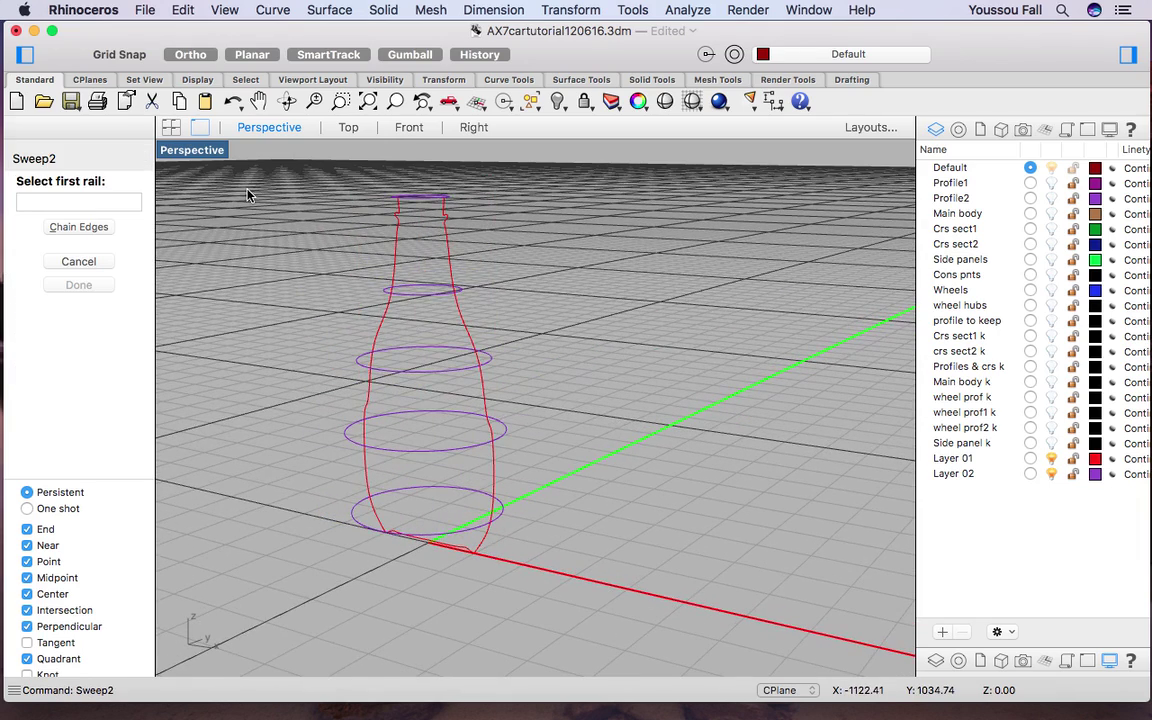
left_click(387, 330)
left_click(468, 327)
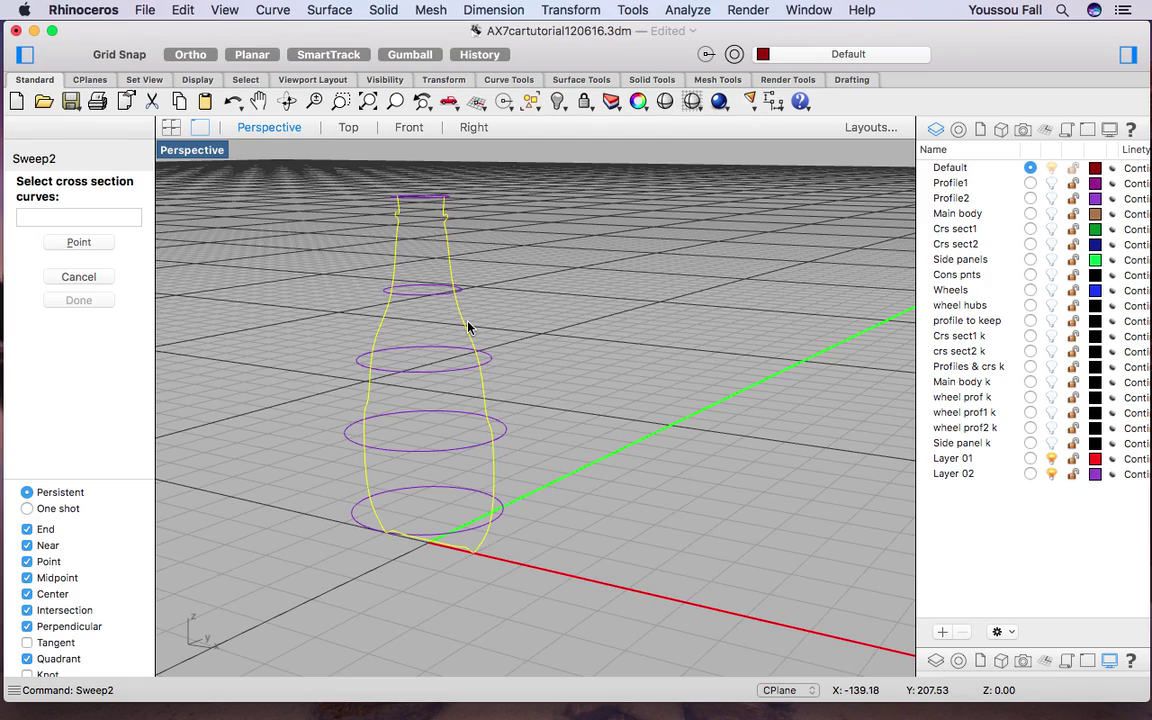
Add a point cross section at 0.00,0.00,0.50, where the two rails meet under the bottle's base.
left_click(78, 244)
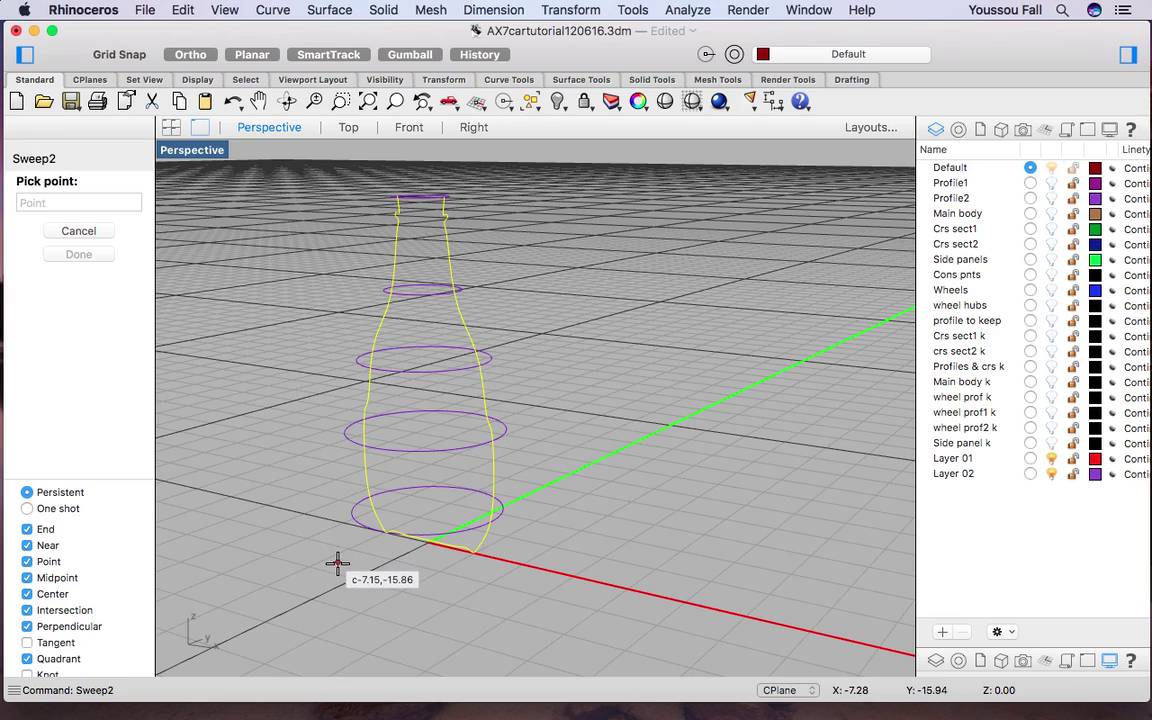
scroll(337, 563, "up", 2)
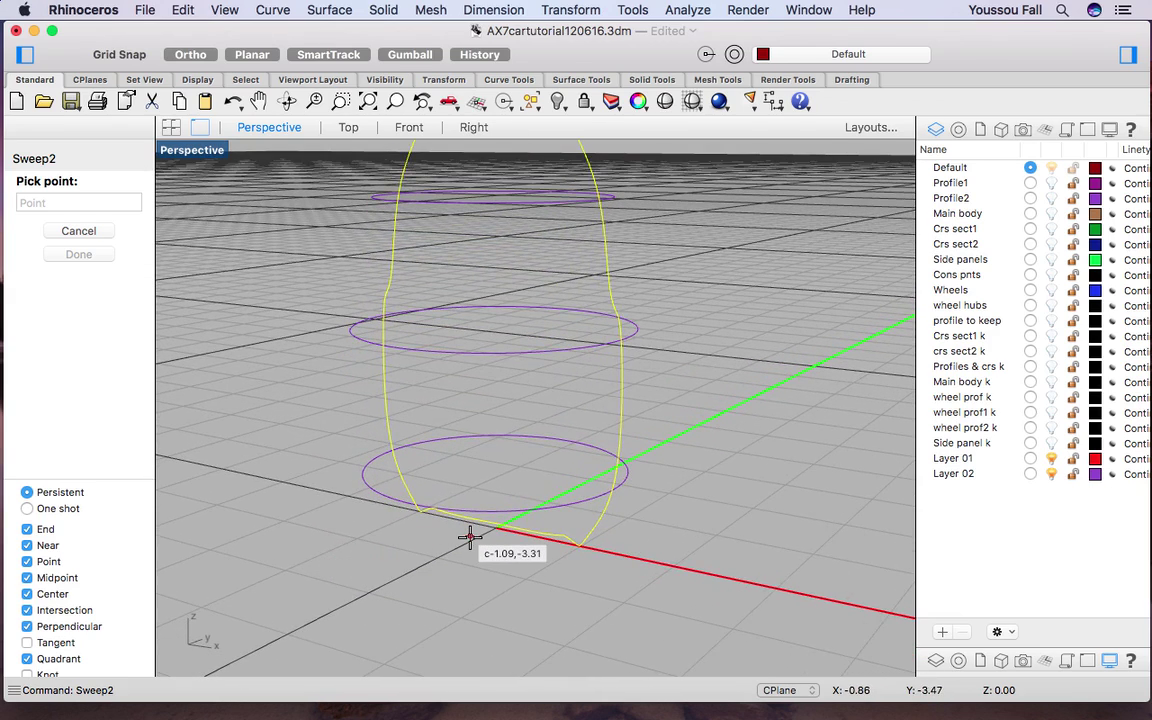
scroll(470, 537, "up", 3)
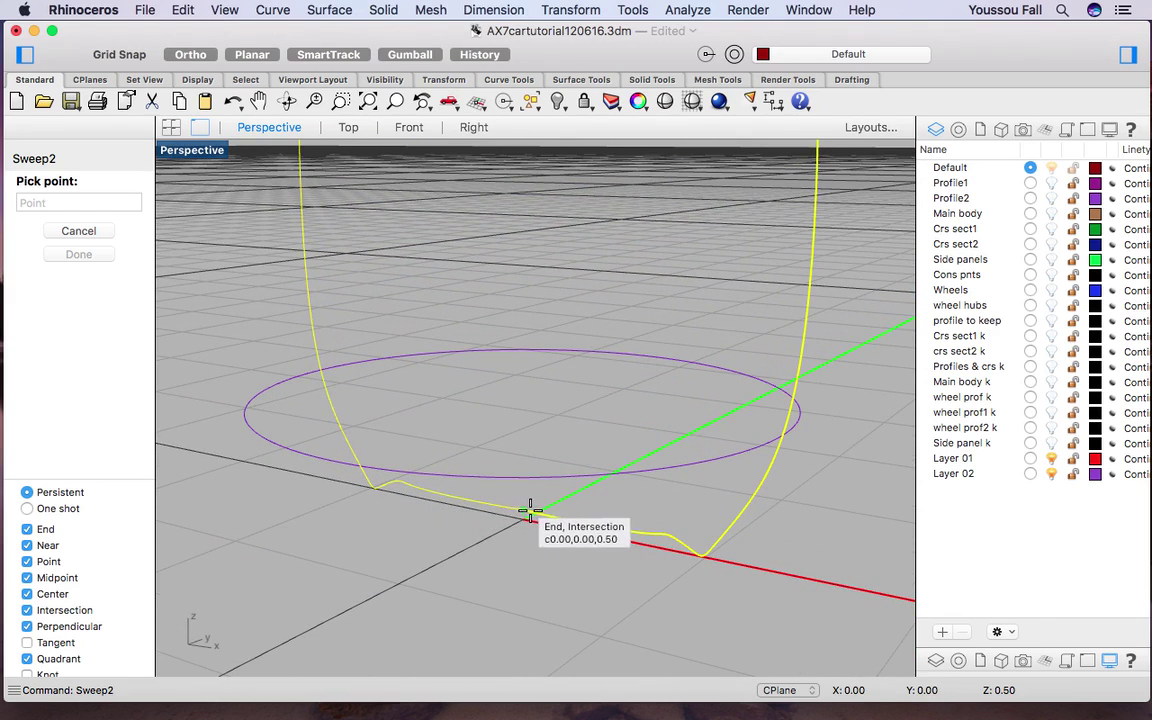
scroll(514, 514, "up", 3)
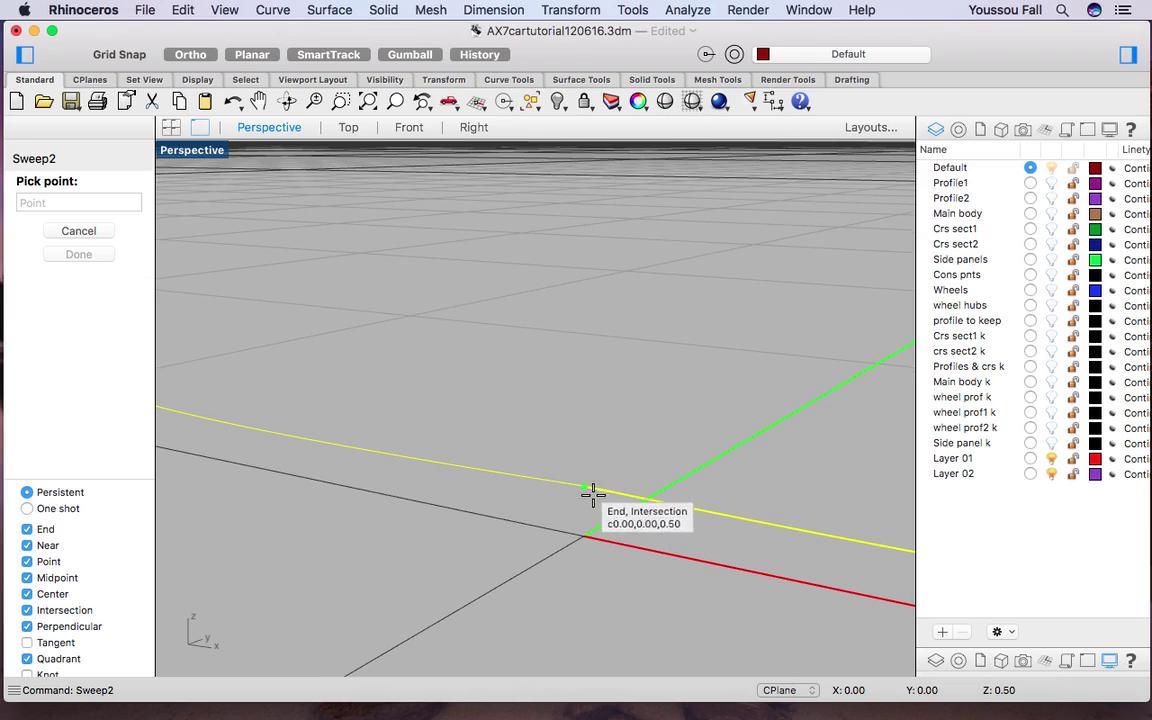
scroll(588, 488, "down", 5)
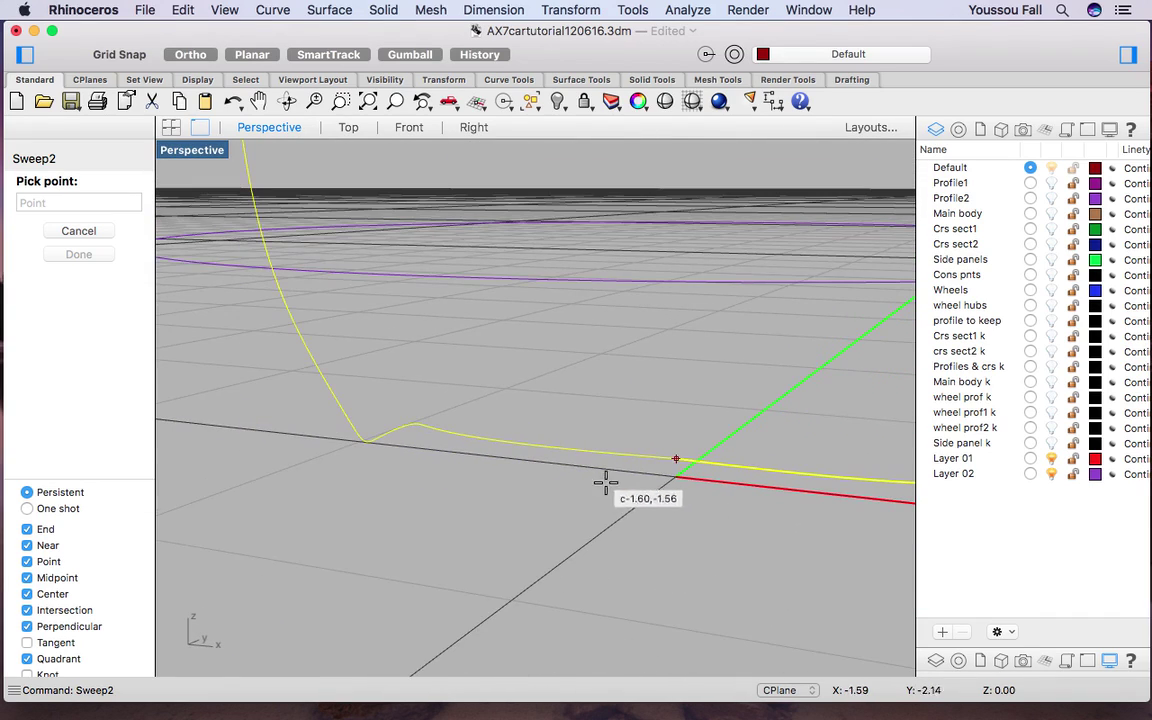
left_click(679, 460)
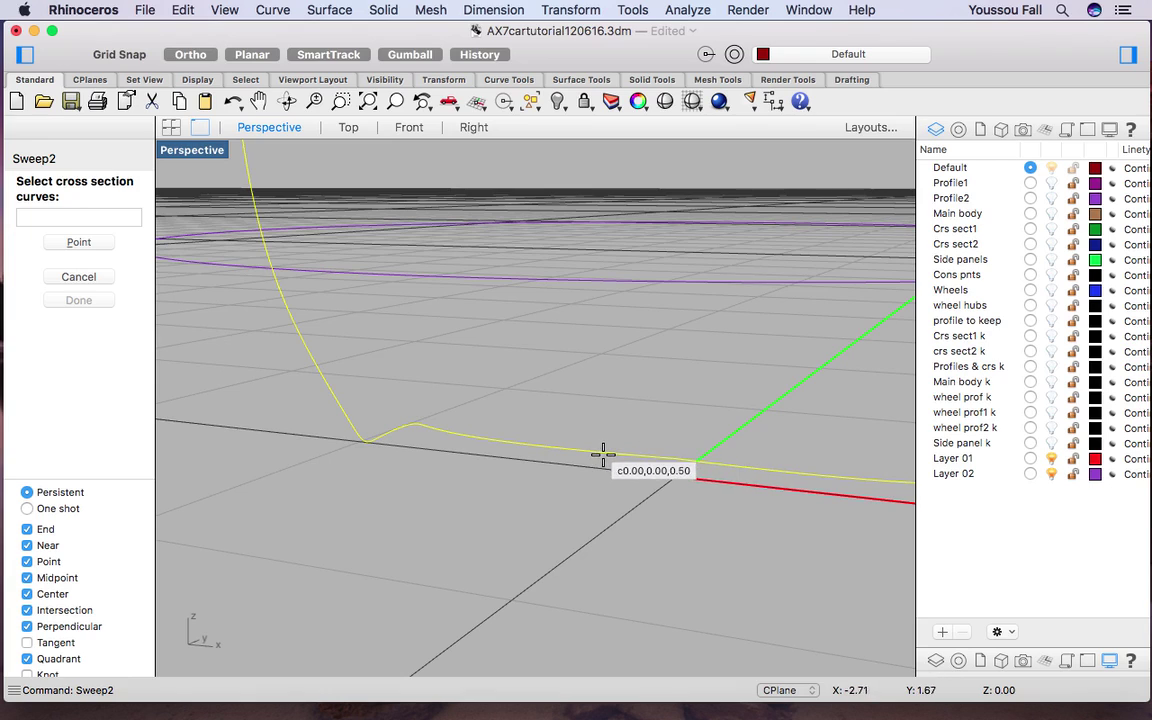
scroll(603, 455, "down", 5)
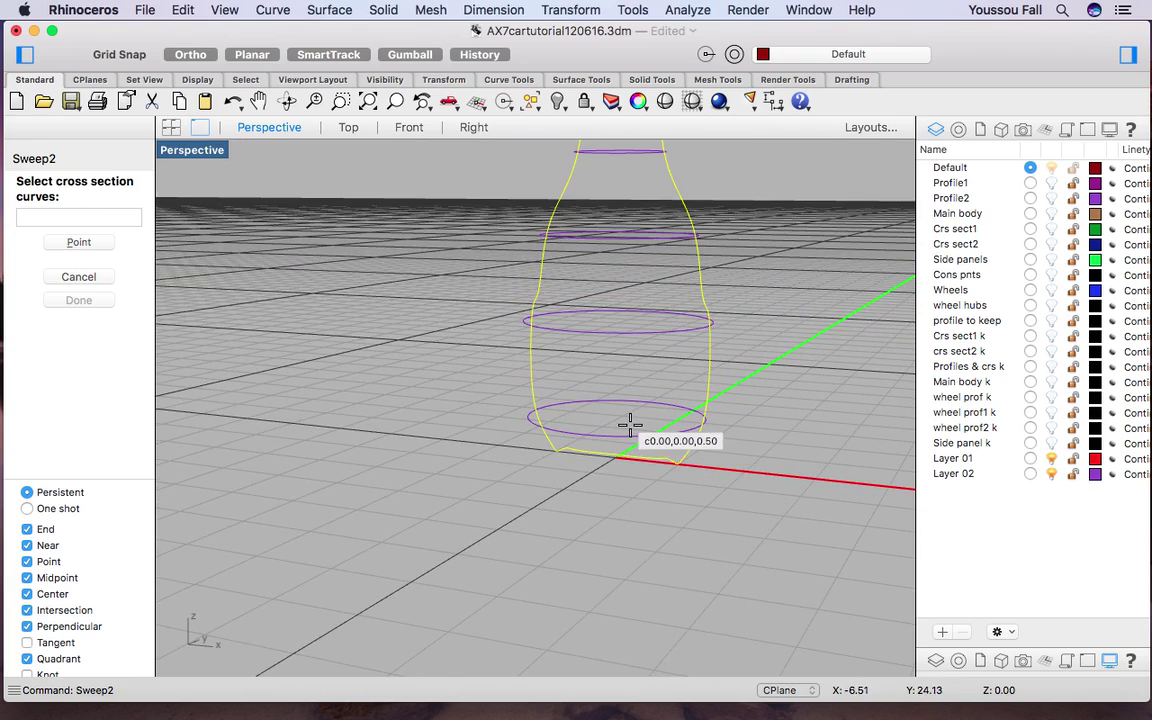
Add the five circles from the lowest to the bottle's mouth as further cross sections and accept them.
left_click(621, 434)
left_click(621, 324)
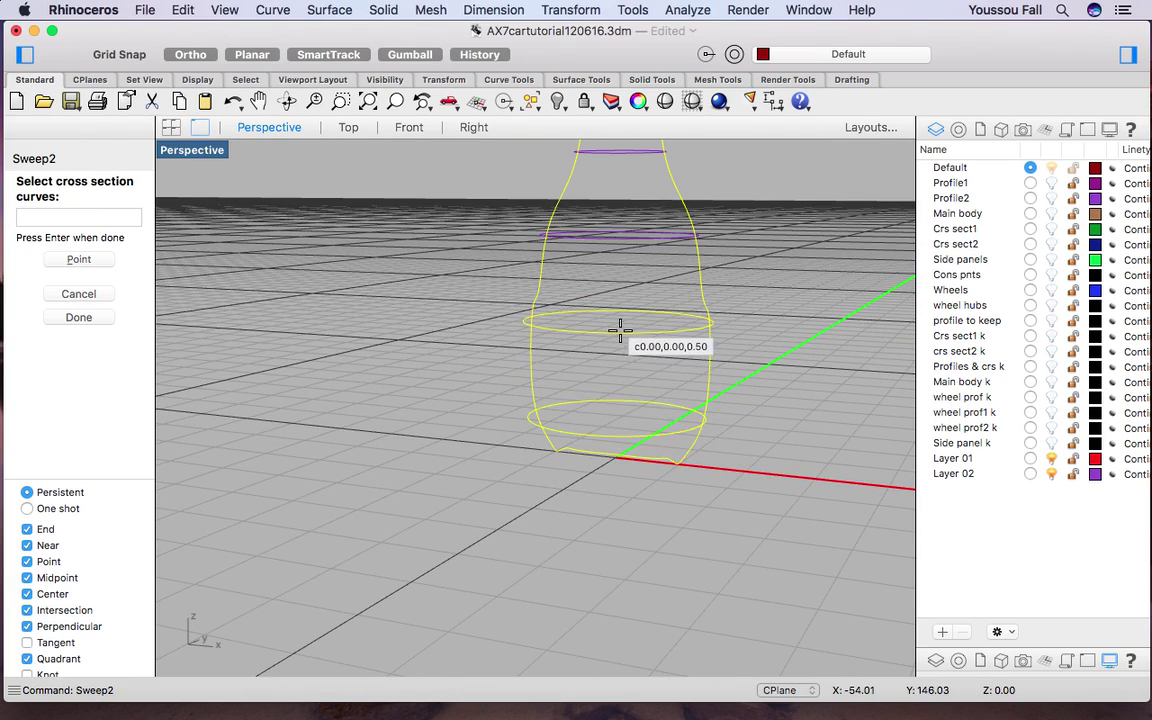
scroll(620, 329, "down", 3)
left_click(621, 286)
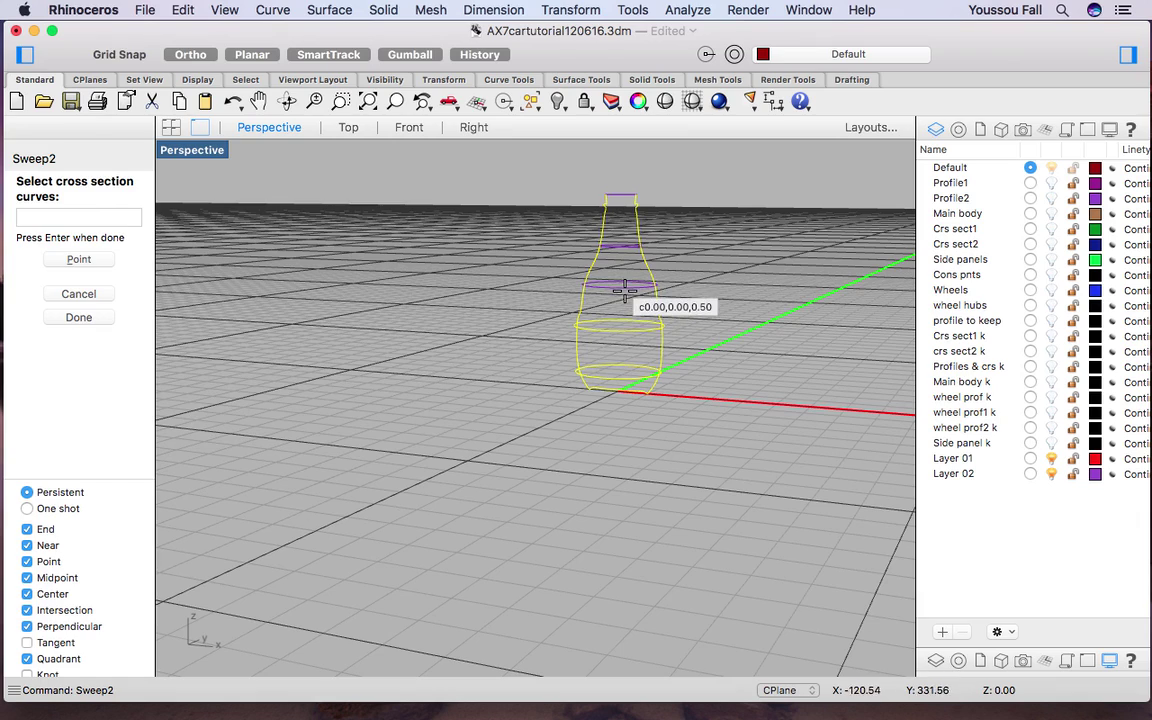
left_click(619, 245)
left_click(621, 195)
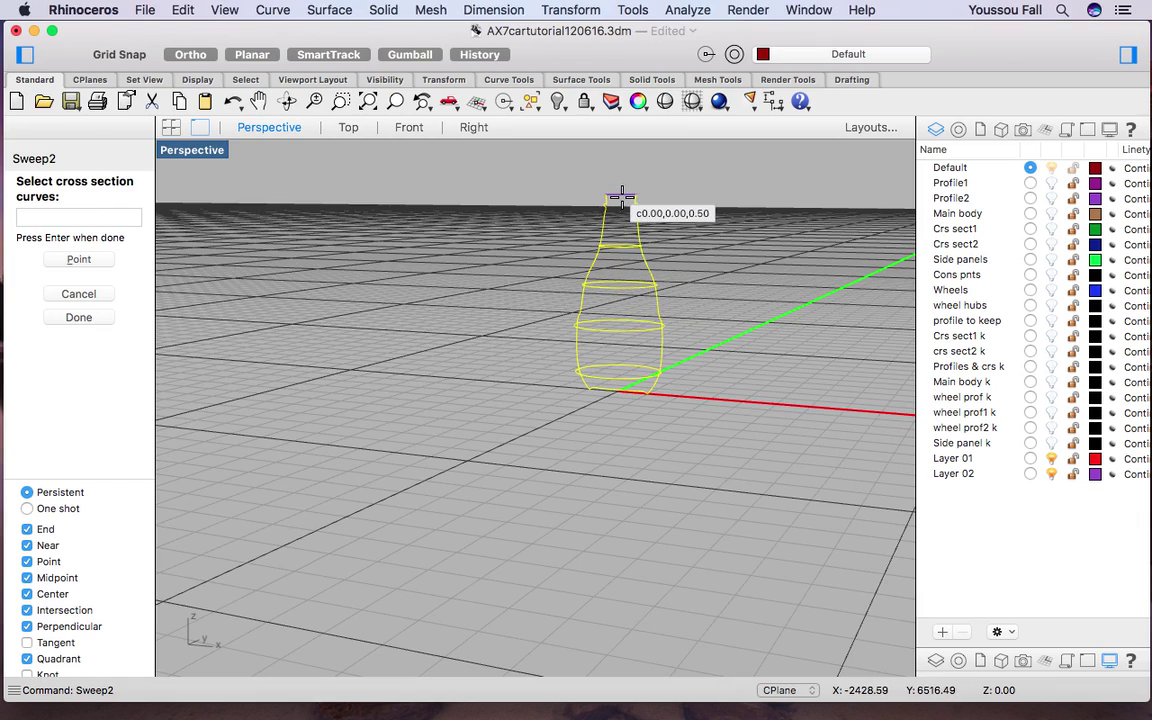
key("Return")
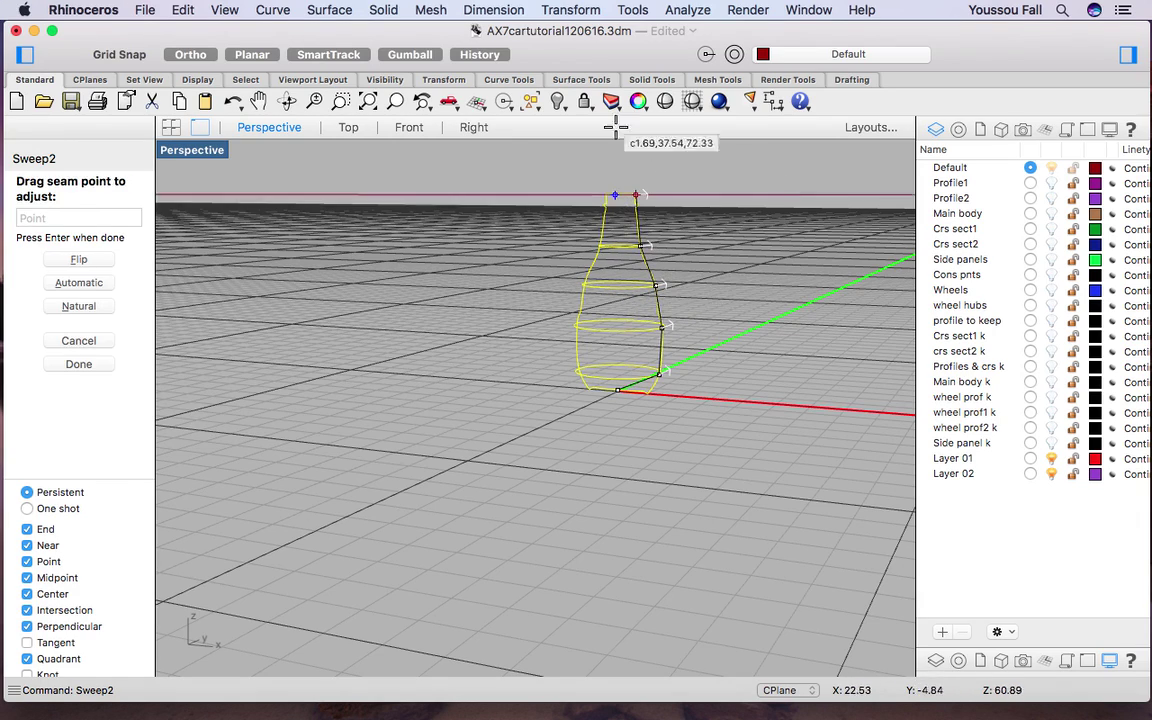
Check the seam points and directions in the Right, Front and Top views, and return to Perspective.
left_click(473, 130)
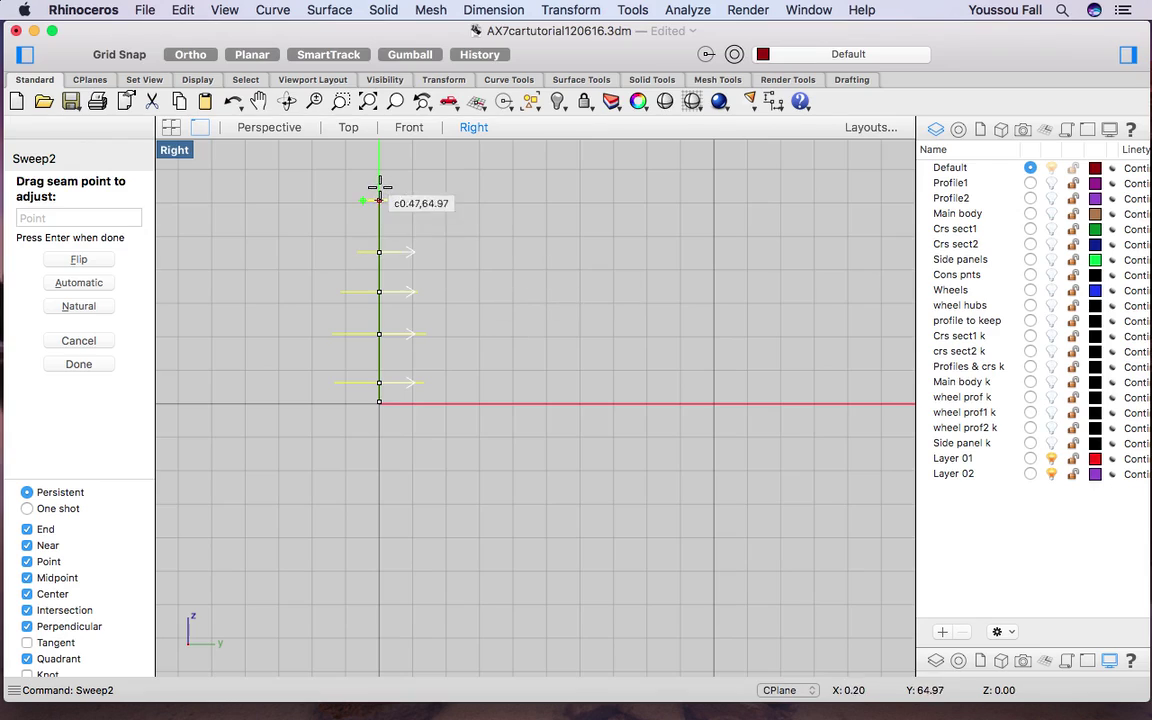
left_click(406, 129)
left_click(349, 128)
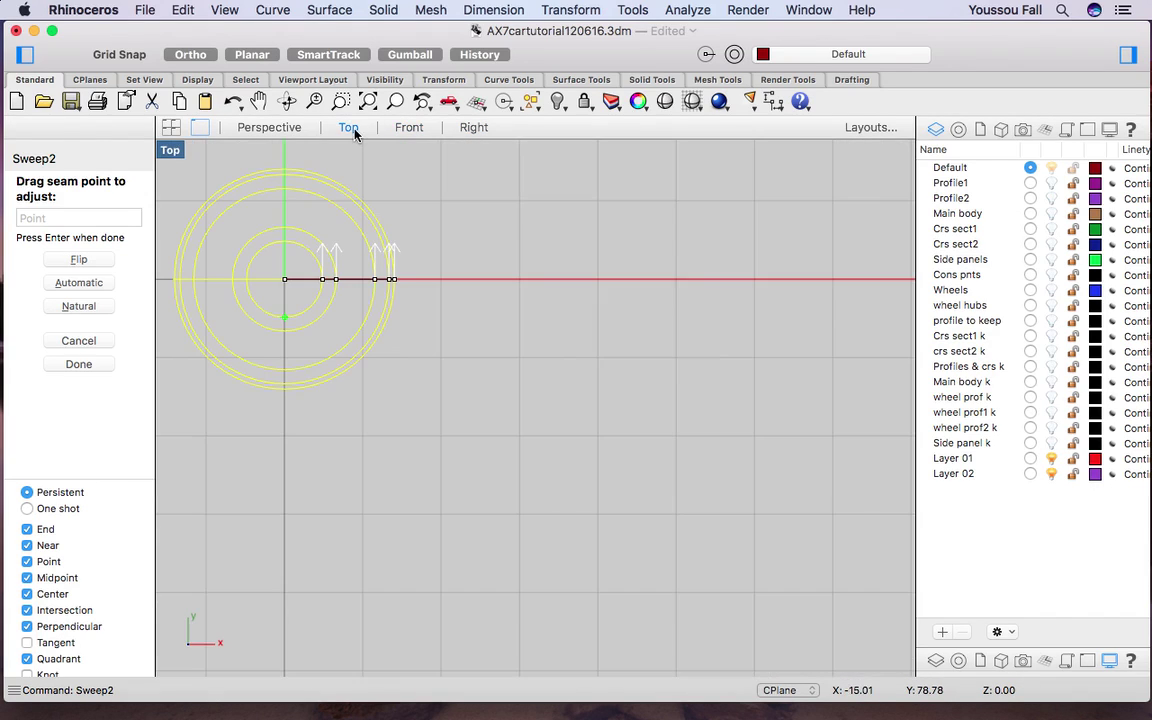
scroll(566, 309, "down", 3)
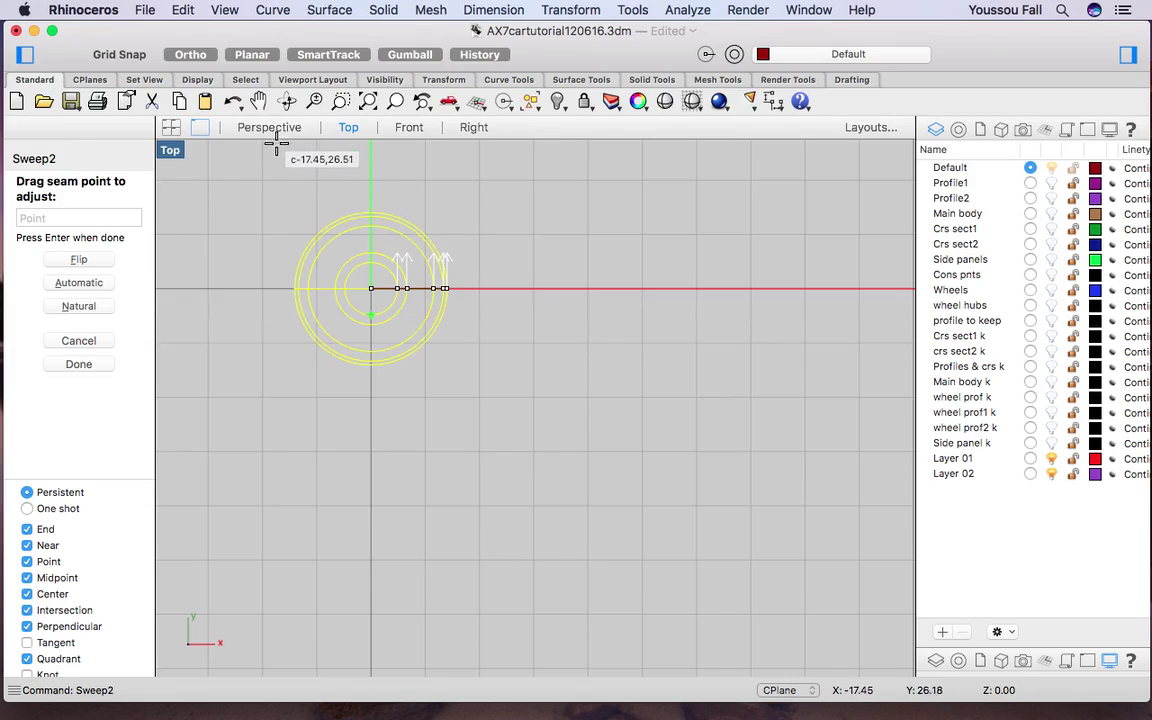
left_click(270, 128)
Accept the seams and create the closed-base bottle surface with the Do not simplify option.
key("Return")
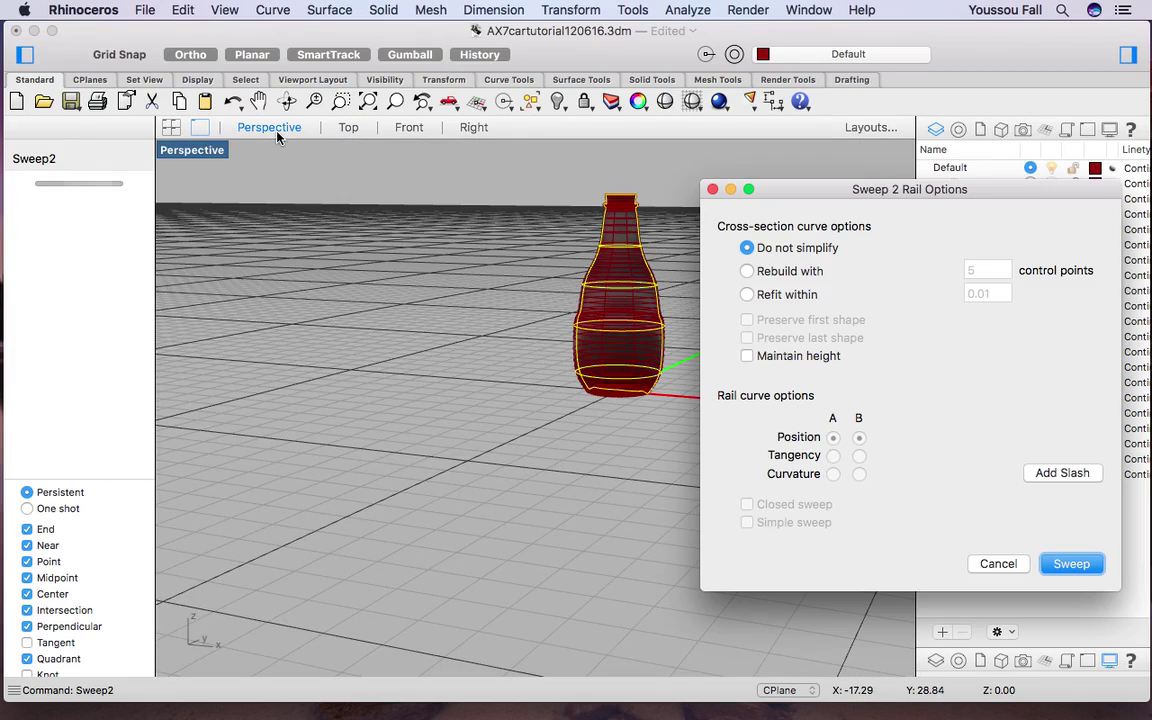
left_click(1073, 565)
scroll(627, 234, "up", 10)
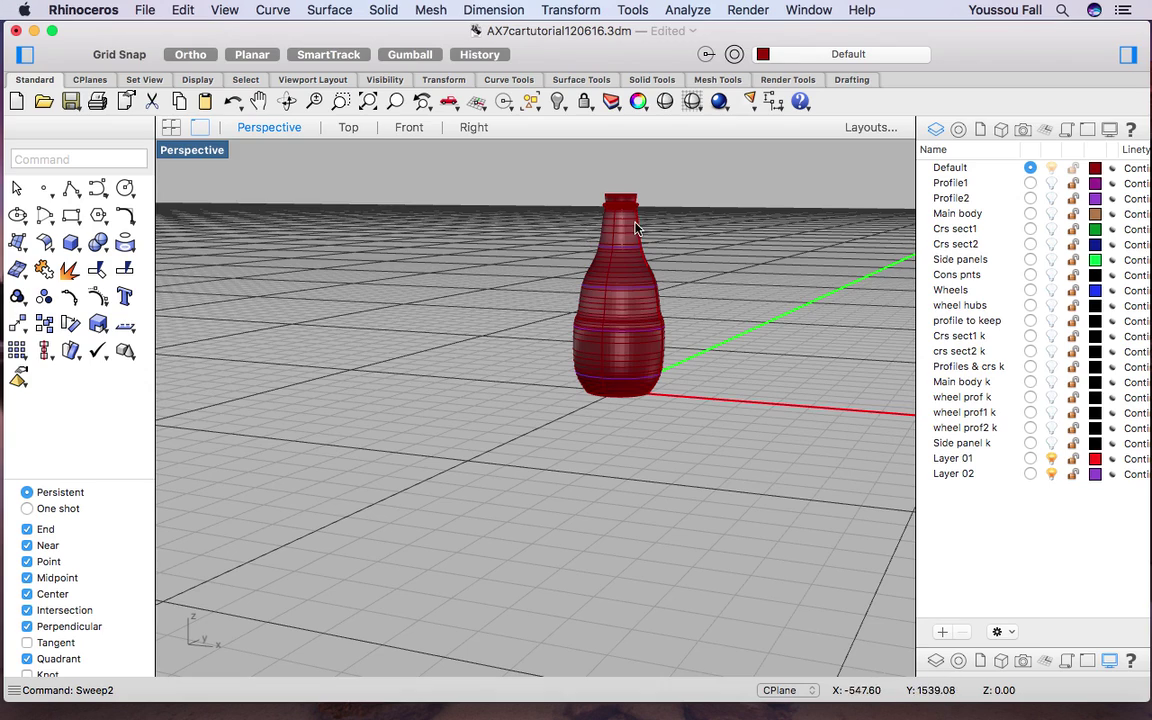
scroll(627, 234, "down", 8)
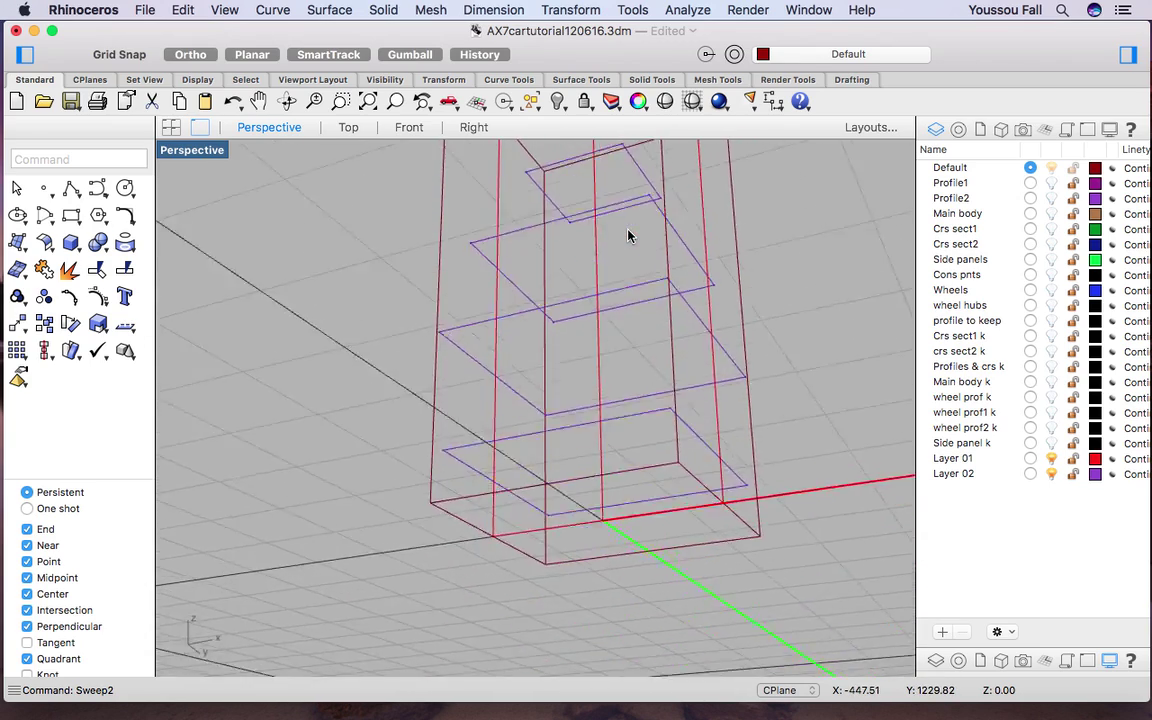
Examine the swept bottle surface in Perspective from beneath its closed base up to the mouth and around its sides.
right_click_drag(627, 234, 641, 372)
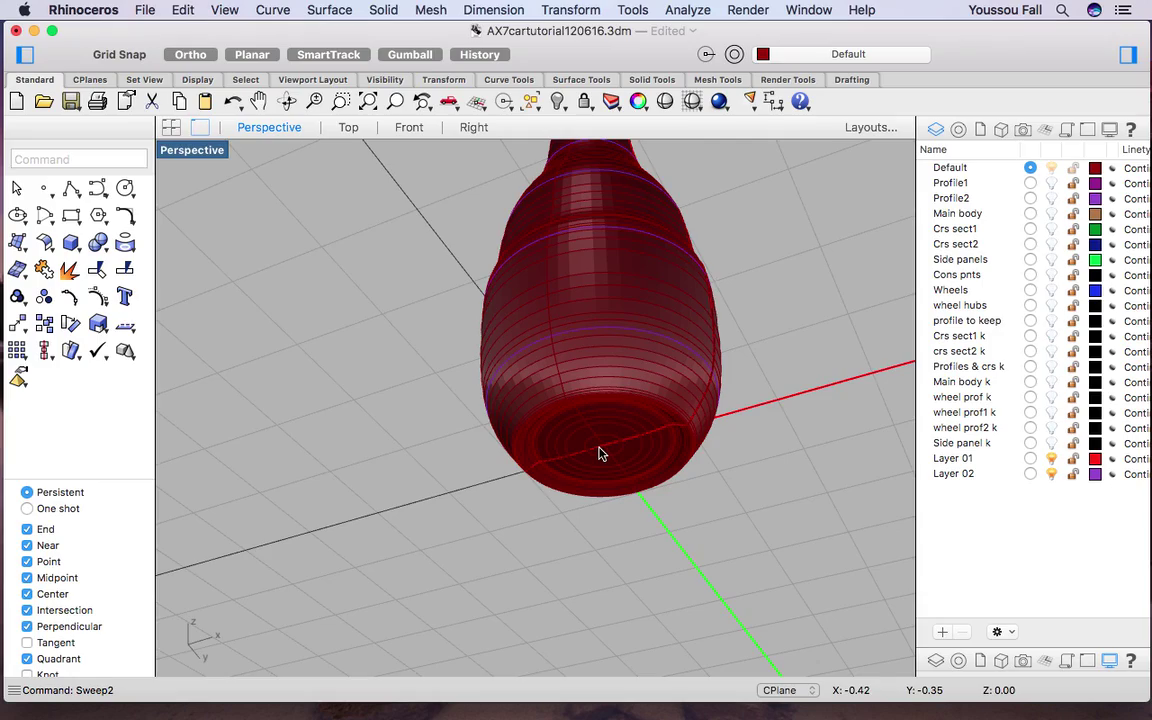
right_click_drag(581, 359, 583, 365)
scroll(581, 359, "down", 5)
scroll(583, 365, "up", 5)
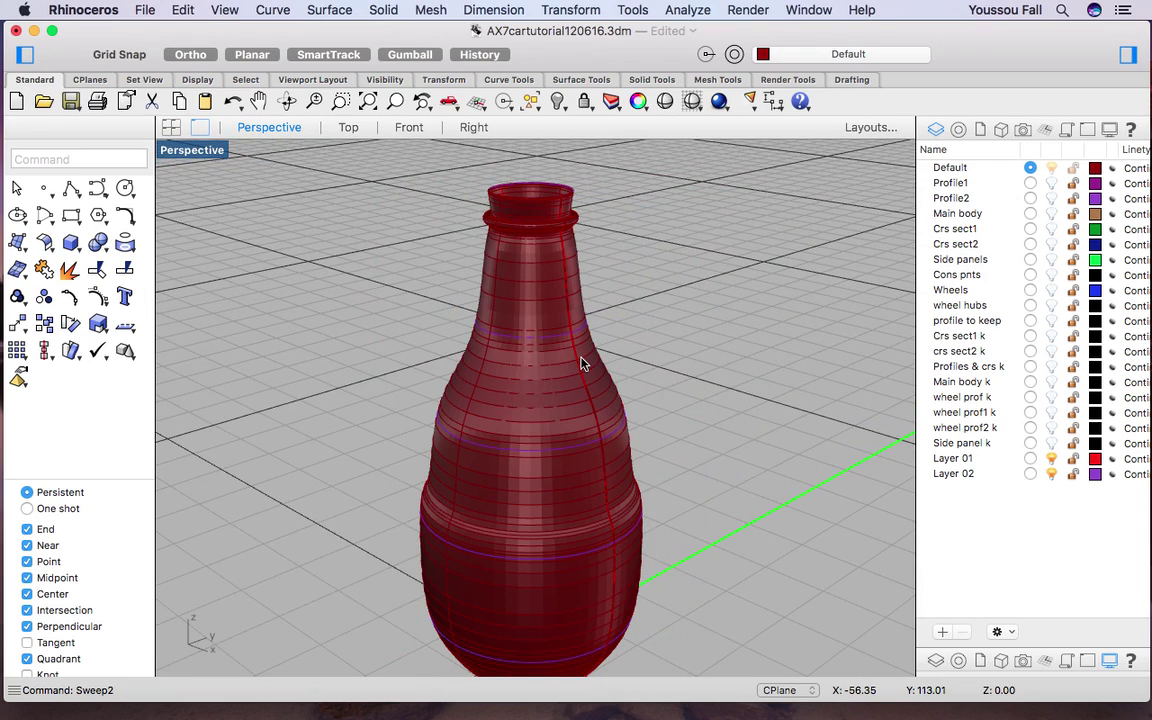
right_click_drag(583, 365, 583, 363)
scroll(582, 360, "down", 3)
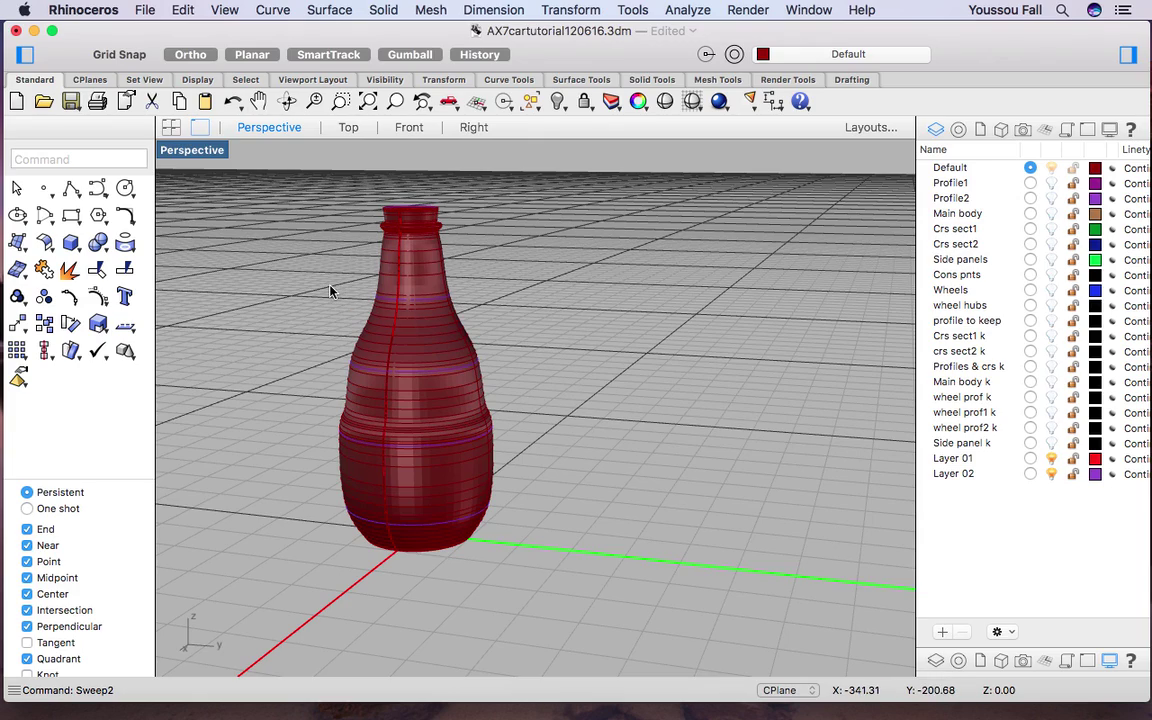
scroll(330, 291, "up", 3)
right_click_drag(330, 291, 330, 291)
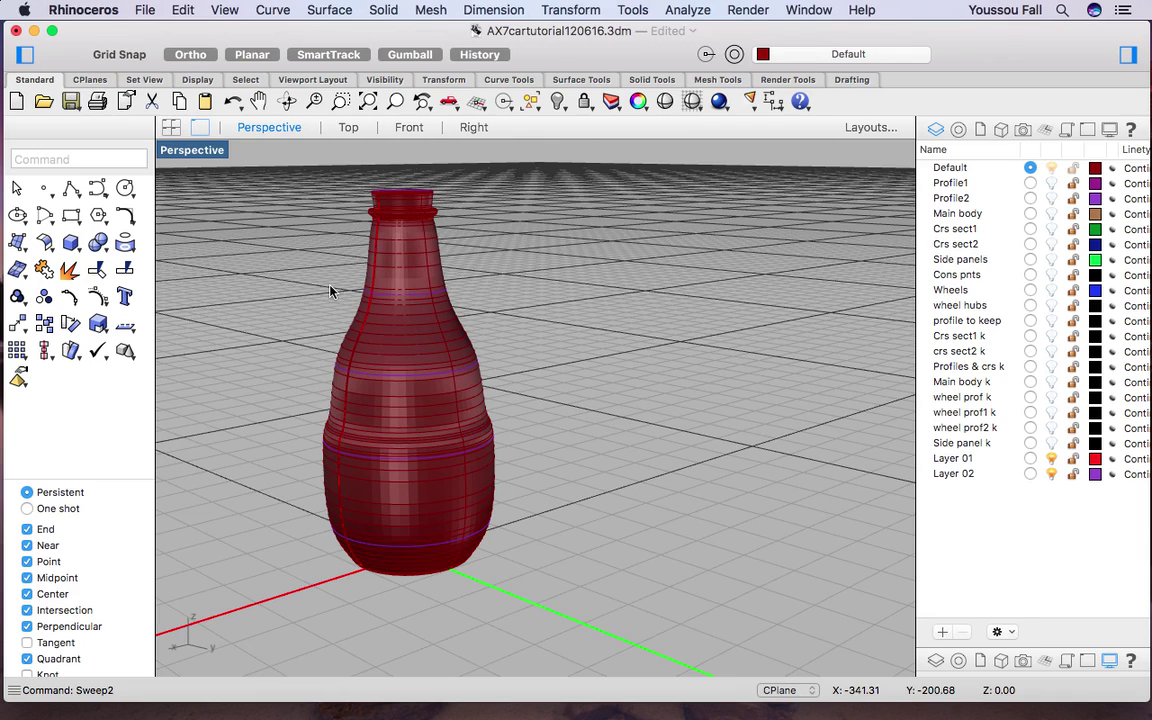
right_click_drag(330, 291, 330, 291)
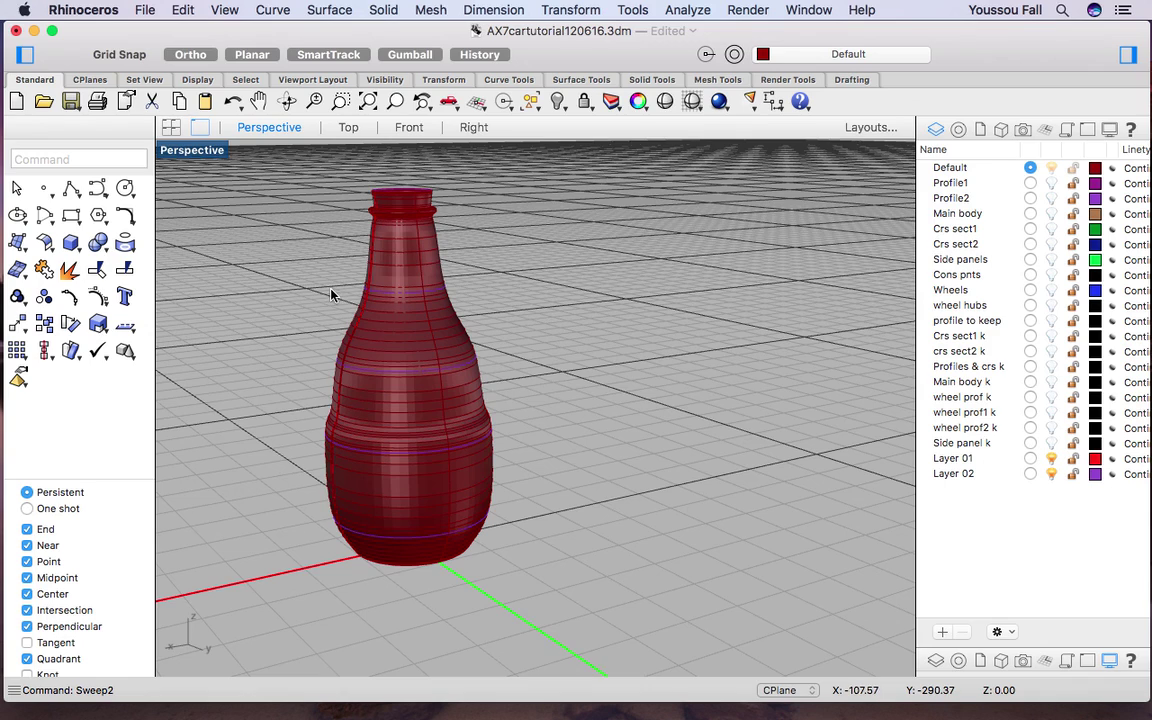
Switch to the AX7 car tutorial document in Chrome and review Step 21 on making the car's main body with sweep2.
key("super+Tab")
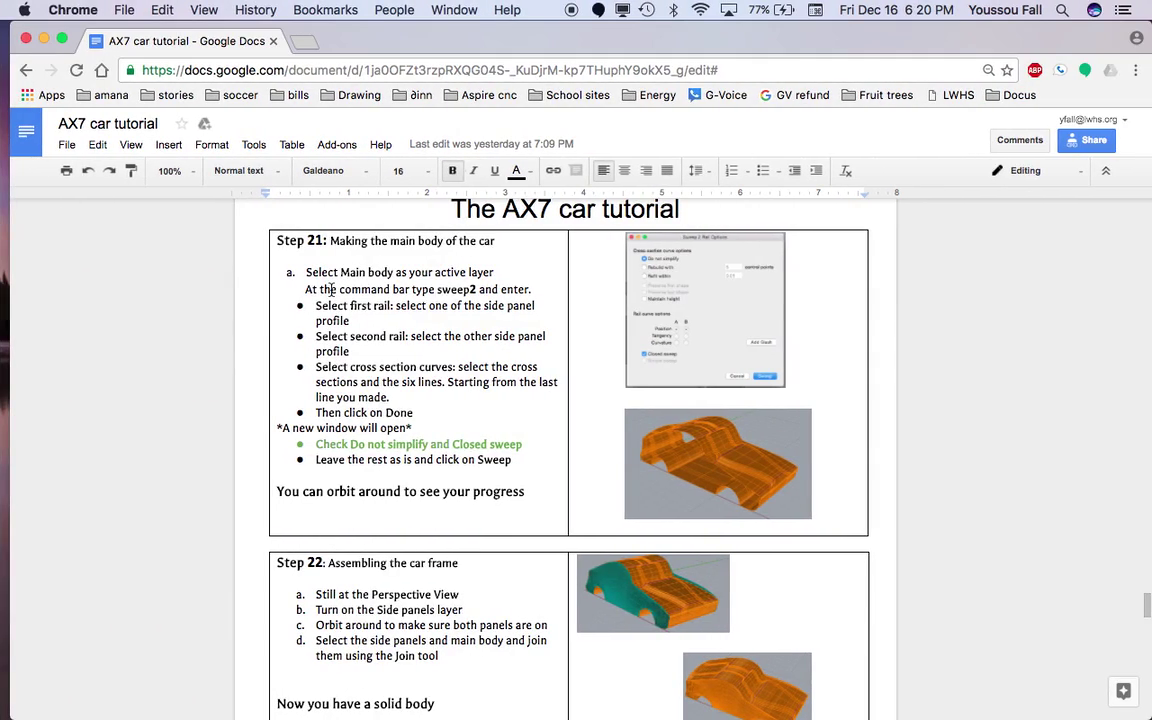
scroll(555, 336, "down", 3)
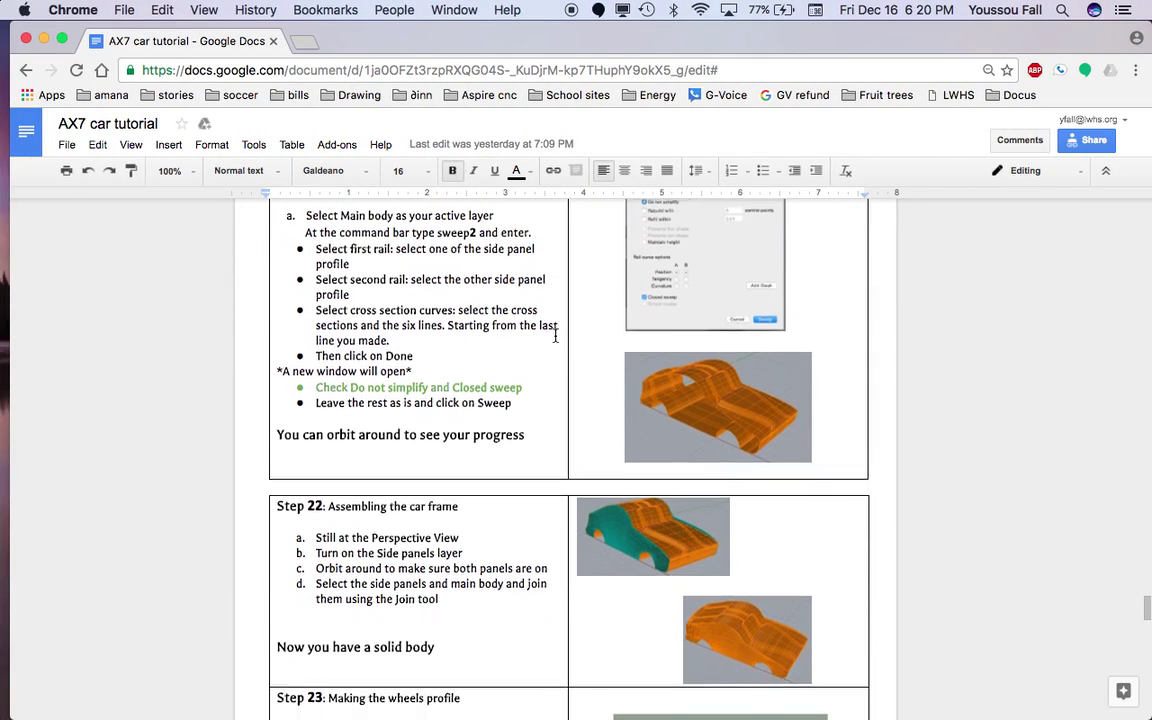
scroll(555, 336, "up", 3)
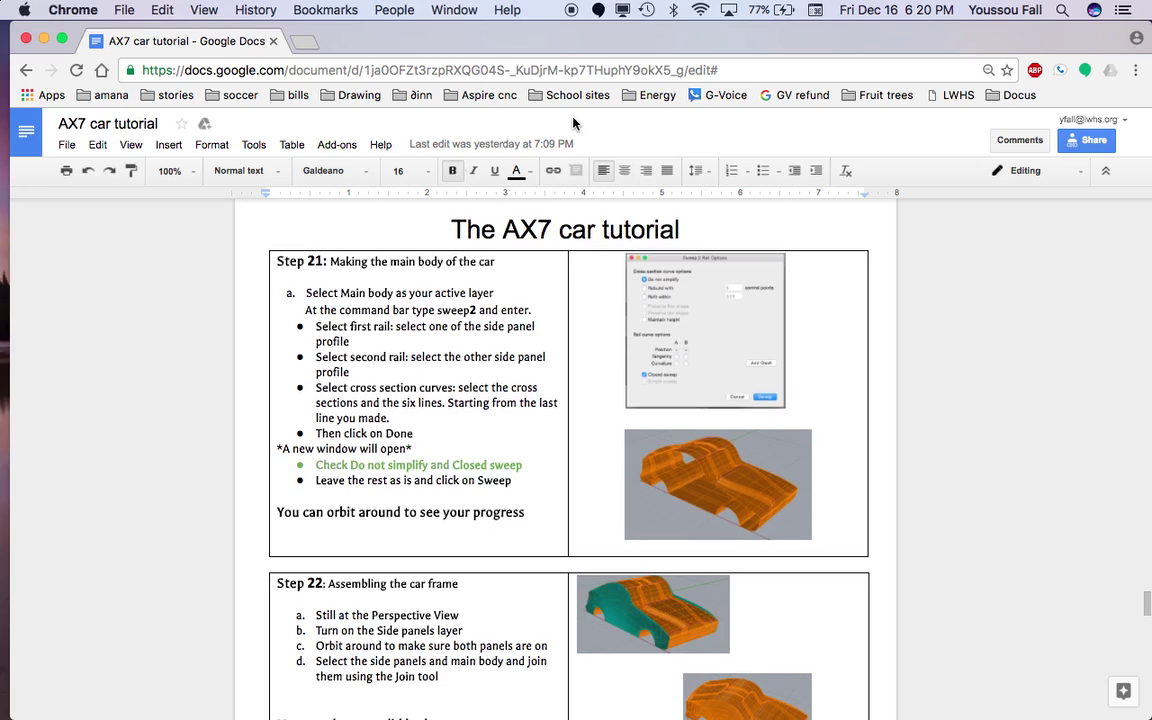